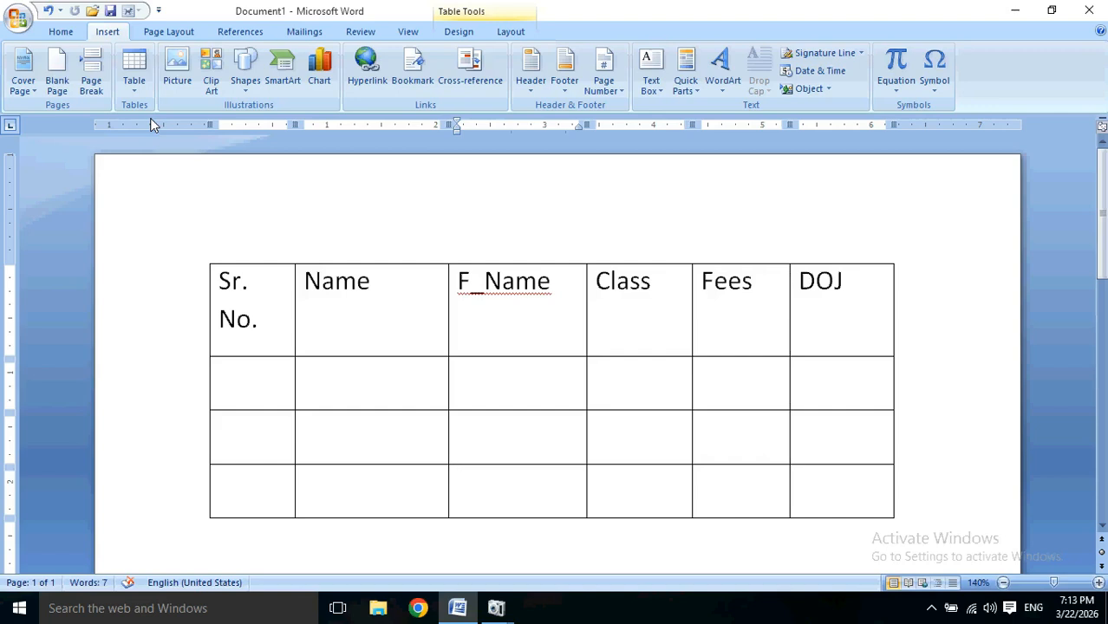
- Clear the whole document and set the font to Times New Roman, size 12
key("ctrl+a")
key("Delete")
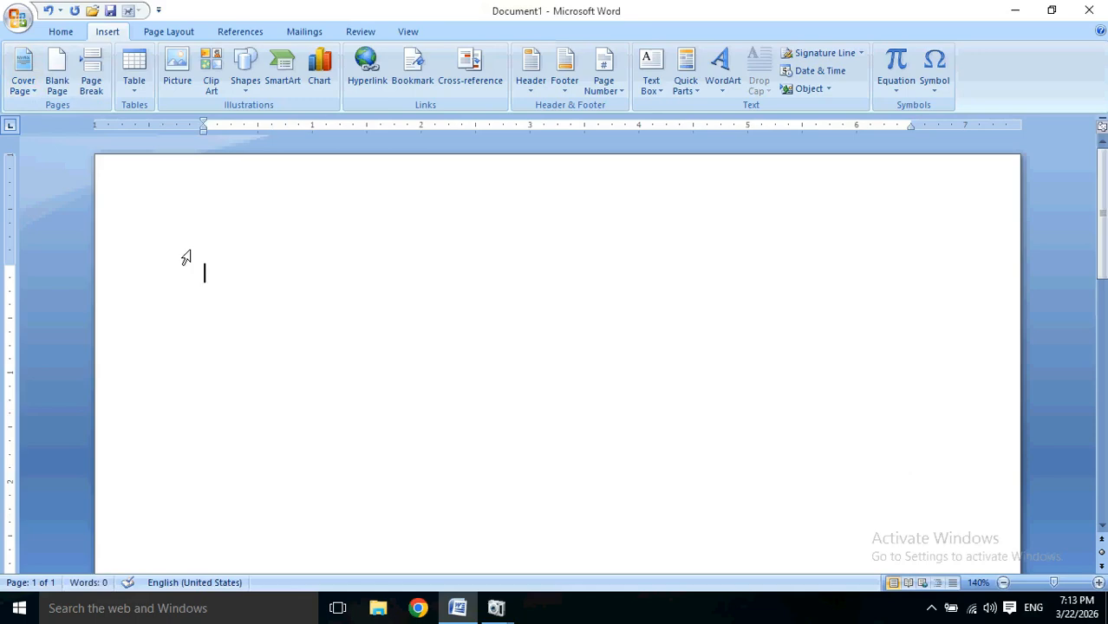
left_click(59, 33)
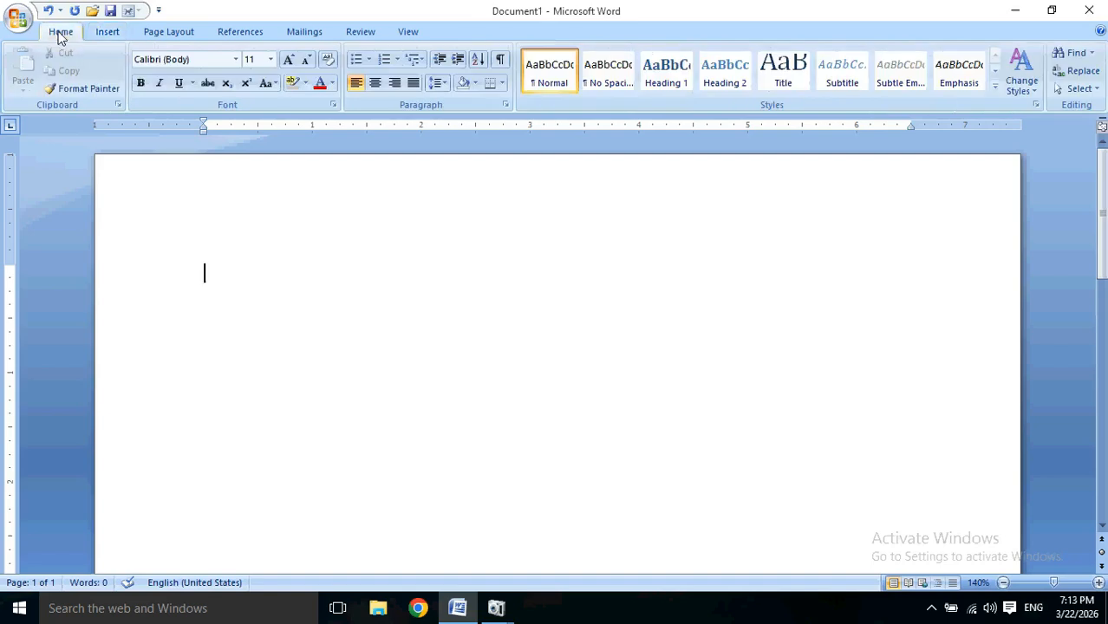
left_click(235, 59)
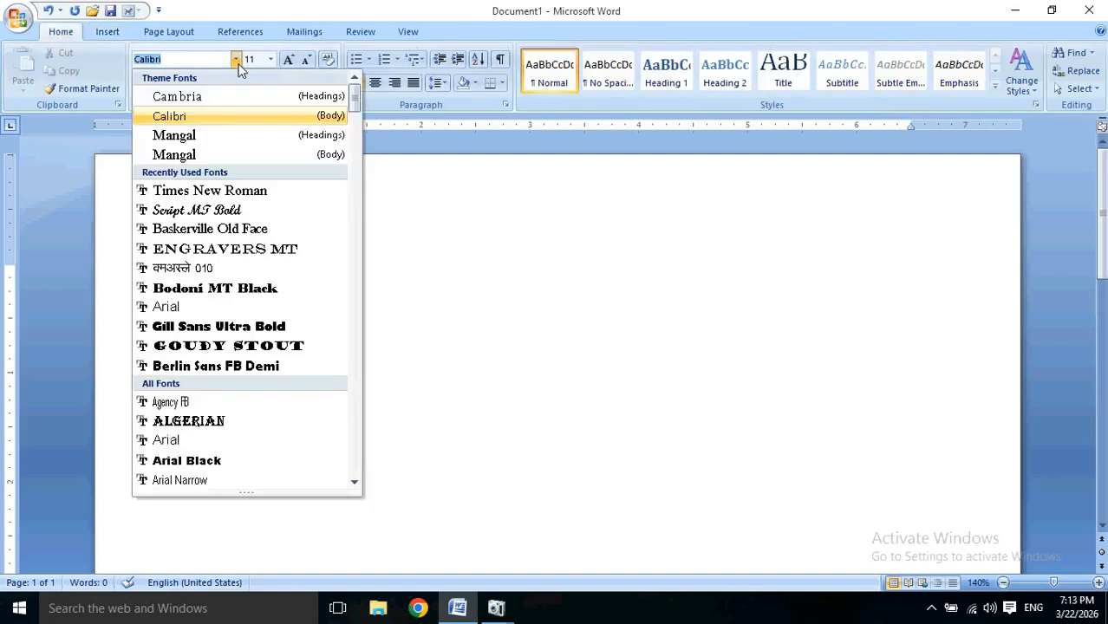
left_click(249, 193)
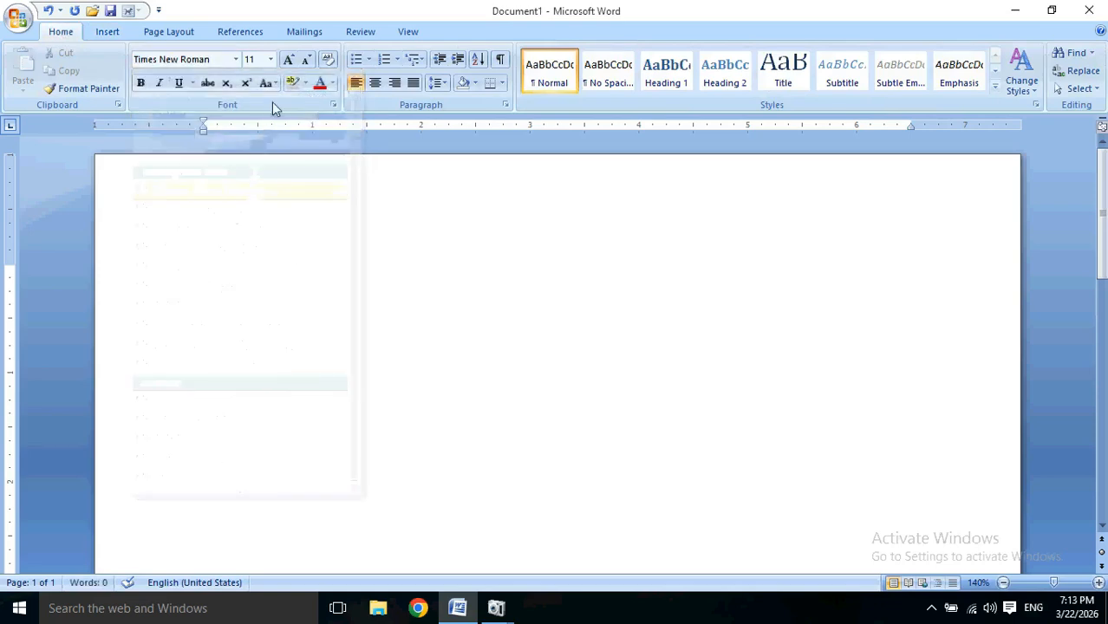
left_click(270, 59)
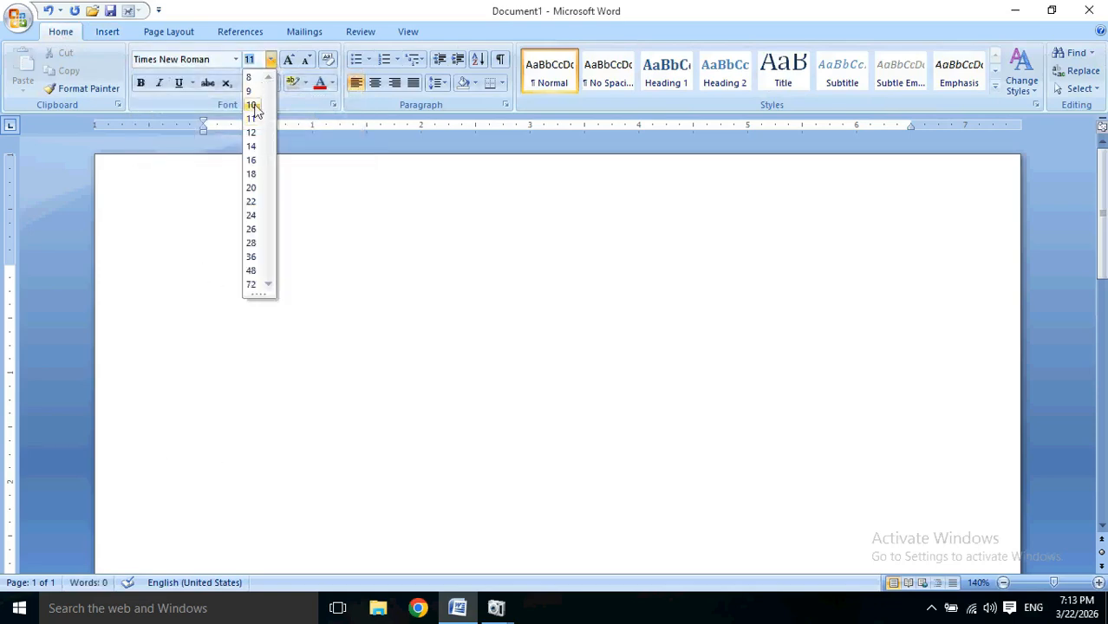
left_click(253, 134)
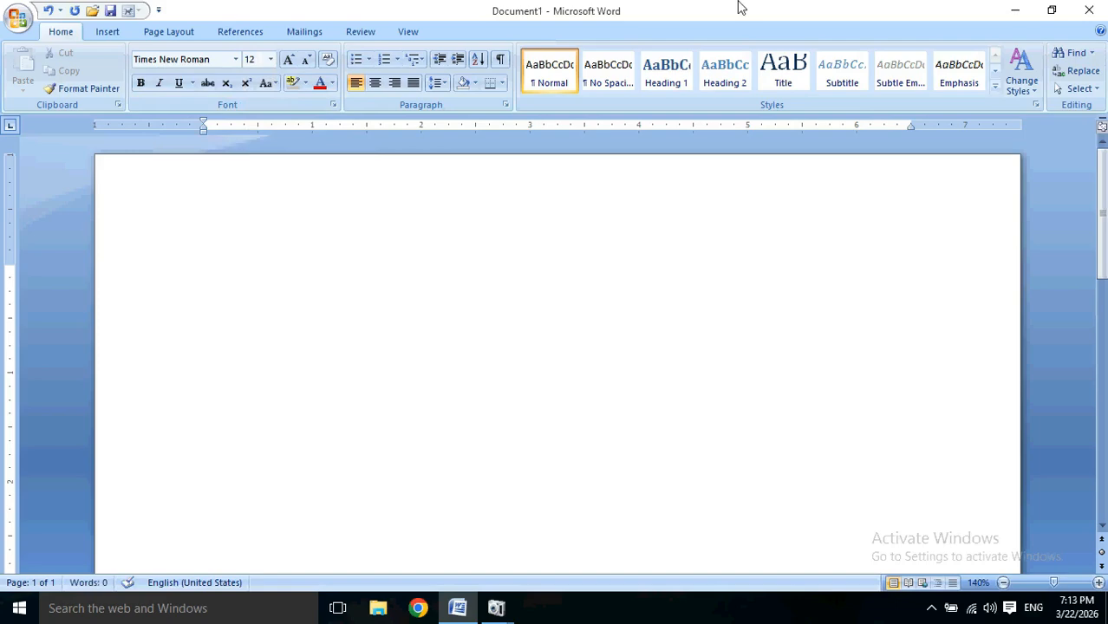
- Enter the title "Student Records" and start a new line below it
type("Student Rec")
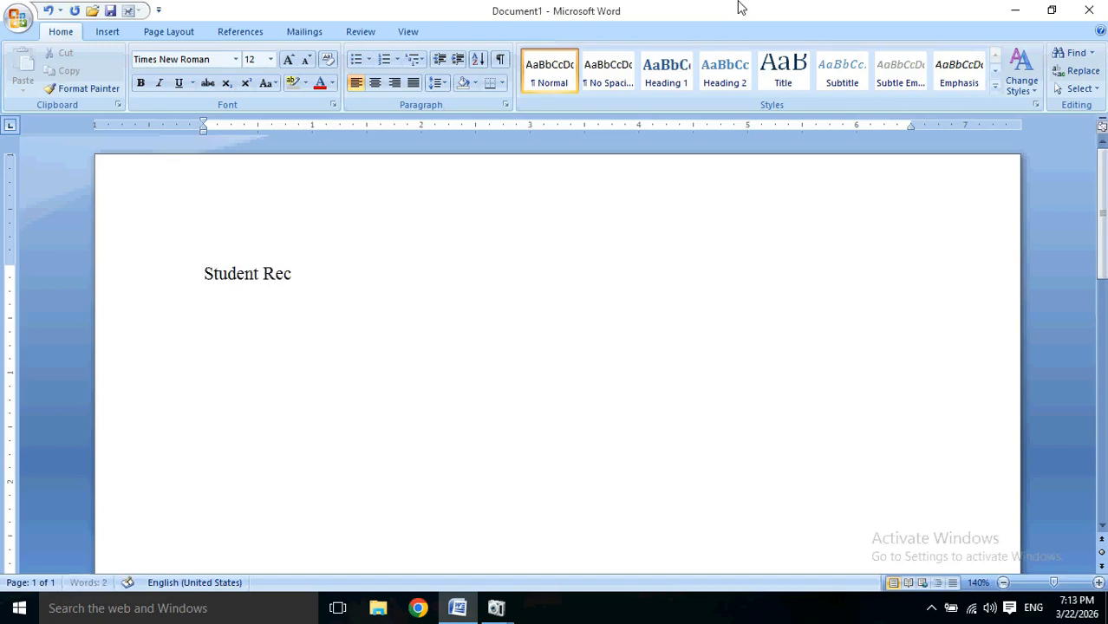
type("ords")
key("Return")
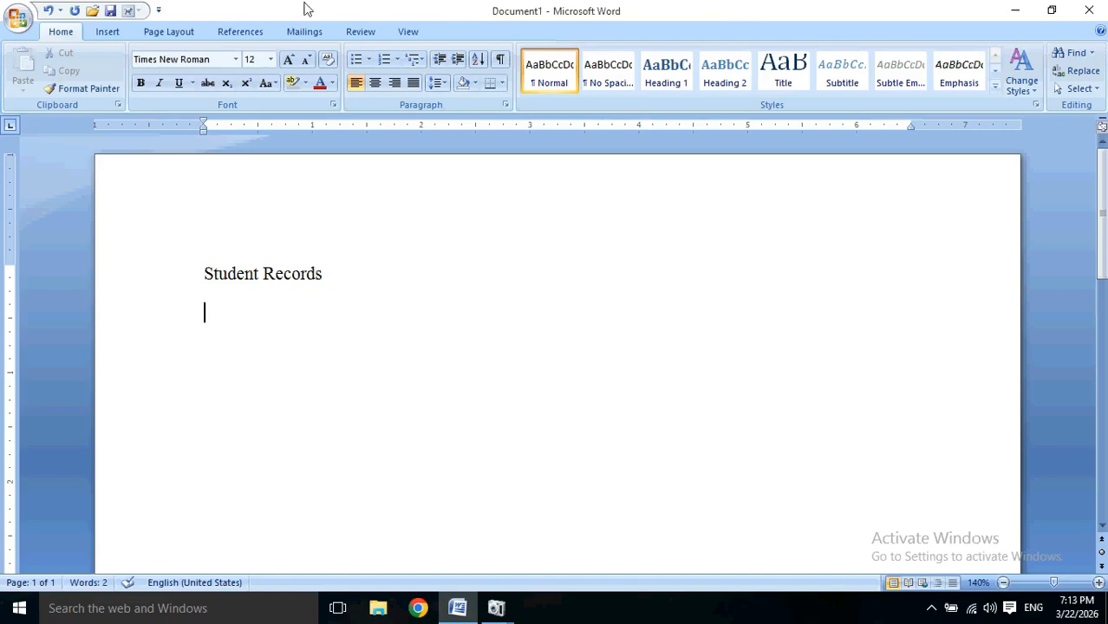
- Insert a table with 10 columns and 3 rows below the title
left_click(104, 33)
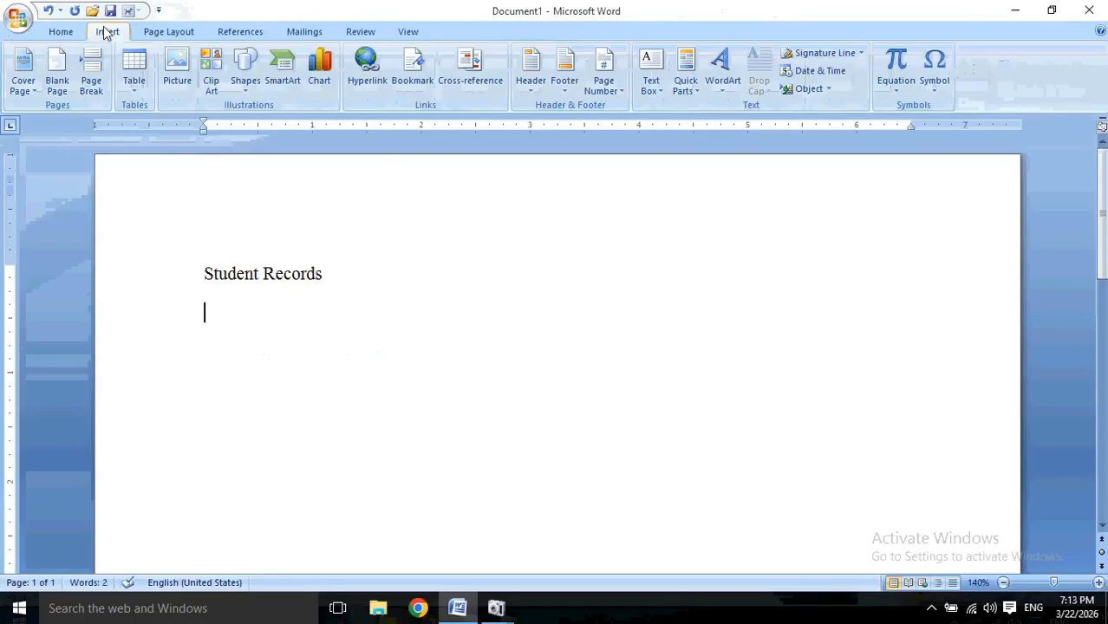
left_click(135, 76)
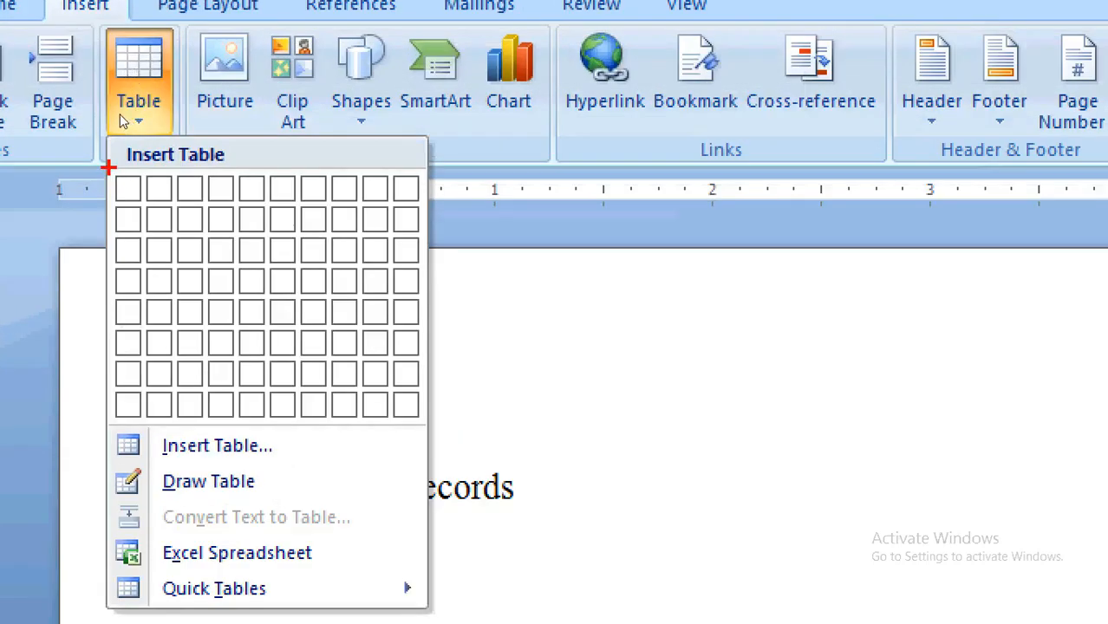
mouse_move(109, 167)
left_mouse_down()
mouse_move(109, 236)
mouse_move(149, 415)
mouse_move(138, 426)
left_mouse_up()
left_click(616, 269)
left_click(164, 102)
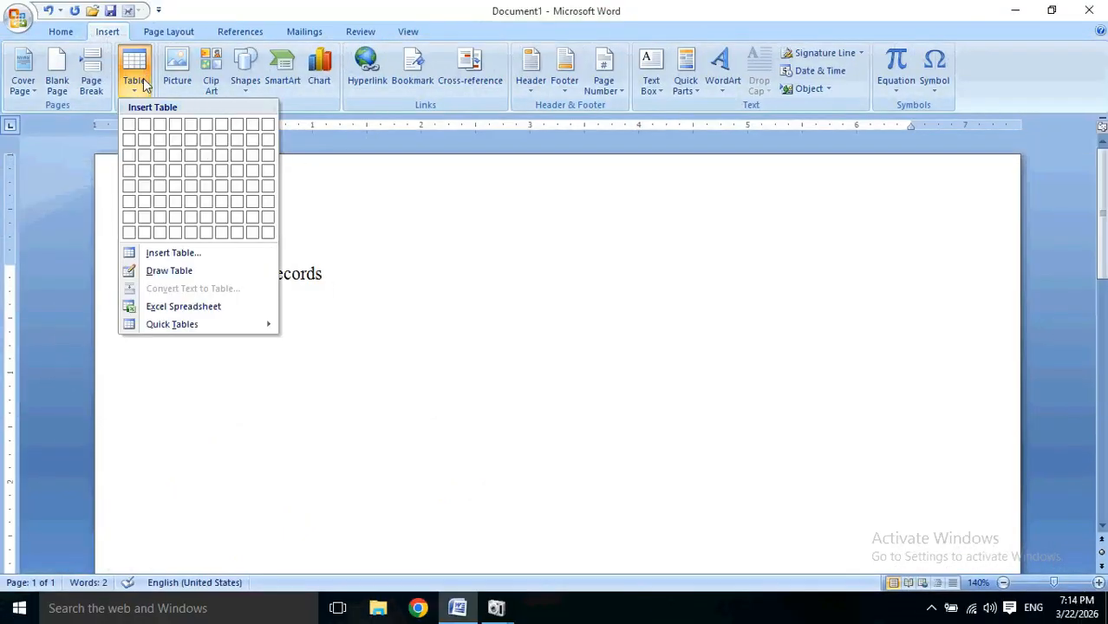
left_click(267, 160)
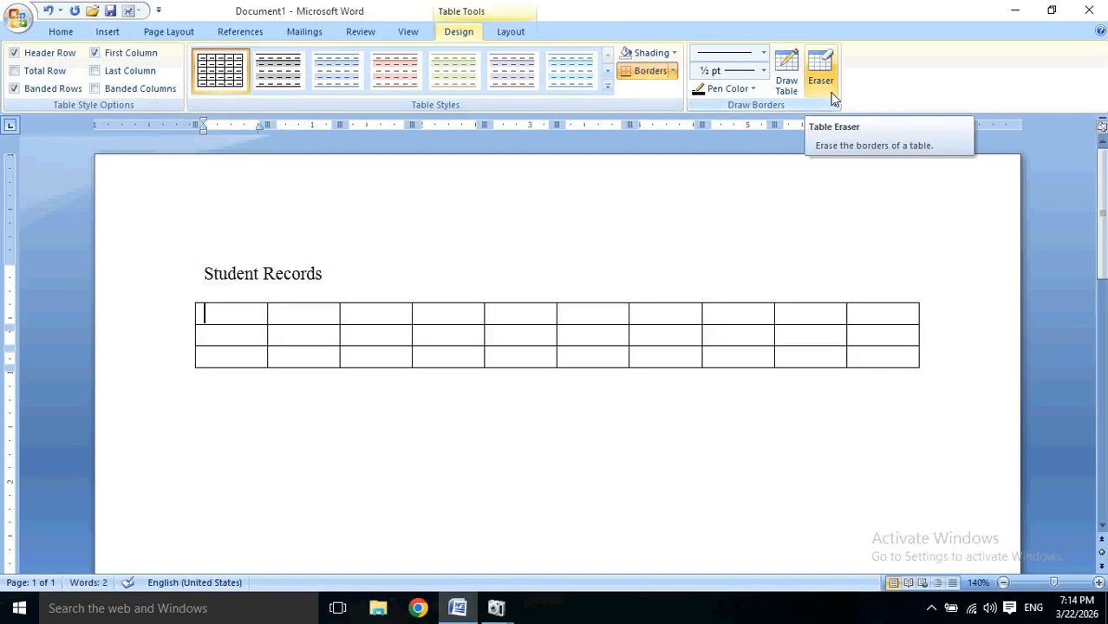
- Fill the first three header cells of the table with "Sr. No.", "Name" and "Father Name"
type("Sr. No.")
key("Tab")
type("Name")
key("Tab")
type("F ")
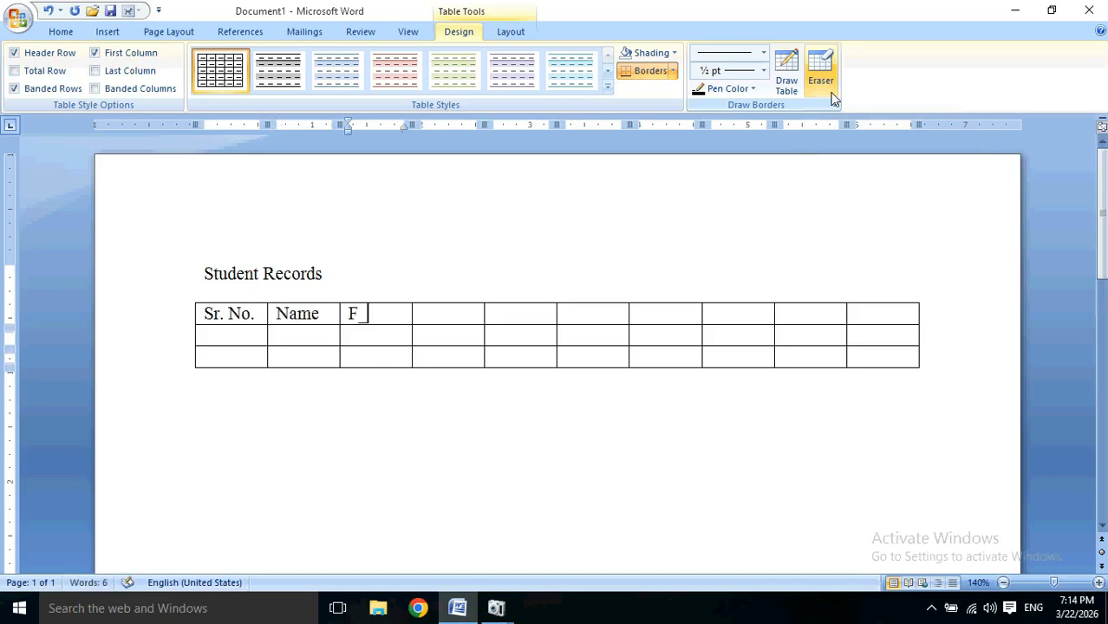
type("Name")
key("Tab")
type("F")
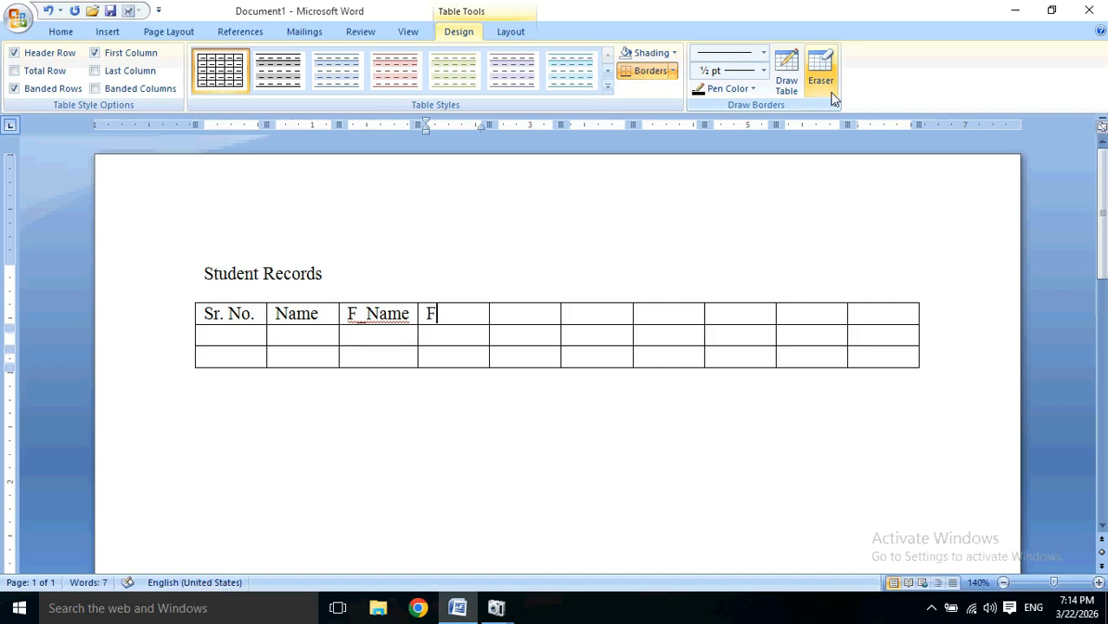
key("shift+Tab")
type("Father")
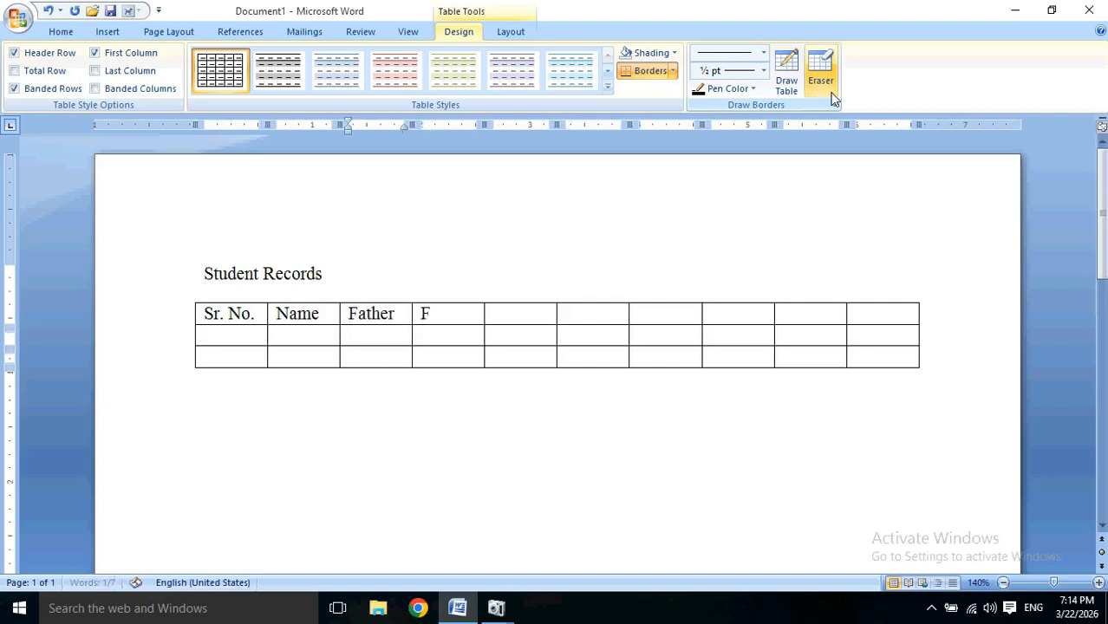
type(" Name")
key("Tab")
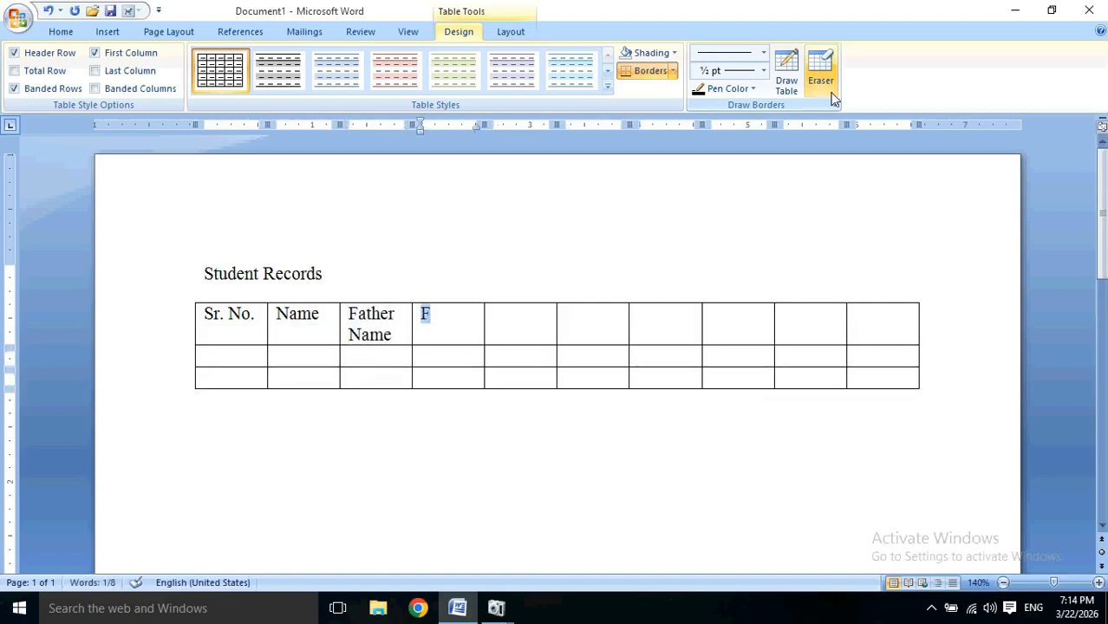
- Fill the remaining header cells with "Course", "DOJ", "Fees", "1st Fees", "2nd Fees", "3rd Fees" and "Total"
type("Course")
key("Tab")
type("DOJ")
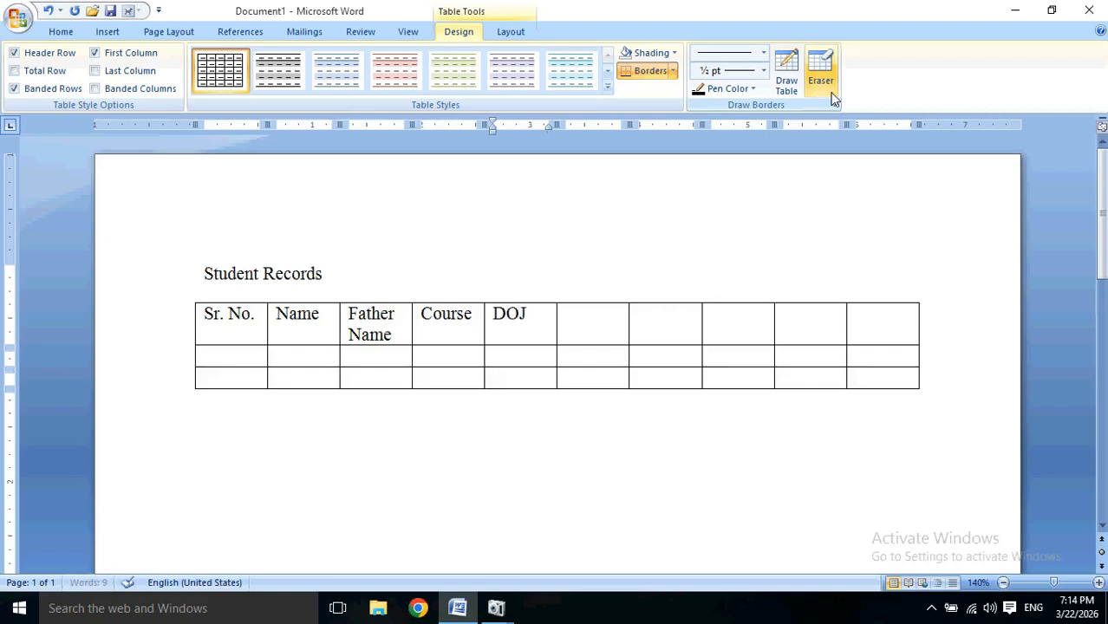
key("Tab")
type("Fees")
key("Tab")
type("1st Fees")
key("Tab")
type("2nd Fees")
key("Tab")
type("3rd Fees")
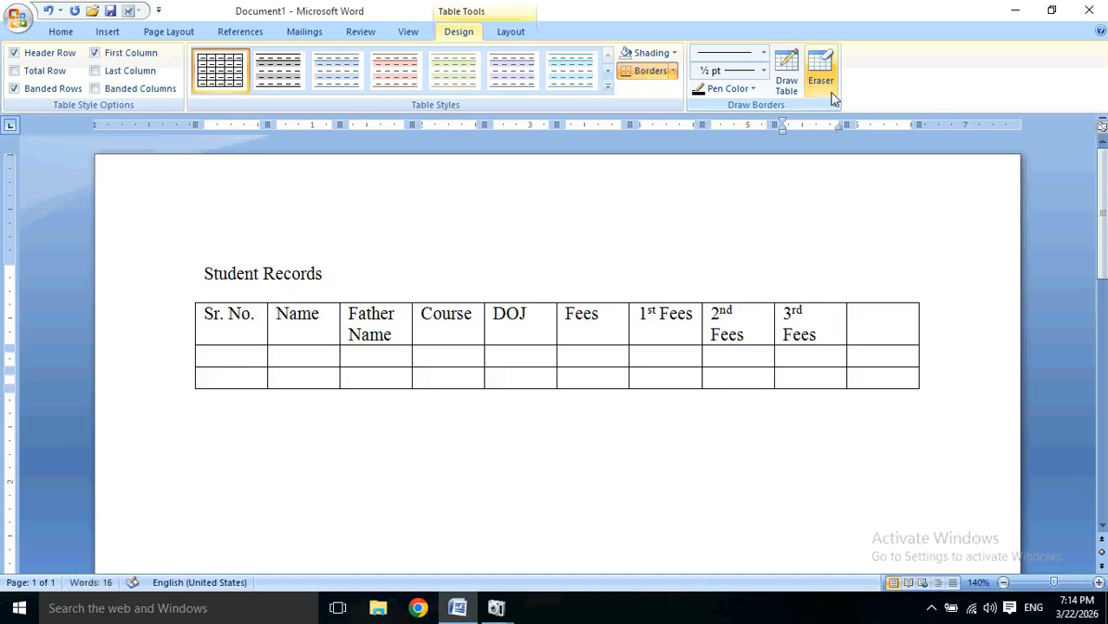
key("Tab")
type("Total")
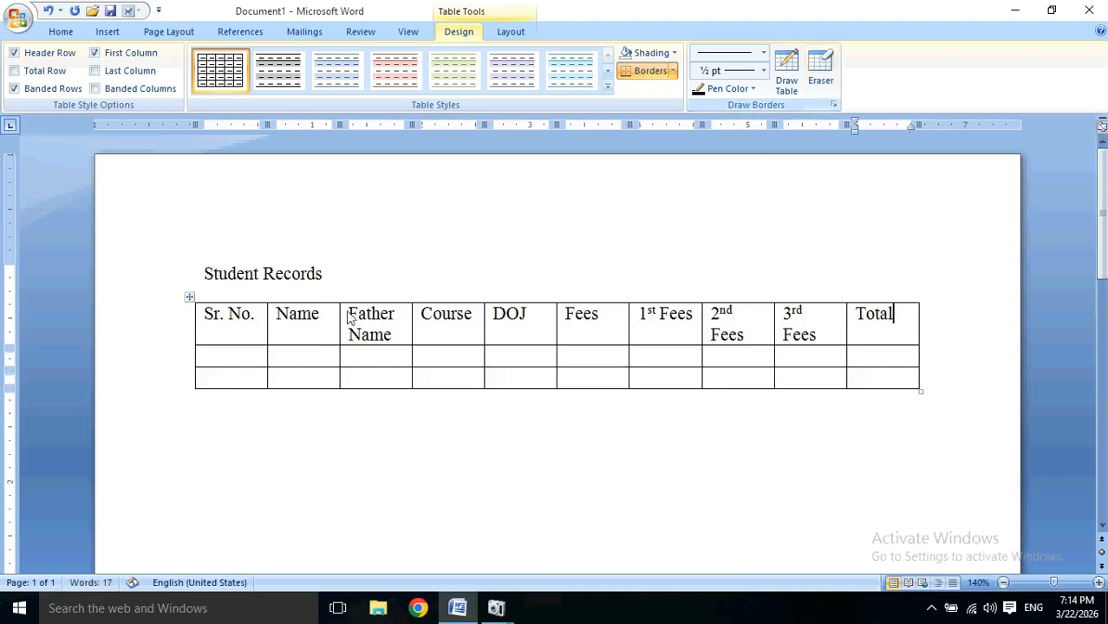
left_click(326, 329)
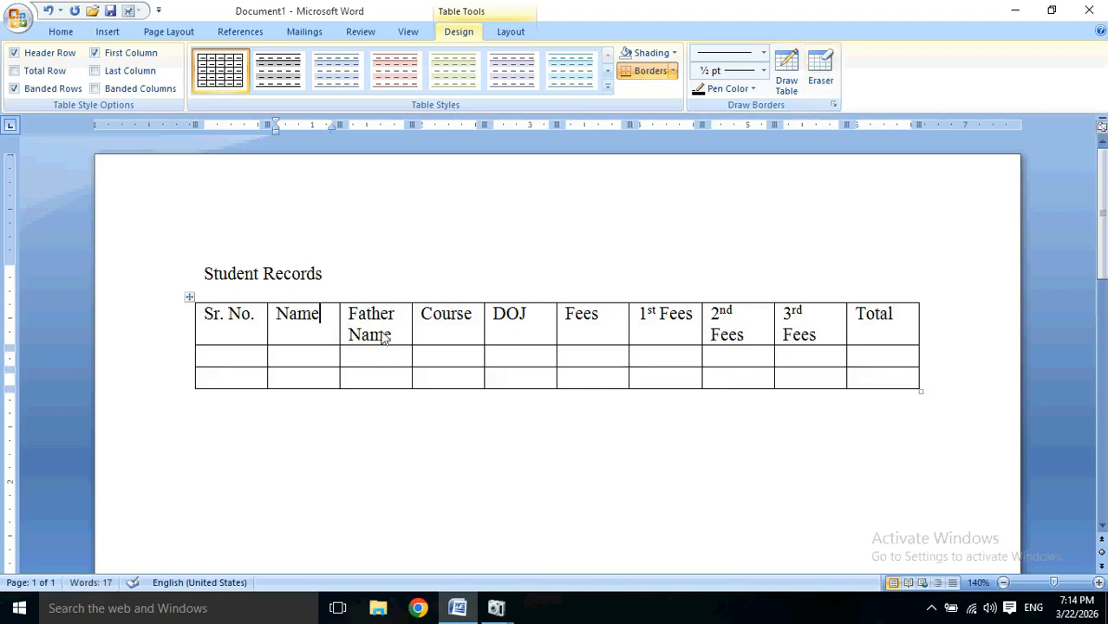
left_click(793, 338)
left_click(215, 318)
left_click(298, 322)
- Advance cell by cell from the Sr. No. header past the table's end to add three empty rows
left_click(240, 333)
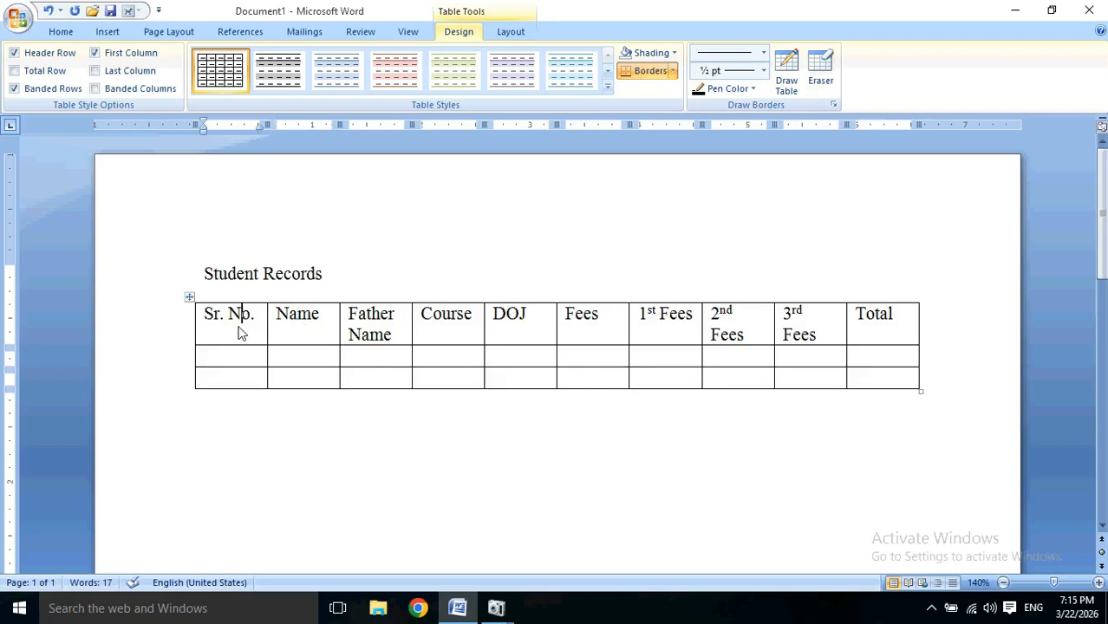
key("Tab")
key("Tab")
key("Tab")
key("Tab")
key("Tab")
key("Tab")
key("Tab")
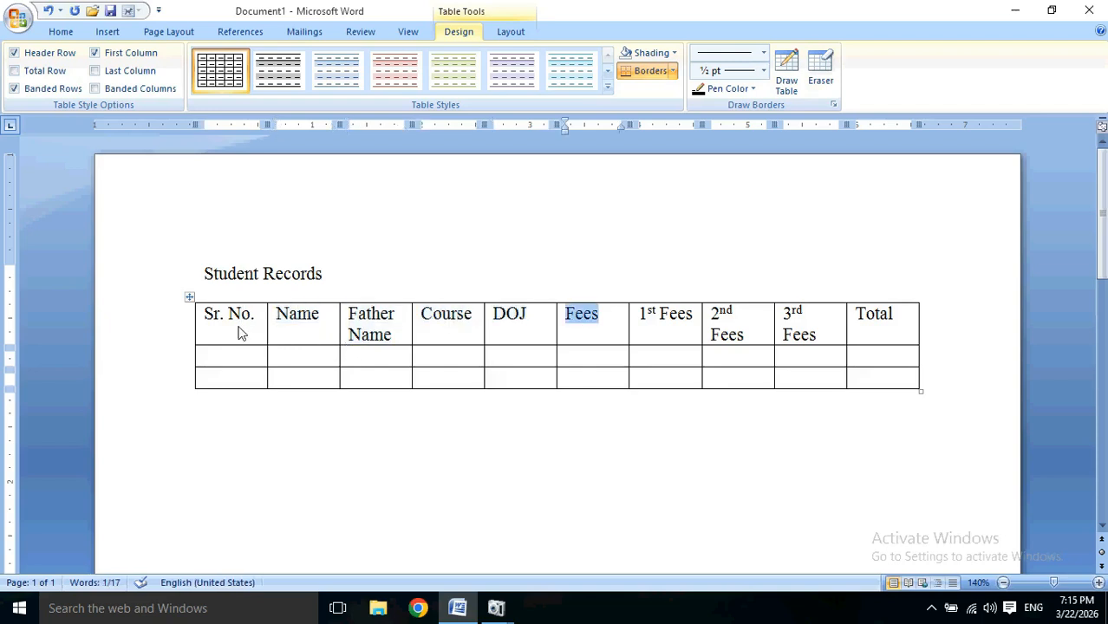
key("Tab")
key("Tab")
key("Tab")
key("Tab")
key("Tab")
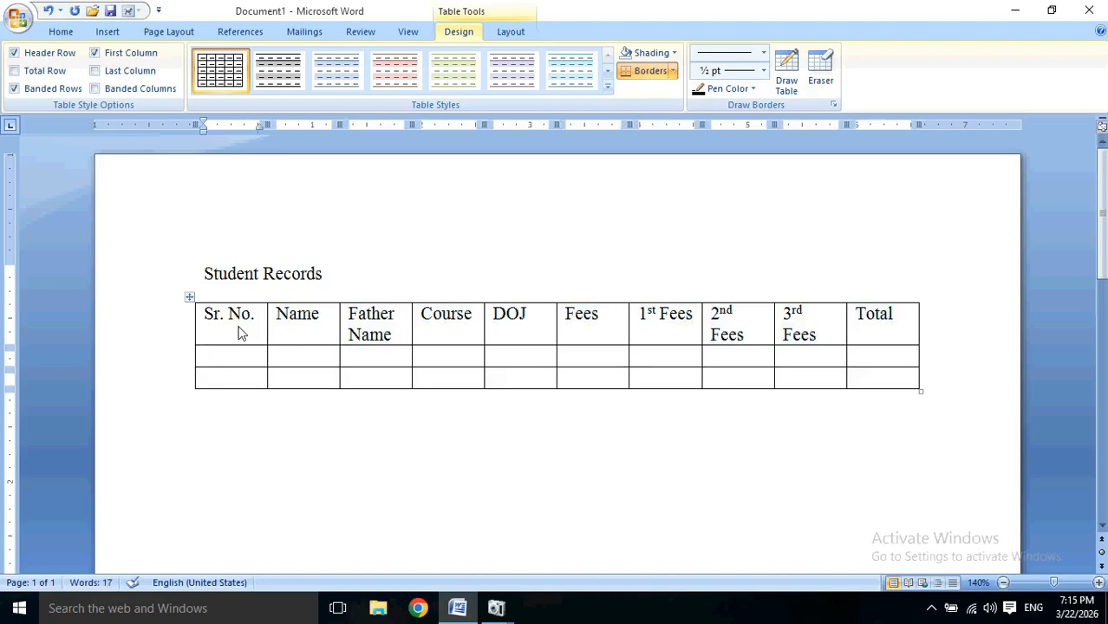
key("Tab")
key("Tab")
key("Tab")
key("Tab")
key("Tab")
key("Tab")
key("Tab")
key("Tab")
key("Tab")
key("Tab")
key("Tab")
key("Tab")
key("Tab")
key("Tab")
key("Tab")
key("Tab")
key("Tab")
key("Tab")
key("Tab")
key("Tab")
key("Tab")
key("Tab")
key("Tab")
key("Tab")
key("Tab")
key("Tab")
key("Tab")
key("Tab")
key("Tab")
key("Tab")
key("Tab")
key("Tab")
key("Tab")
key("Tab")
key("Tab")
key("Tab")
key("Tab")
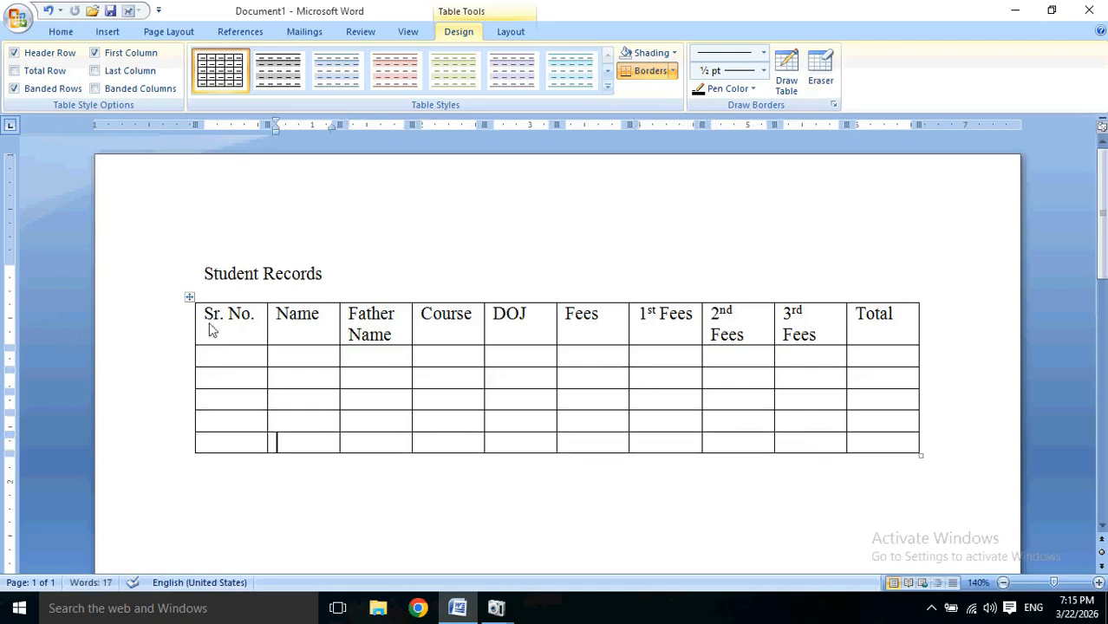
- Make the text of the table's header row, from Sr. No. to Total, bold and centred
left_click_drag(204, 319, 815, 331)
left_click_drag(815, 331, 761, 331)
left_click(204, 318)
left_click_drag(205, 319, 865, 334)
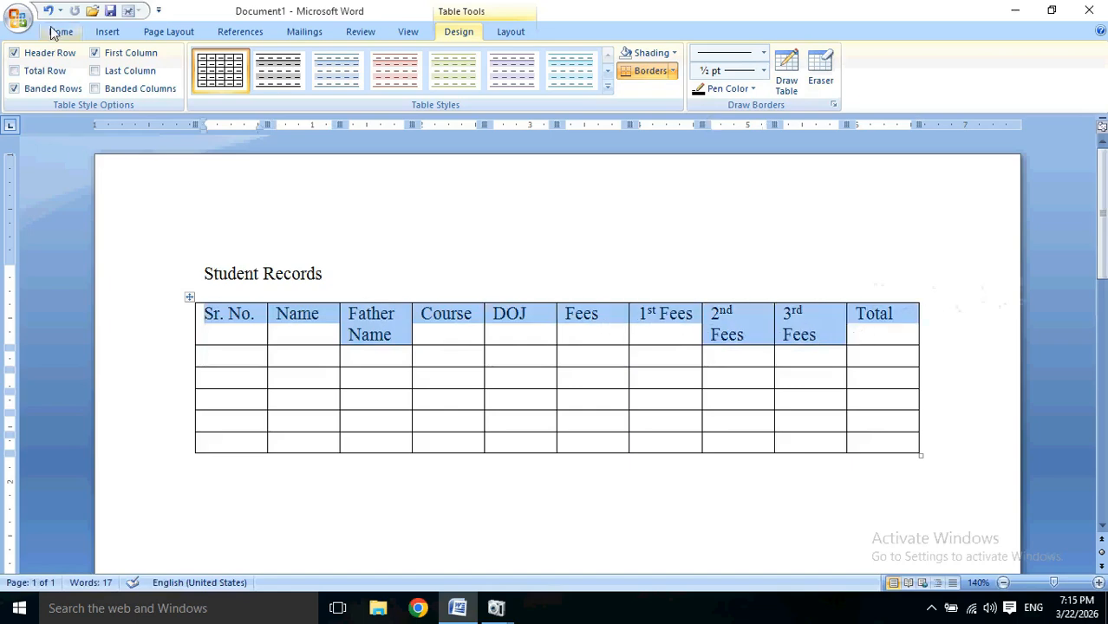
left_click(59, 31)
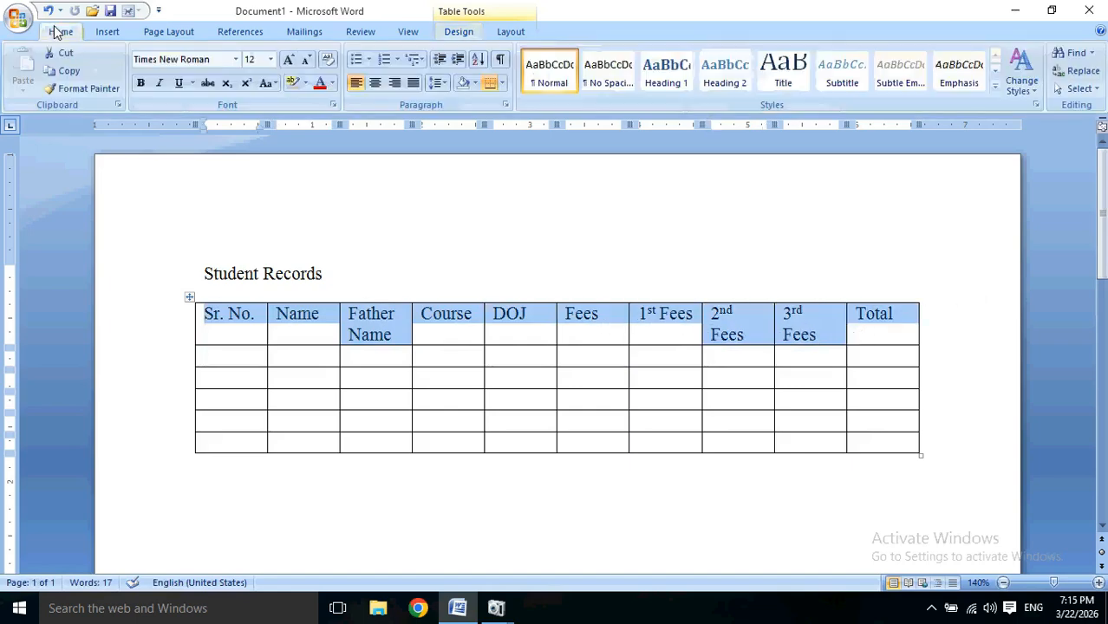
left_click(140, 86)
left_click(375, 84)
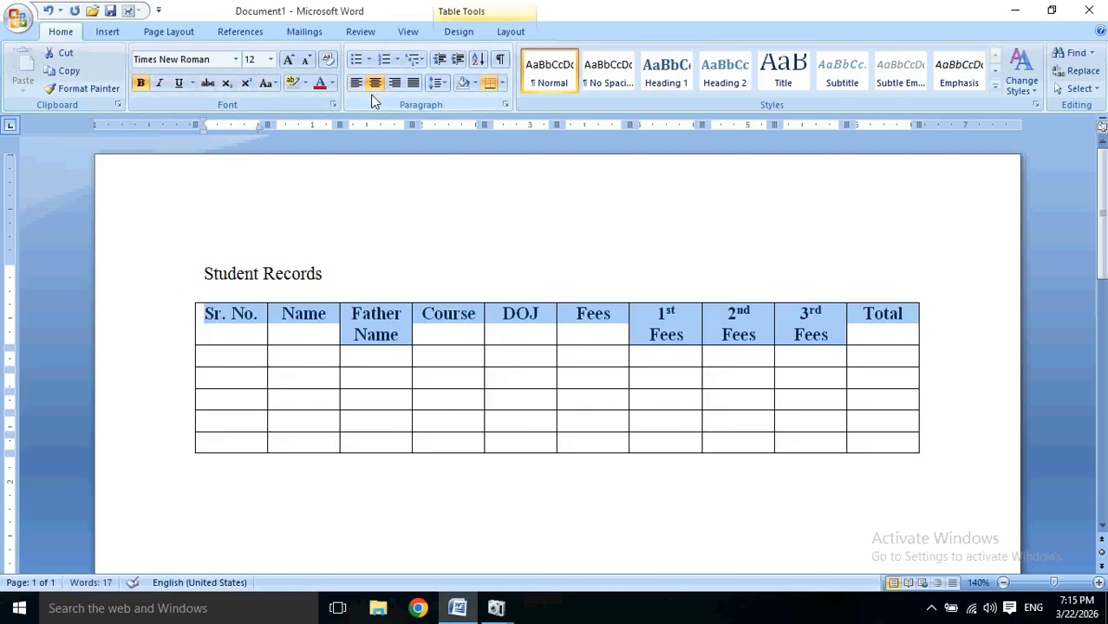
left_click(291, 314)
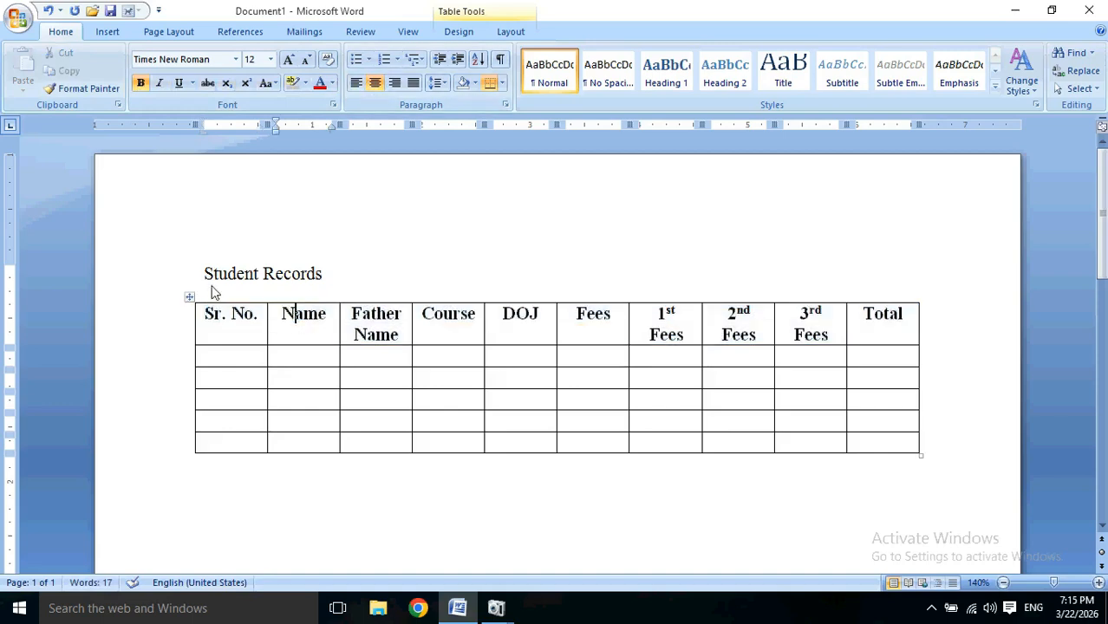
- Format the title "Student Records" as bold, size 18, centred and underlined
left_click_drag(204, 275, 333, 283)
left_click(141, 83)
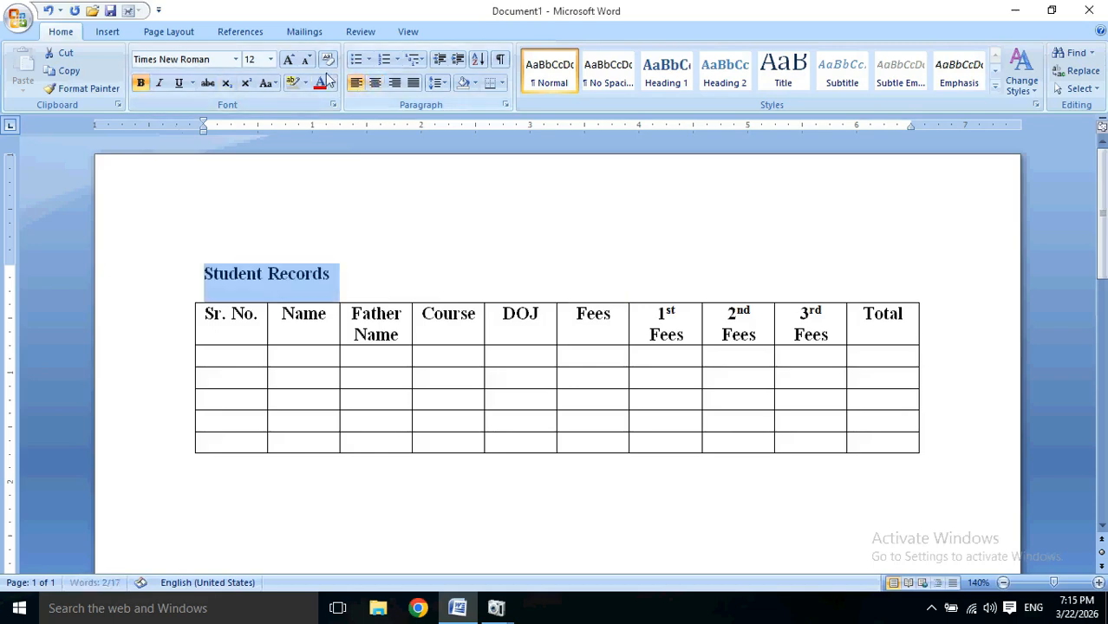
left_click(289, 59)
left_click(289, 59)
left_click(288, 59)
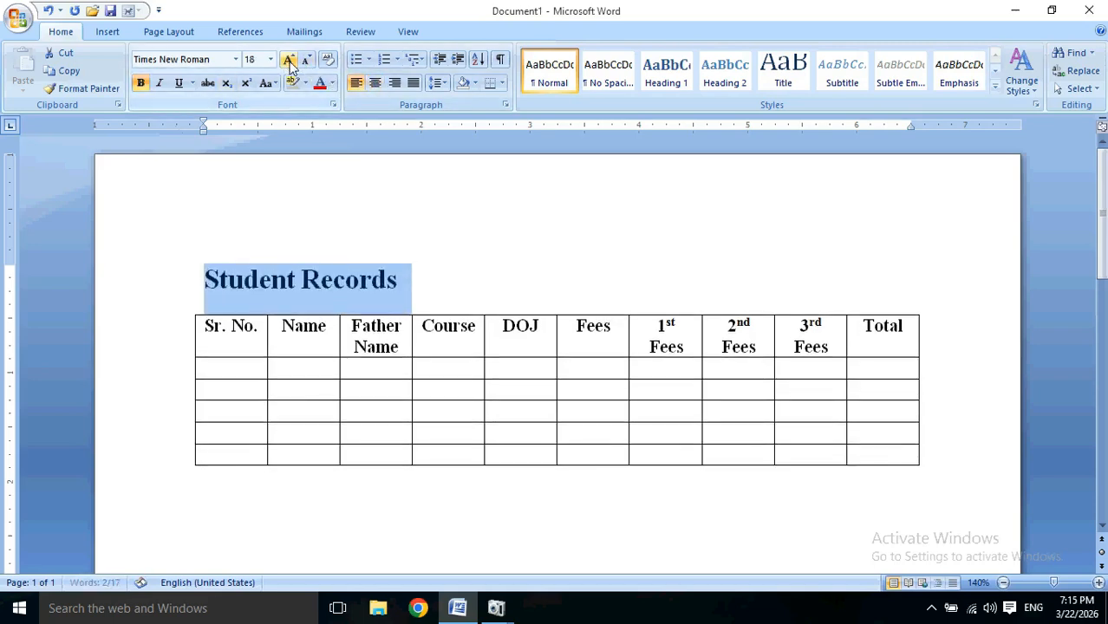
left_click(373, 83)
left_click(178, 83)
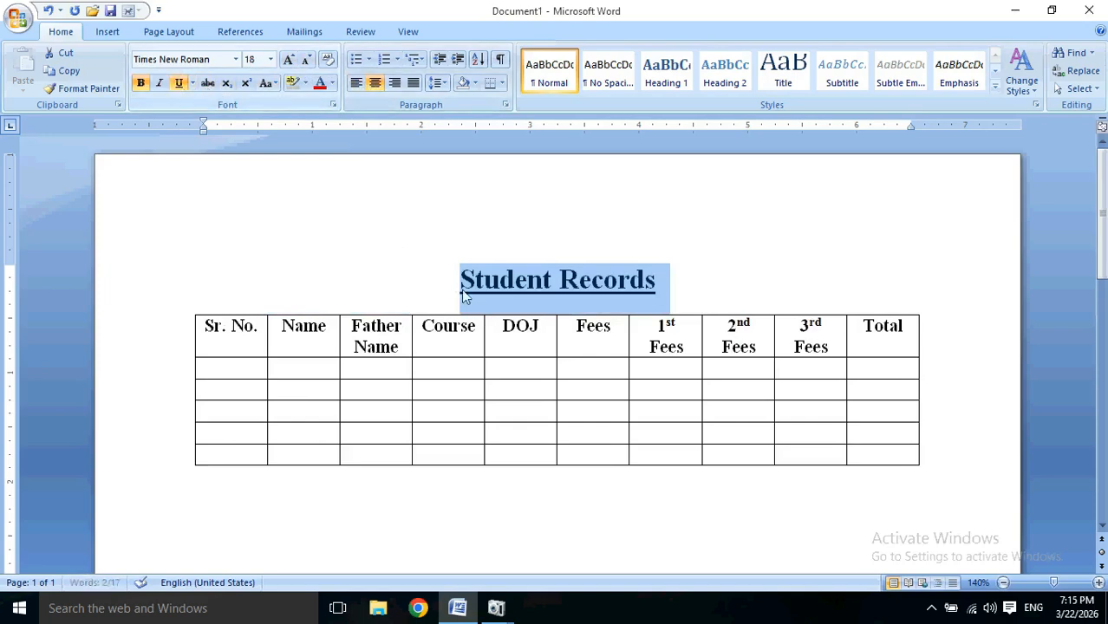
left_click(502, 334)
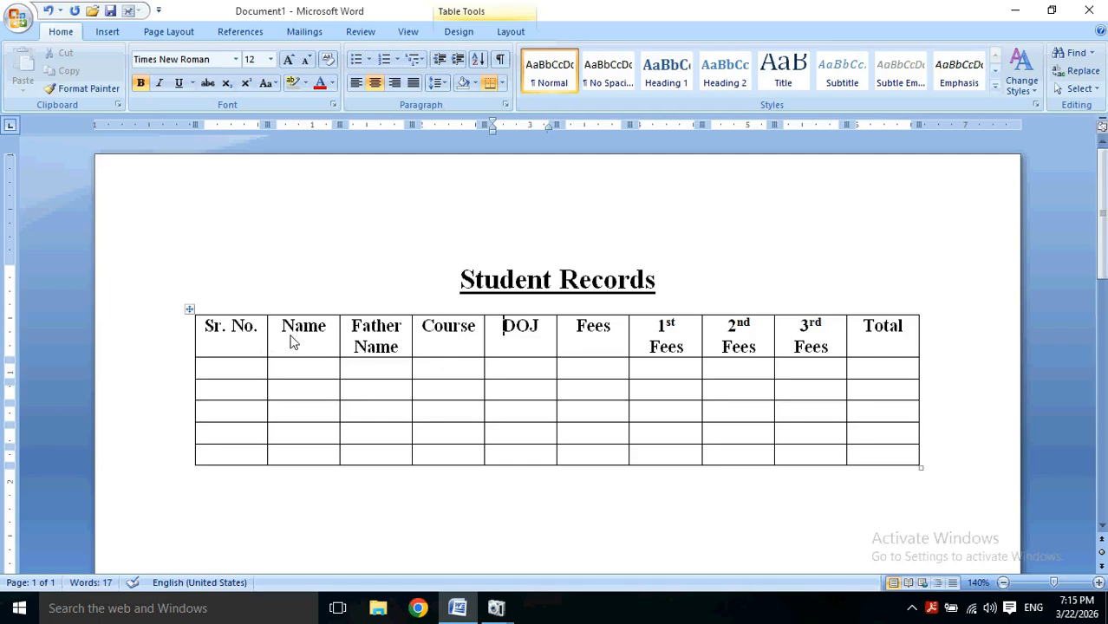
- Widen the Name and Father Name columns to about 1 inch each
left_click(689, 350)
left_click(258, 334)
left_click(232, 389)
left_click(231, 413)
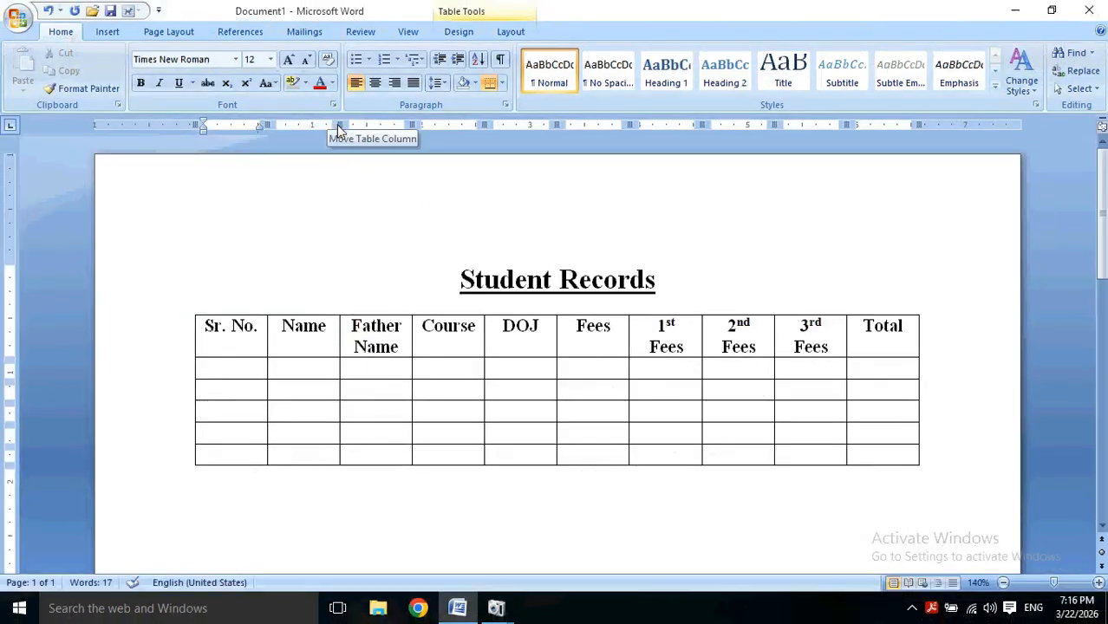
left_click_drag(338, 128, 373, 125)
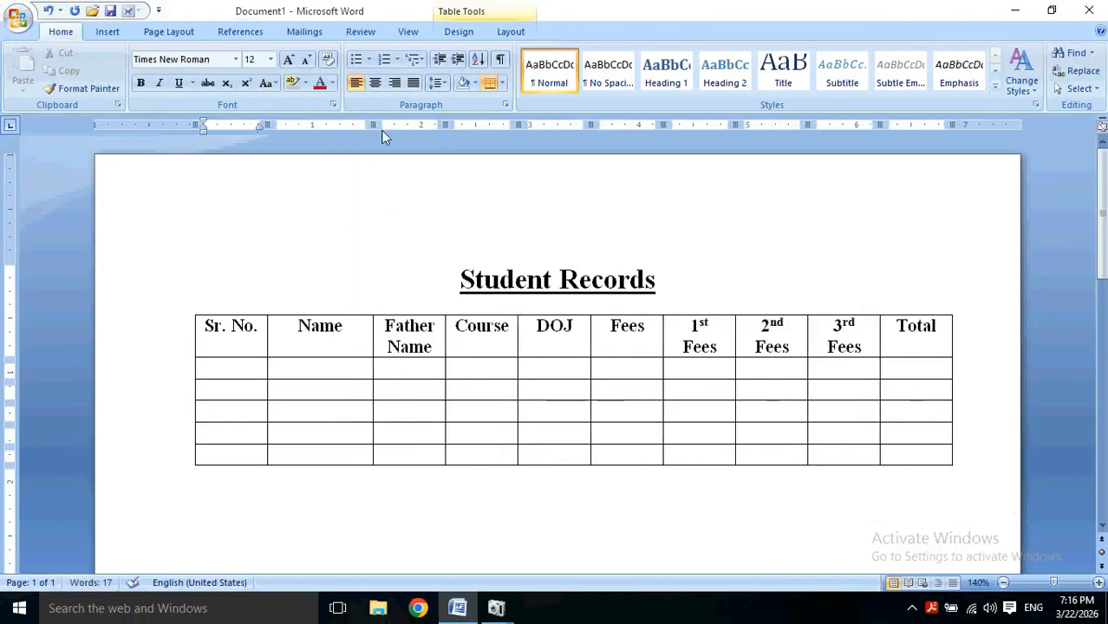
left_click_drag(445, 124, 485, 127)
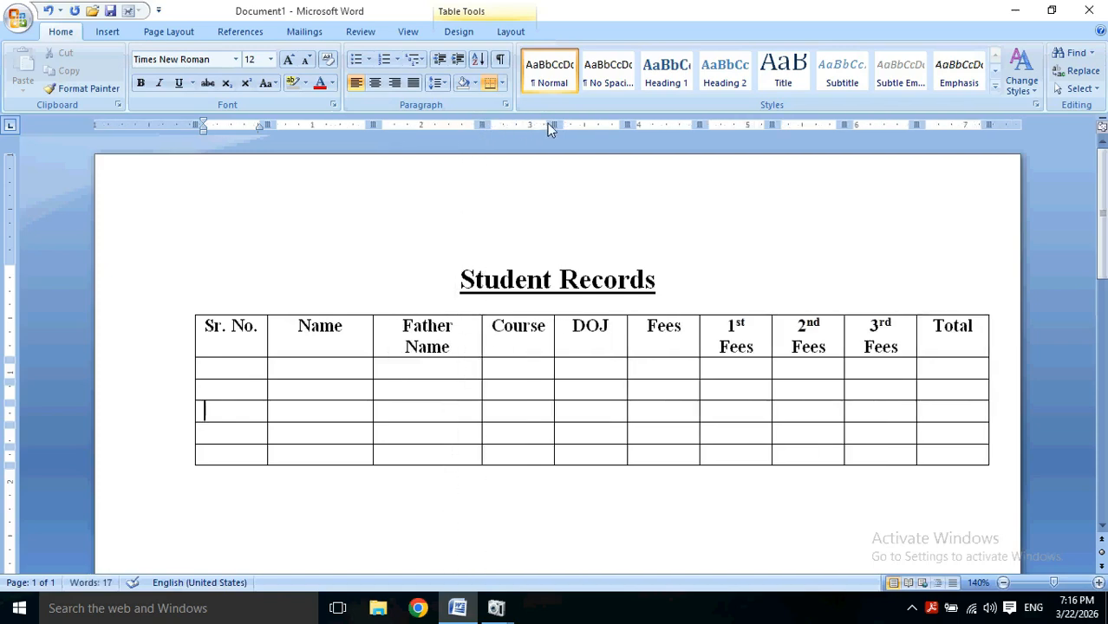
- Undo the recent widening of the Father Name, Course and DOJ columns
left_click_drag(547, 123, 664, 127)
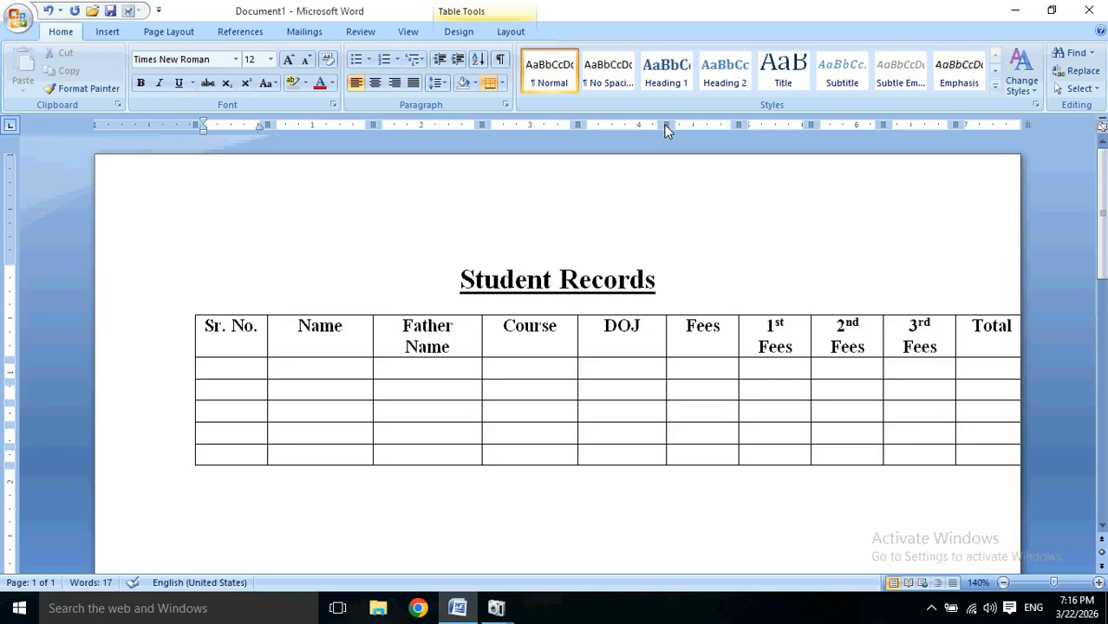
key("ctrl+z")
key("ctrl+z")
key("ctrl+z")
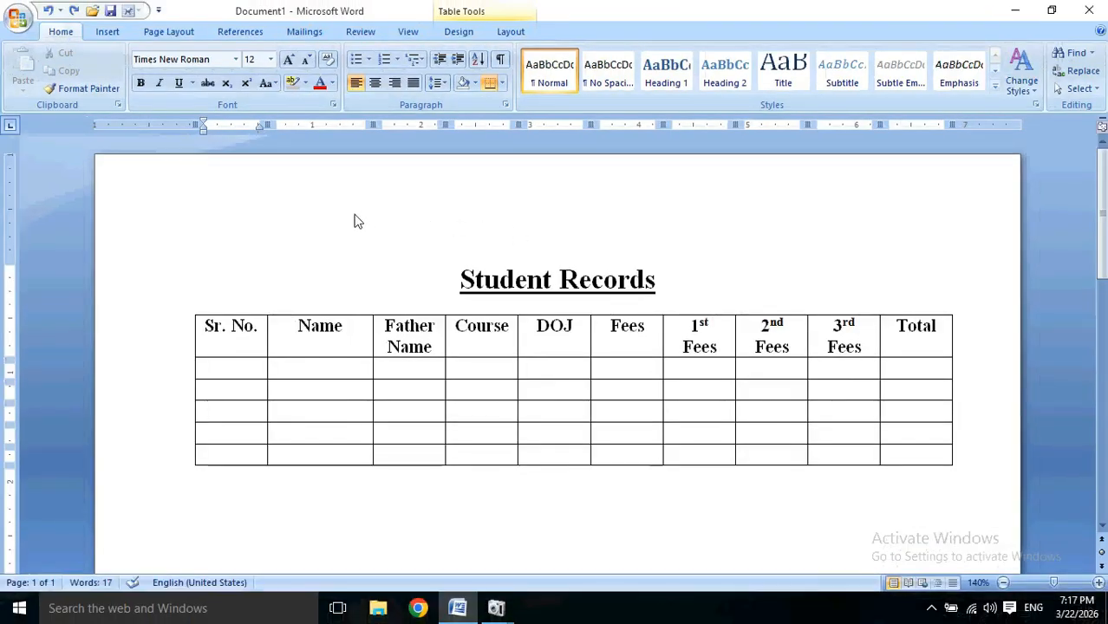
- Set the page orientation to Landscape
left_click(181, 33)
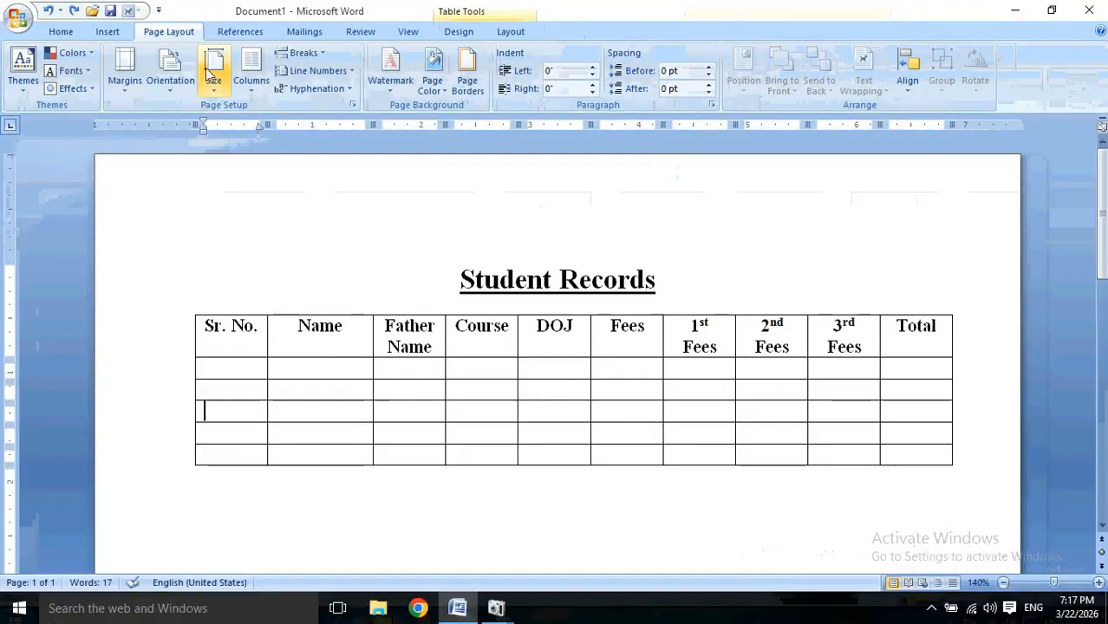
left_click(182, 144)
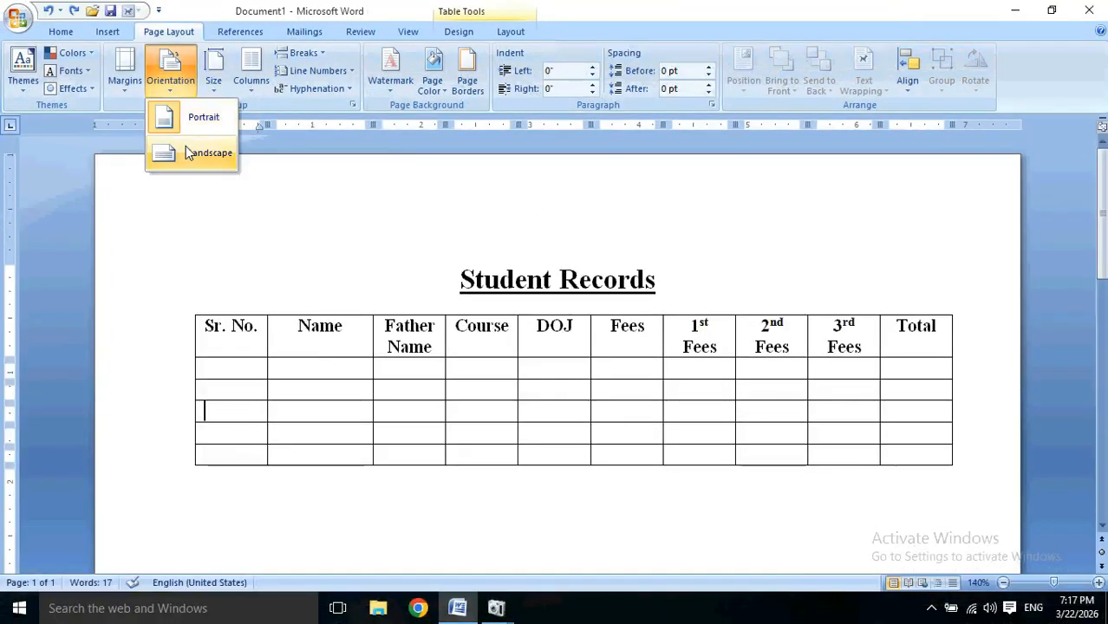
left_click(185, 148)
left_click(170, 70)
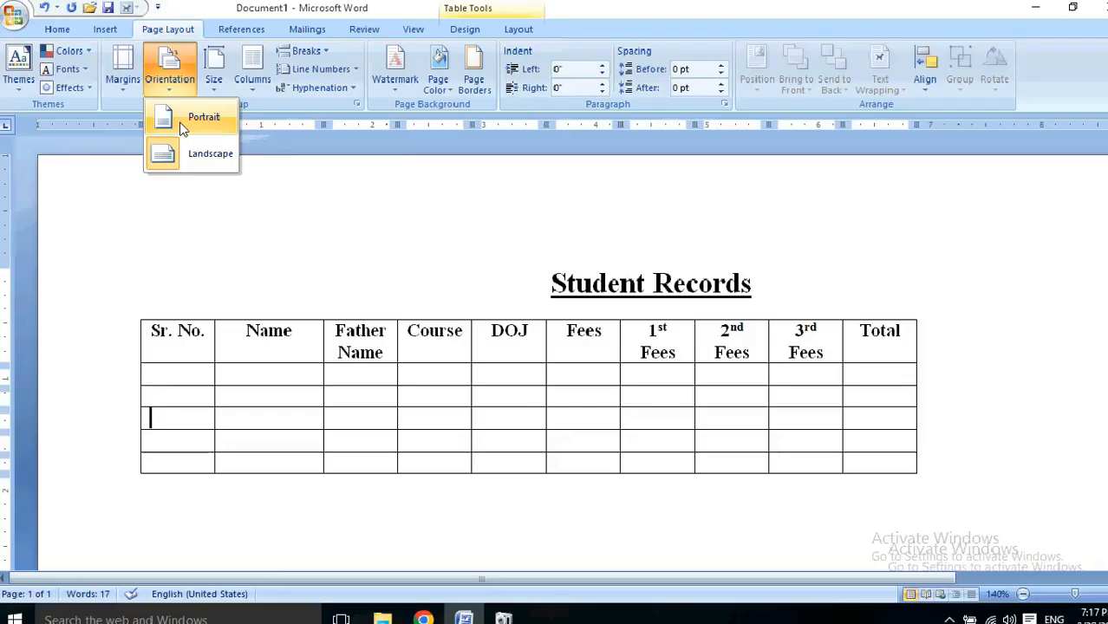
left_click(181, 124)
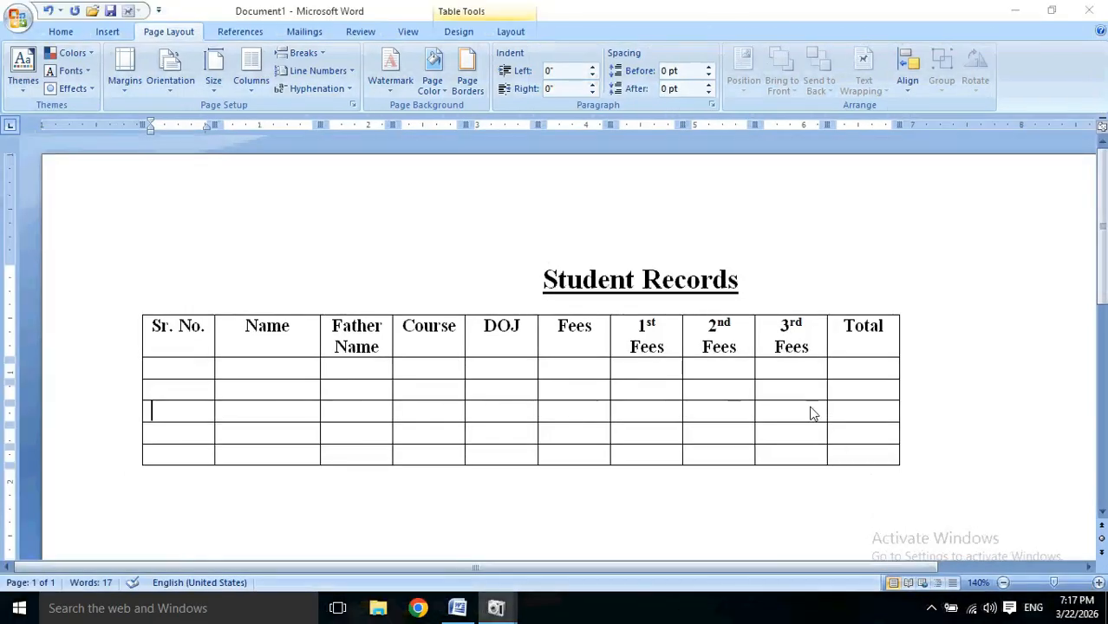
- Widen the Name and Father Name columns to about 1.2 inches, and the DOJ through 3rd Fees columns until each header fits on one line
scroll(810, 407, "down", 3)
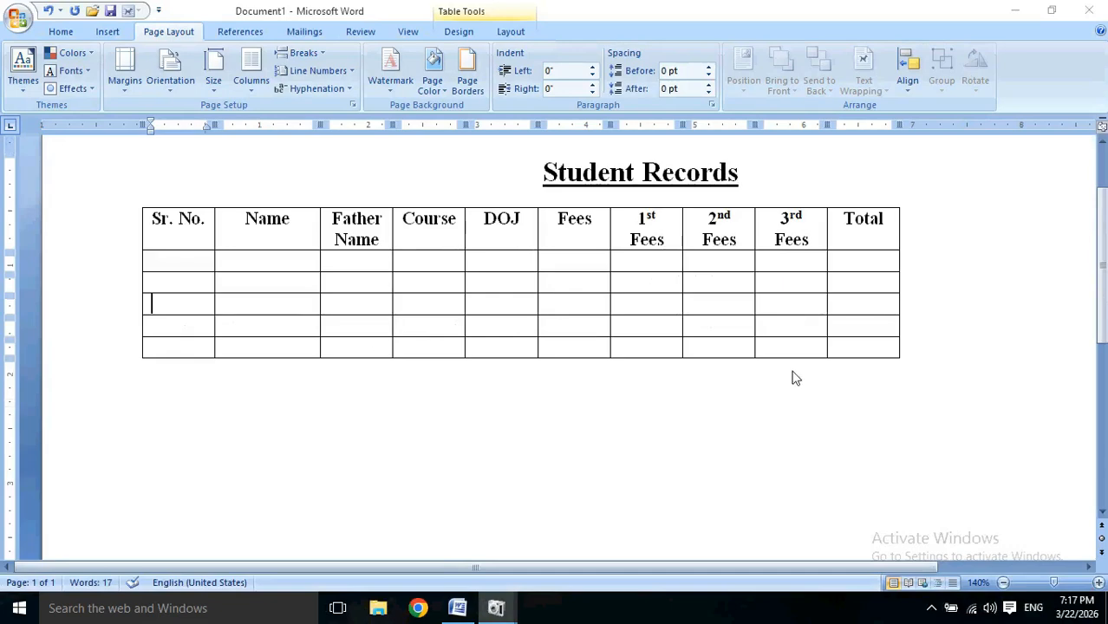
scroll(795, 378, "down", 3)
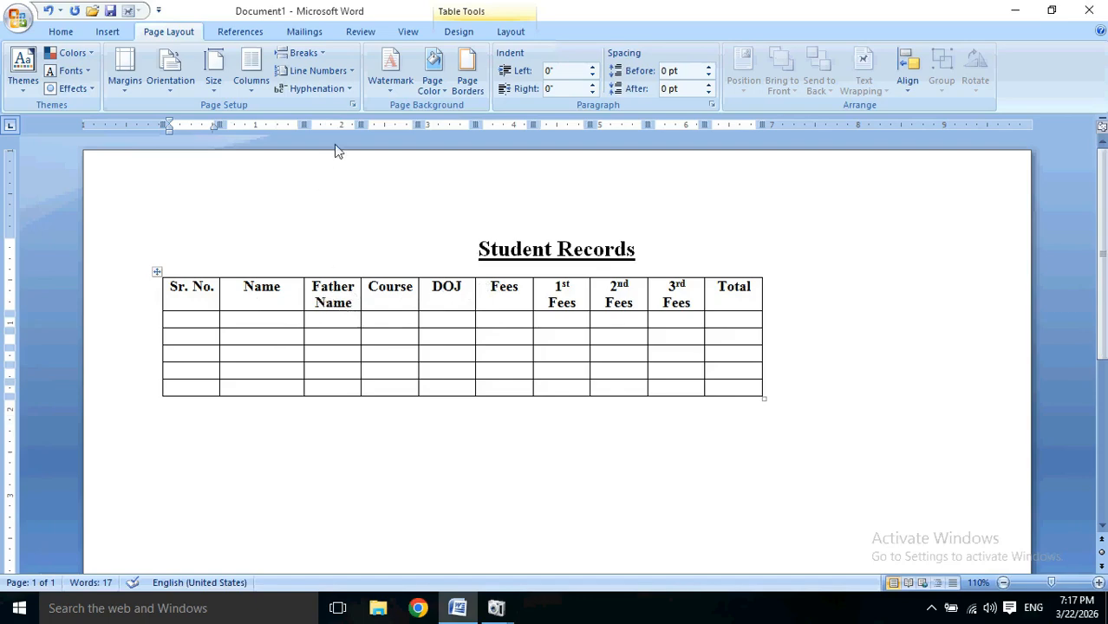
left_click_drag(363, 126, 405, 126)
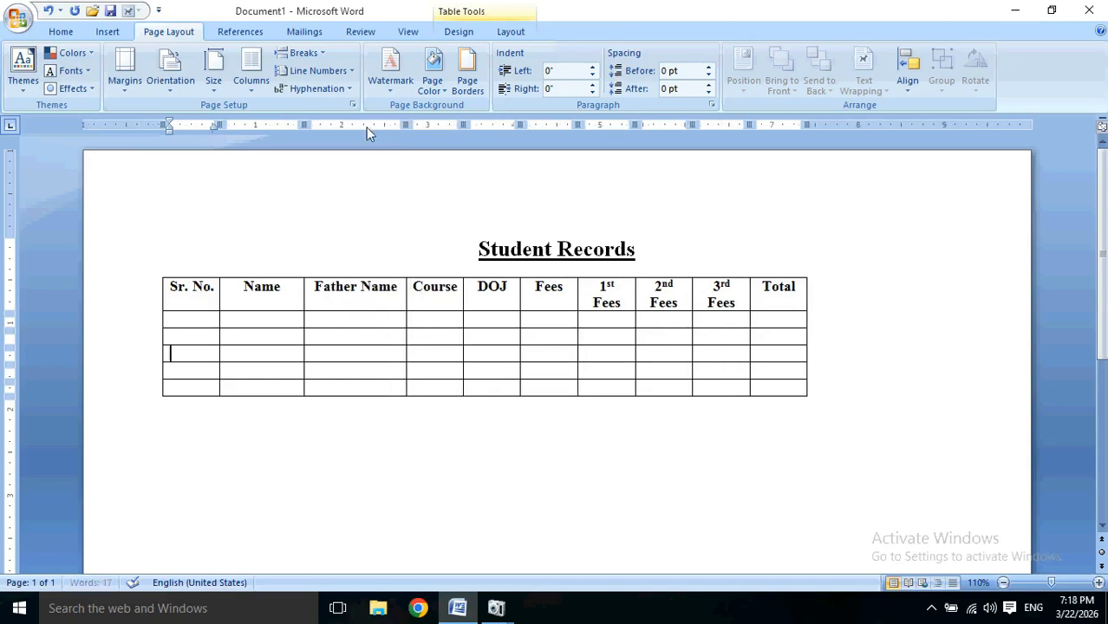
left_click_drag(305, 125, 325, 124)
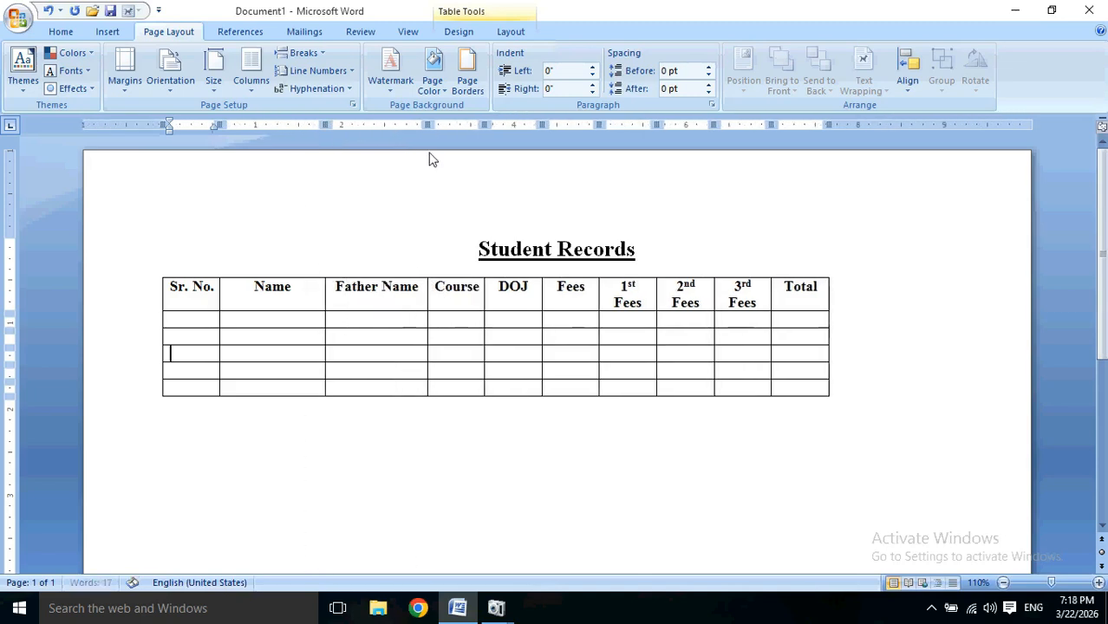
left_click(484, 126)
left_click_drag(543, 125, 842, 124)
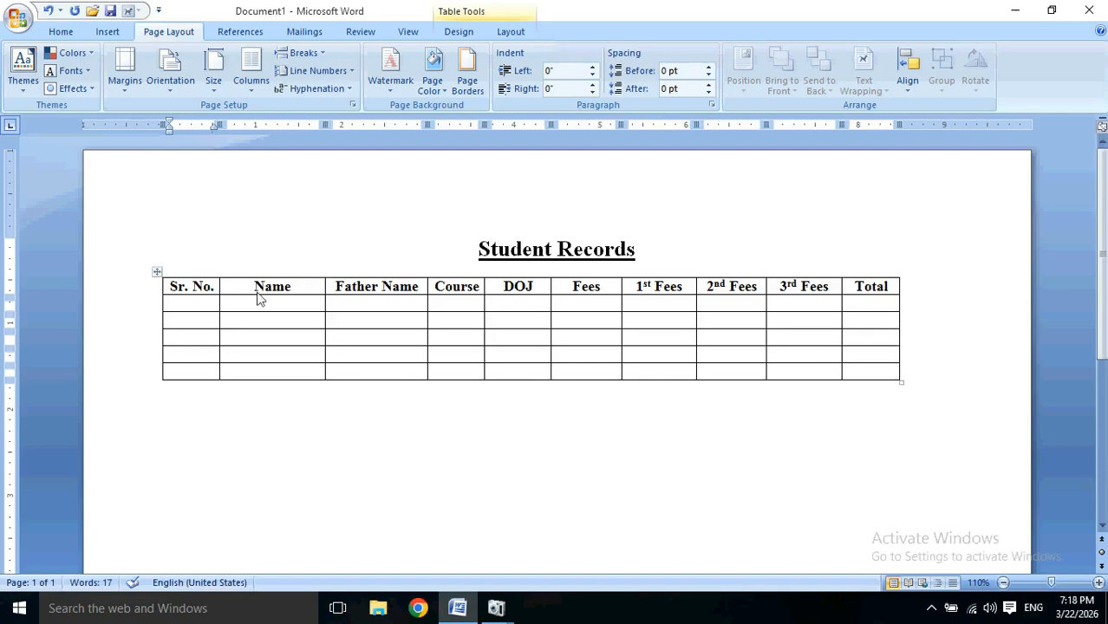
- Try inserting a column to the right of the Total column, and undo the insertion
scroll(264, 290, "up", 2, "ctrl")
scroll(266, 289, "down", 1, "ctrl")
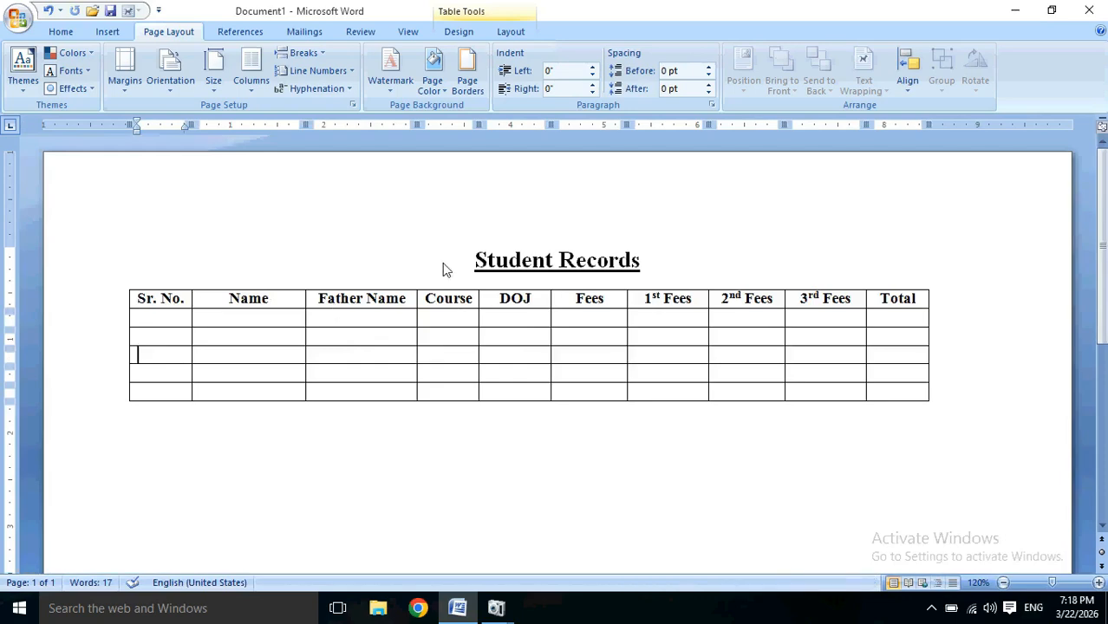
left_click(912, 303)
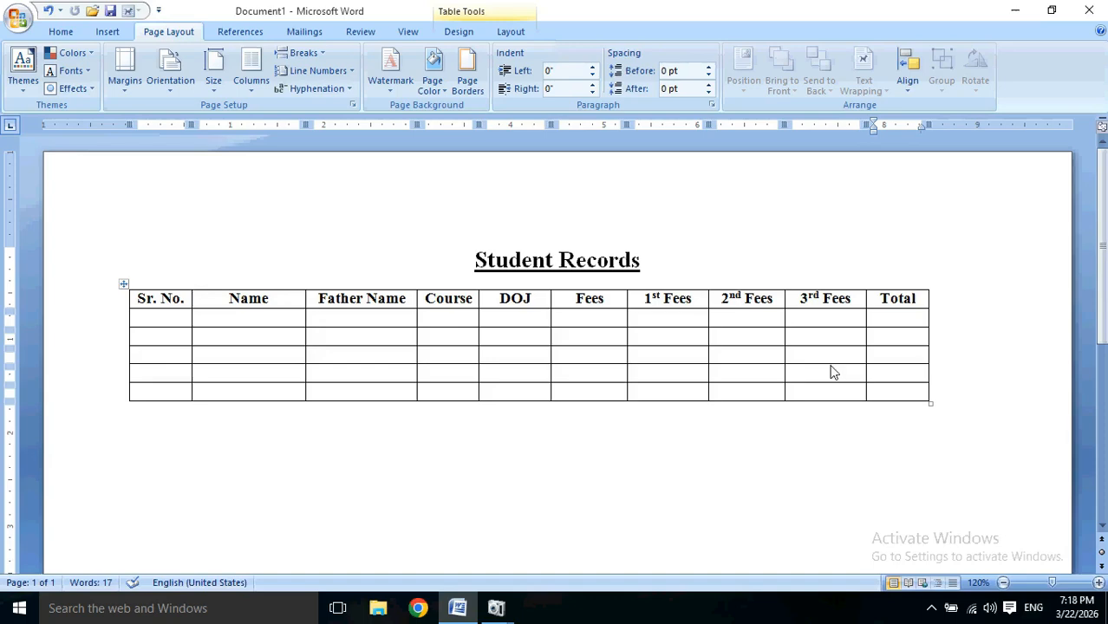
right_click(906, 303)
mouse_move(968, 344)
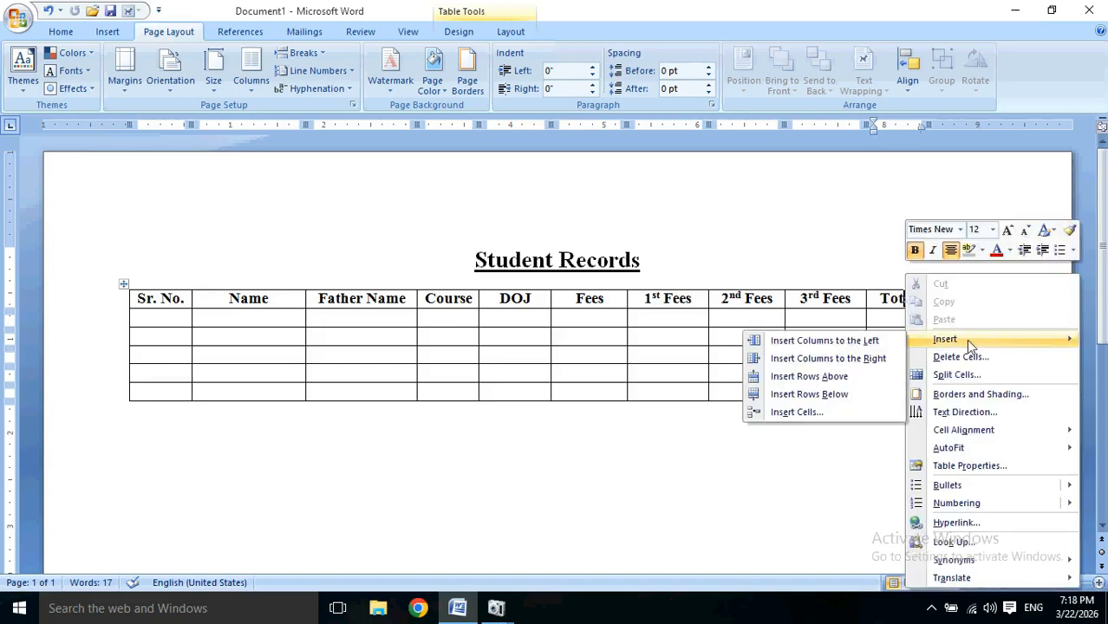
left_click(863, 363)
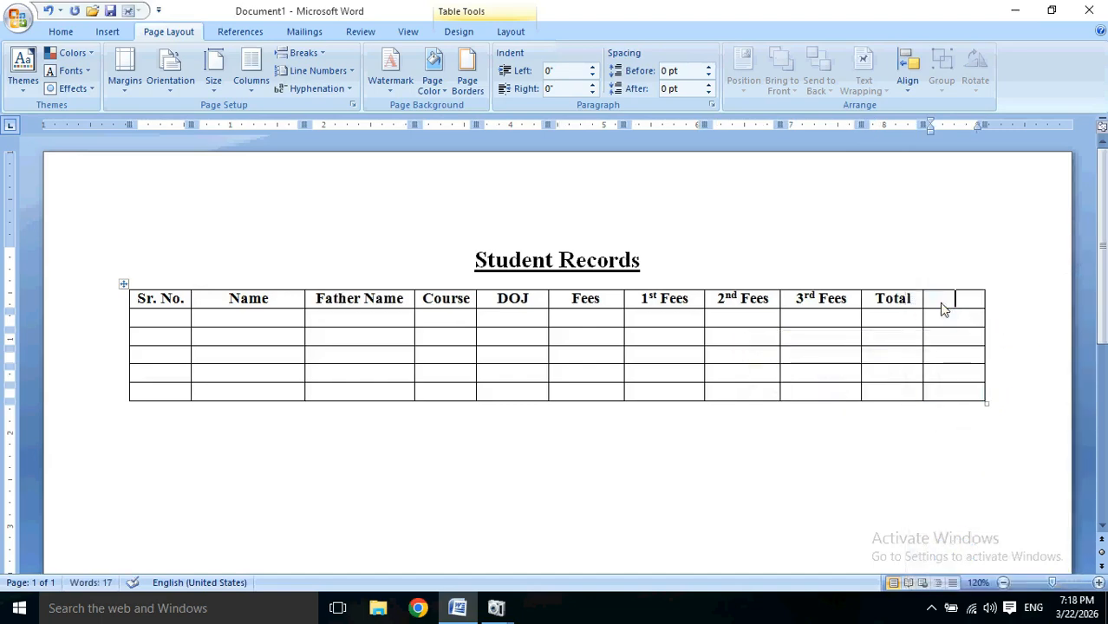
key("ctrl+z")
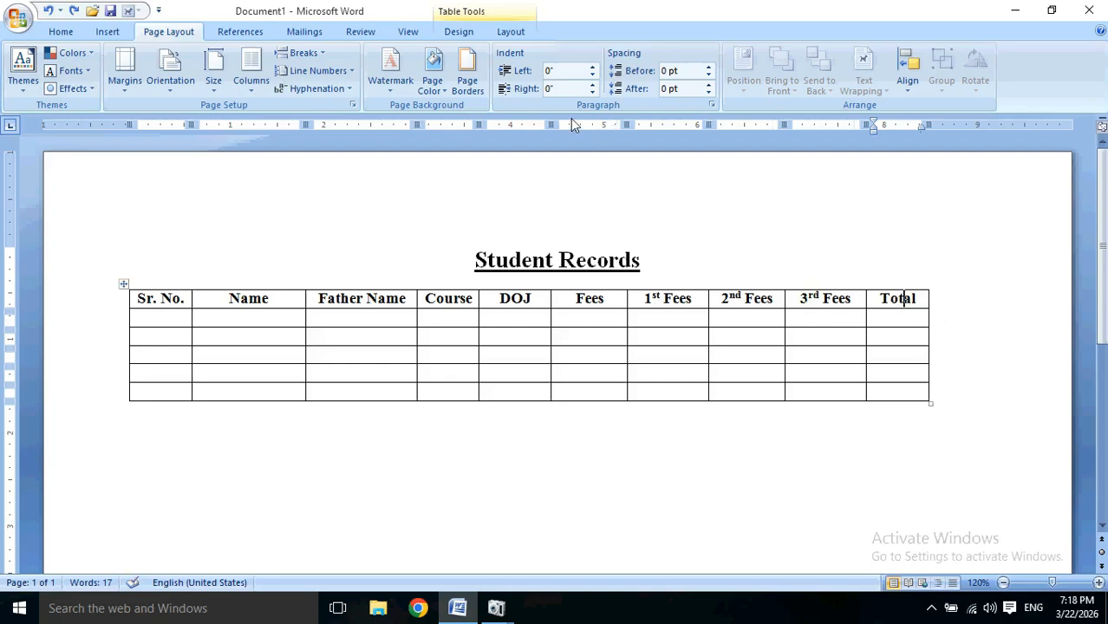
- Insert a new table column to the right of the Total column
left_click(647, 258)
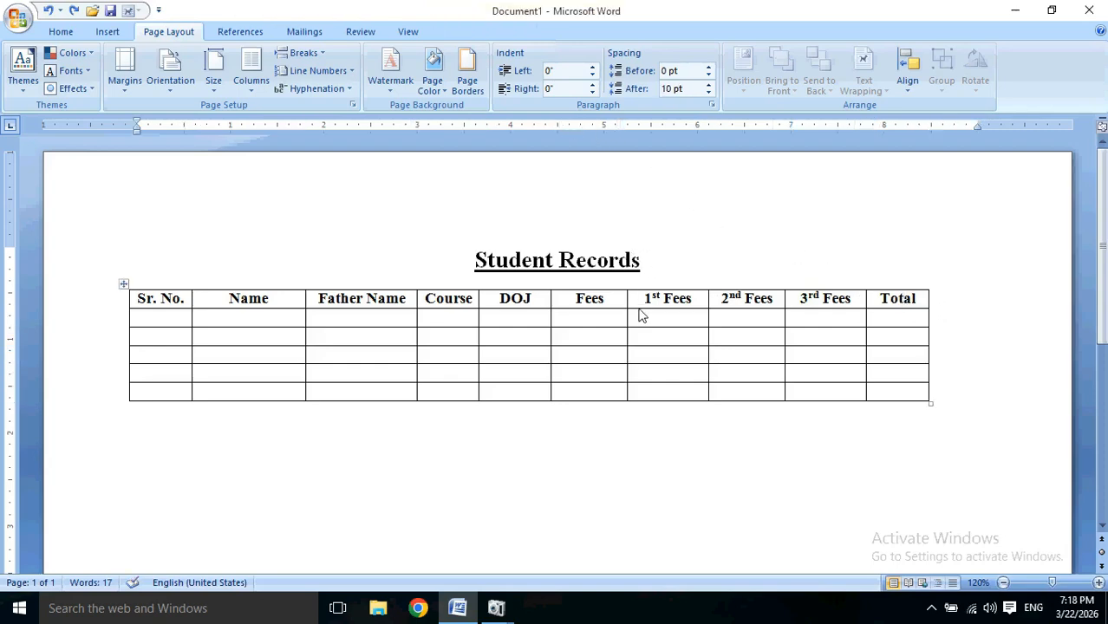
left_click(885, 319)
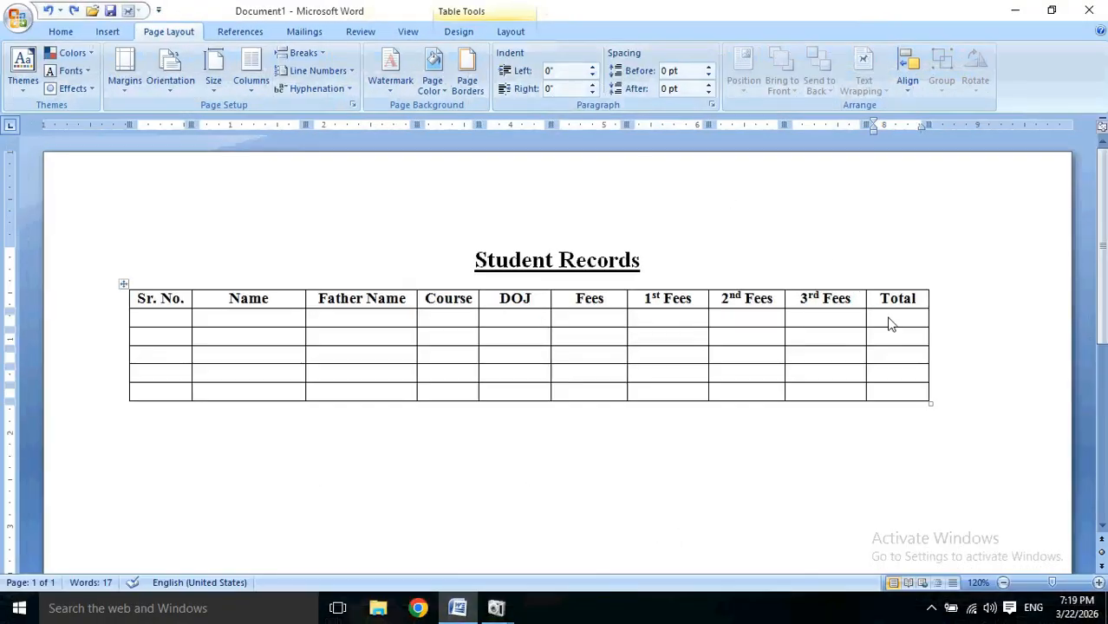
left_click(520, 37)
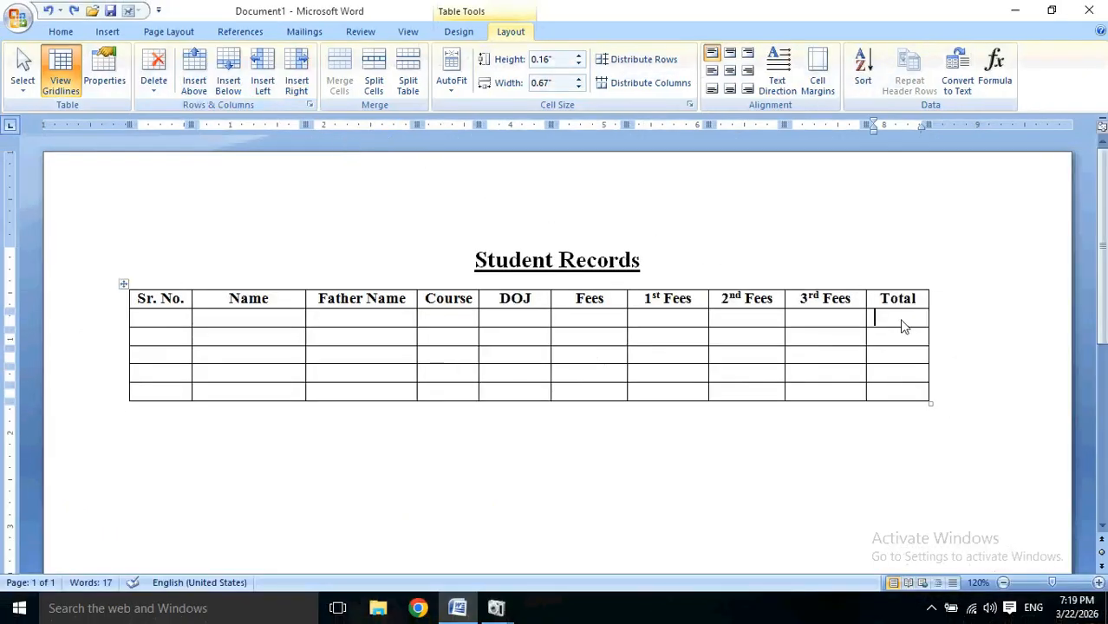
left_click(296, 82)
- Head the new last column "Mo. No." and widen it to about 1.21 inches
left_click(954, 298)
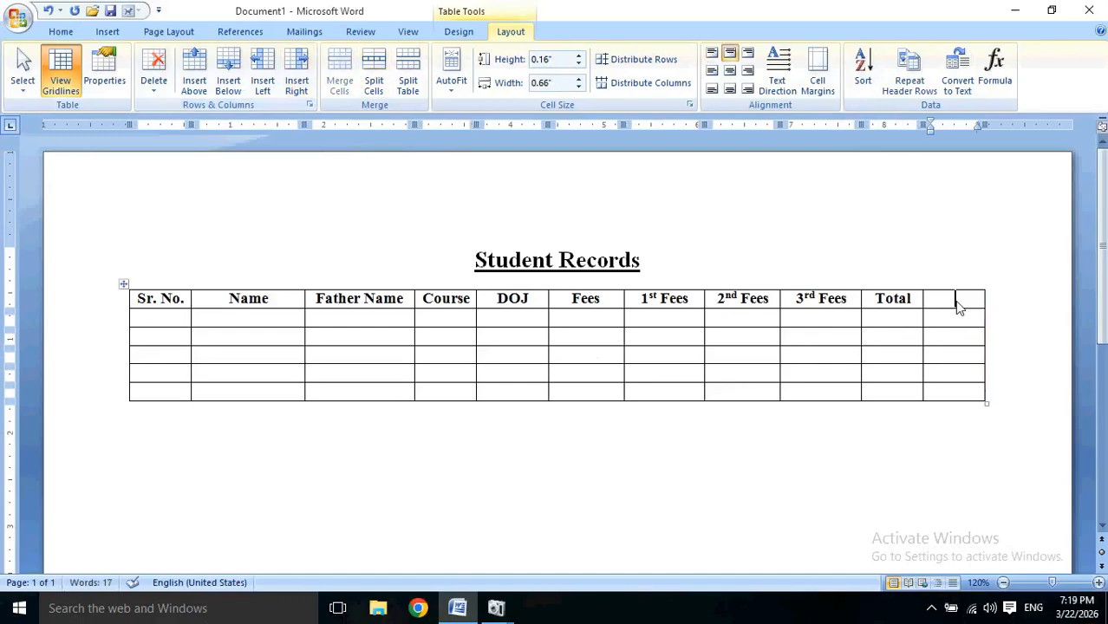
type("Mo.")
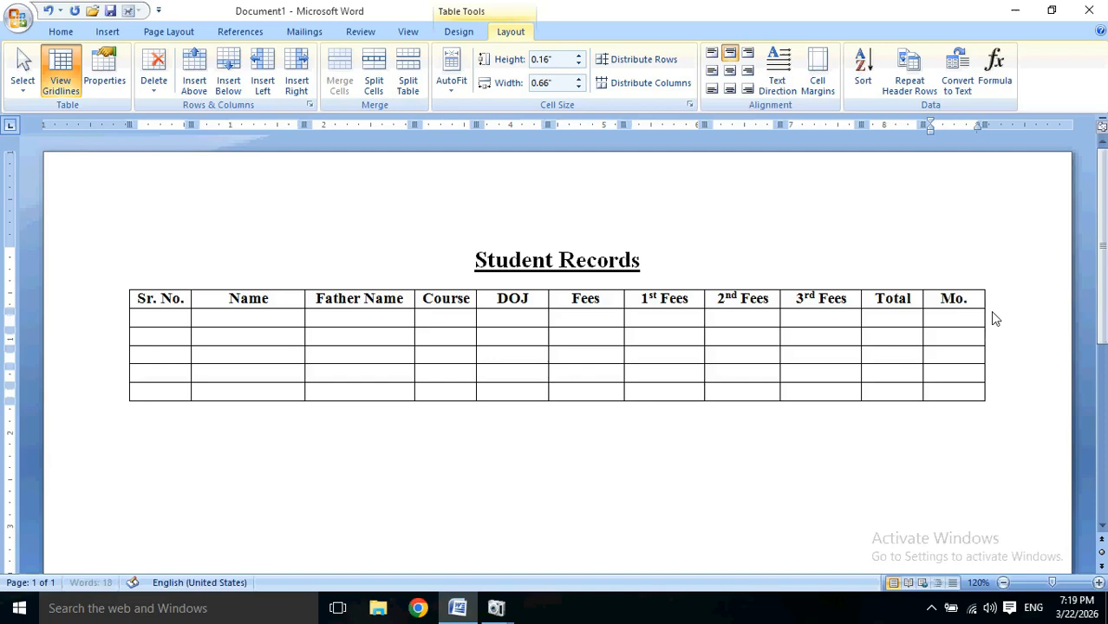
type(" No.")
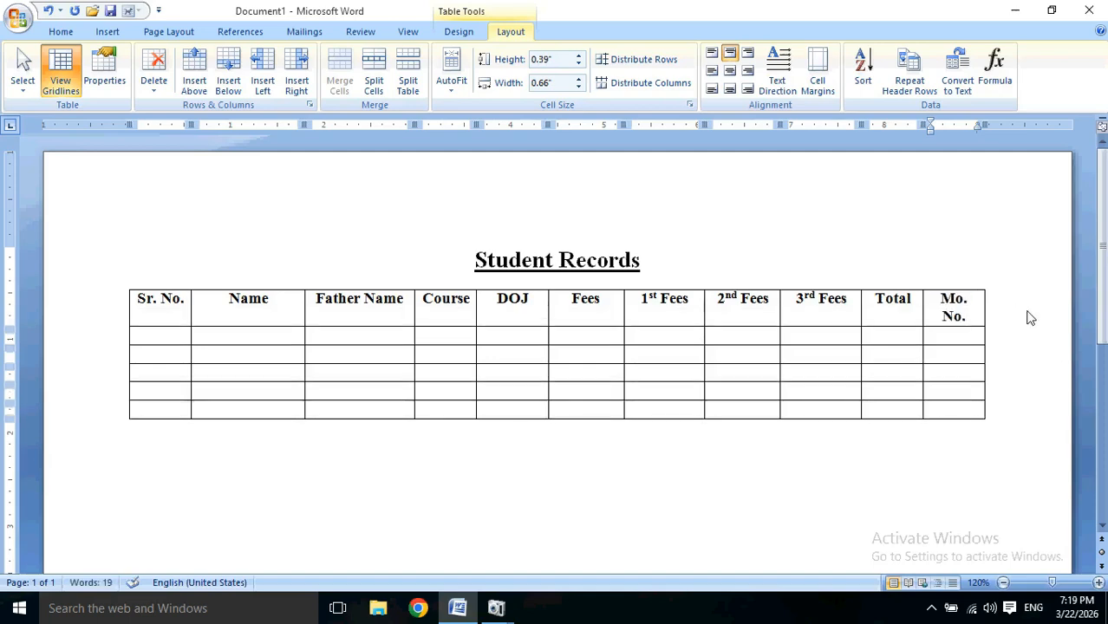
left_click_drag(979, 123, 1034, 125)
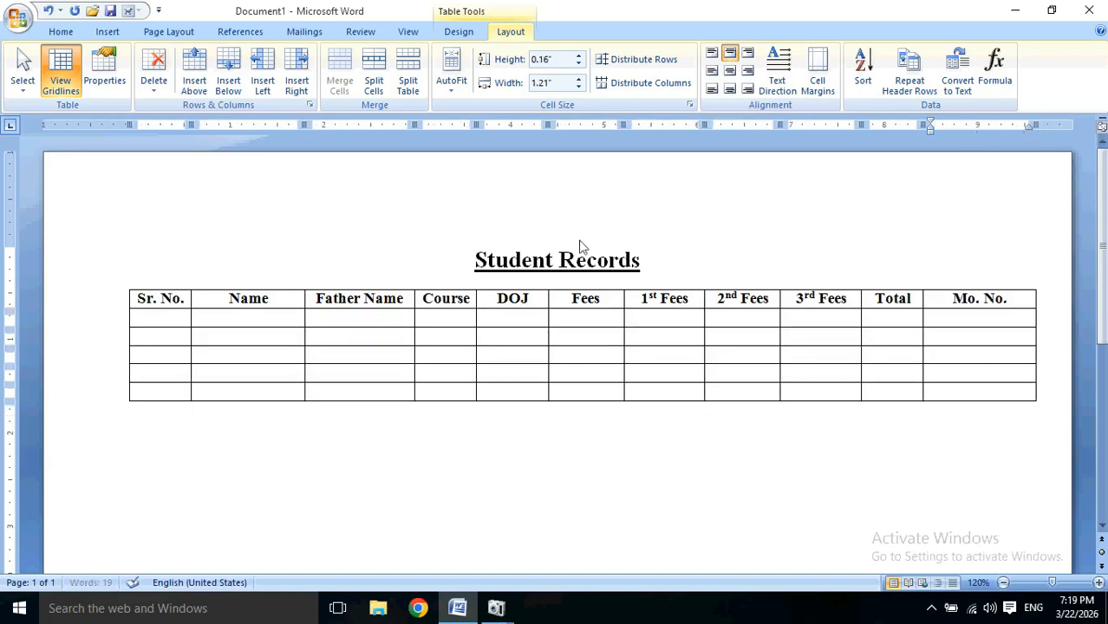
- Split the Father Name column into two by drawing a vertical ½ pt line down its middle with Draw Table
left_click(353, 328)
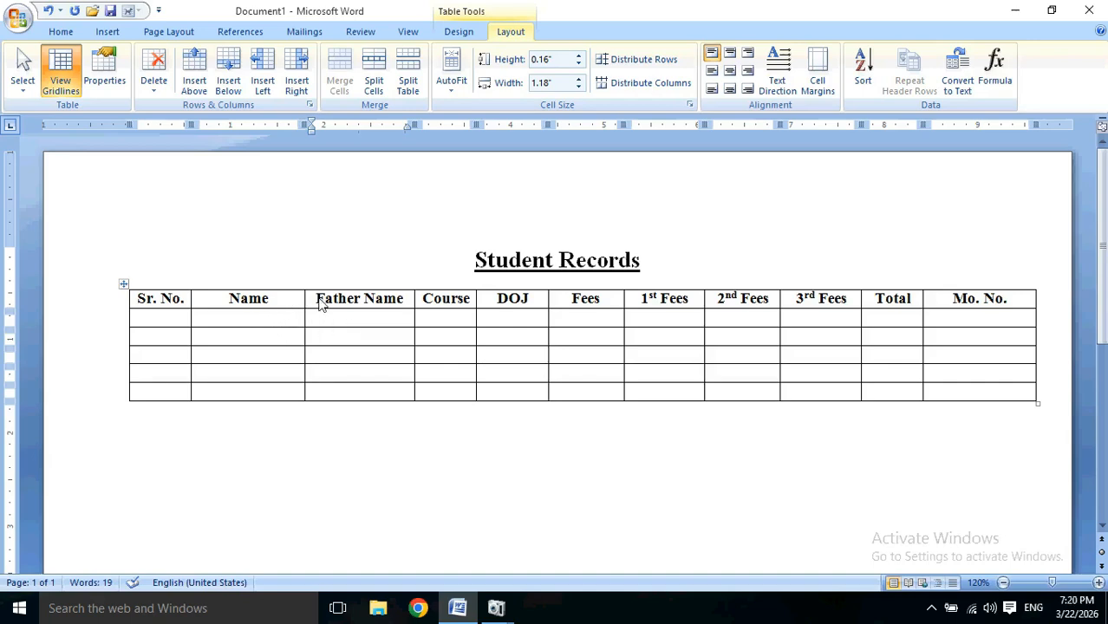
left_click_drag(325, 302, 395, 299)
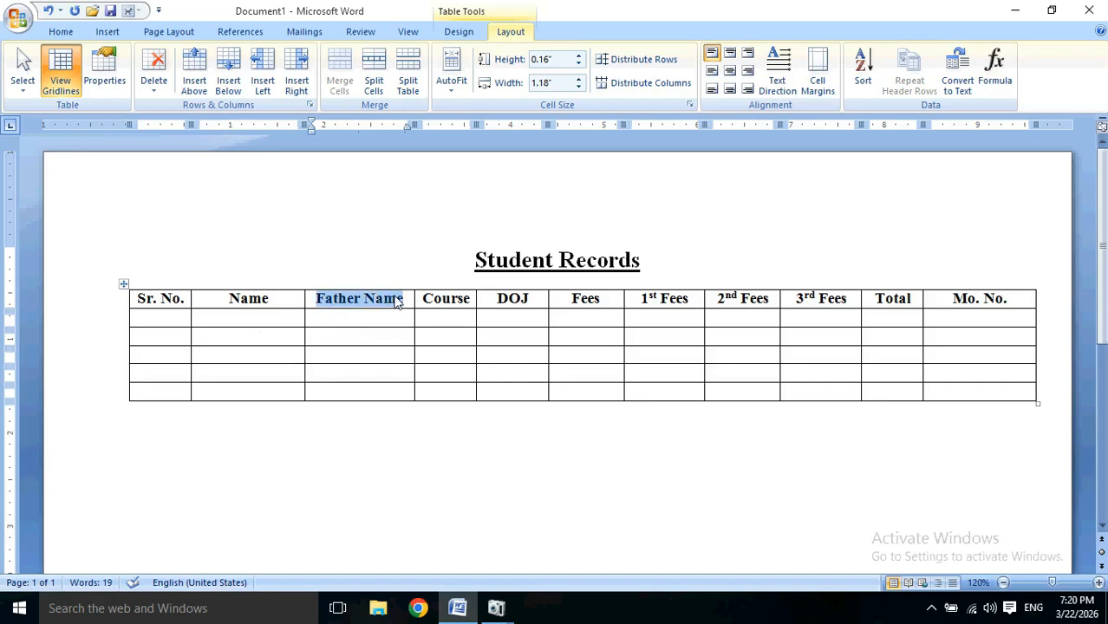
left_click(325, 302)
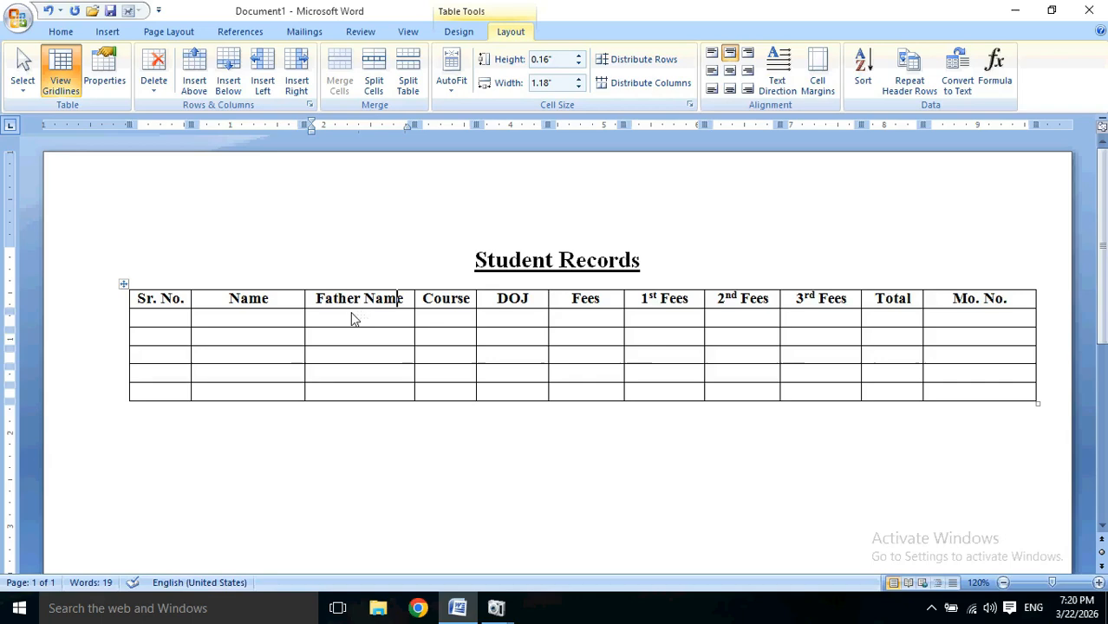
scroll(364, 315, "up", 2, "ctrl")
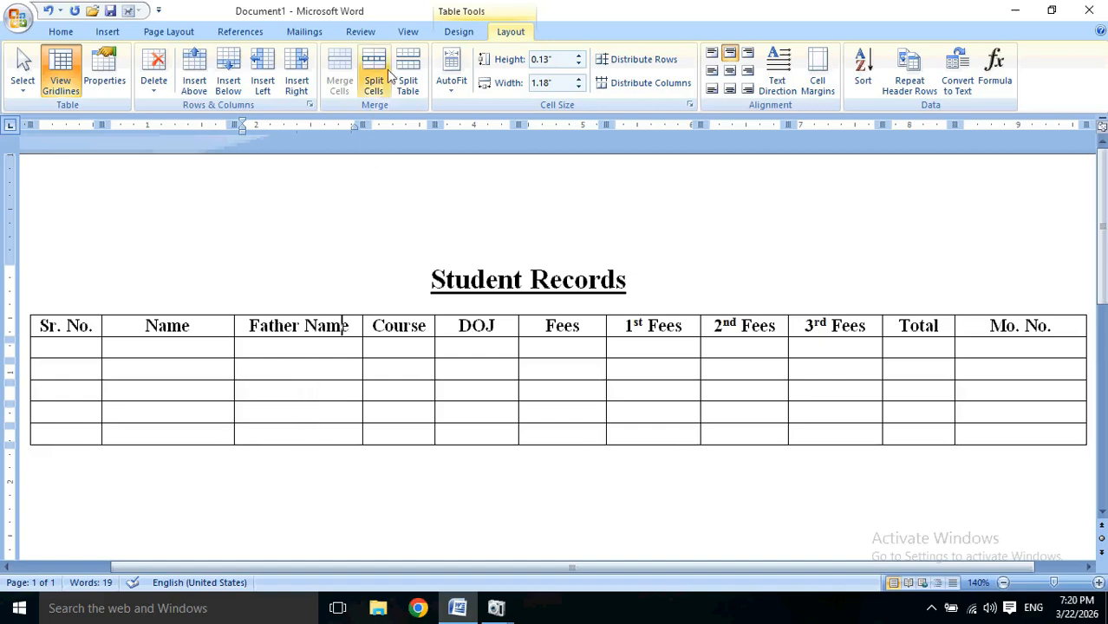
left_click(459, 32)
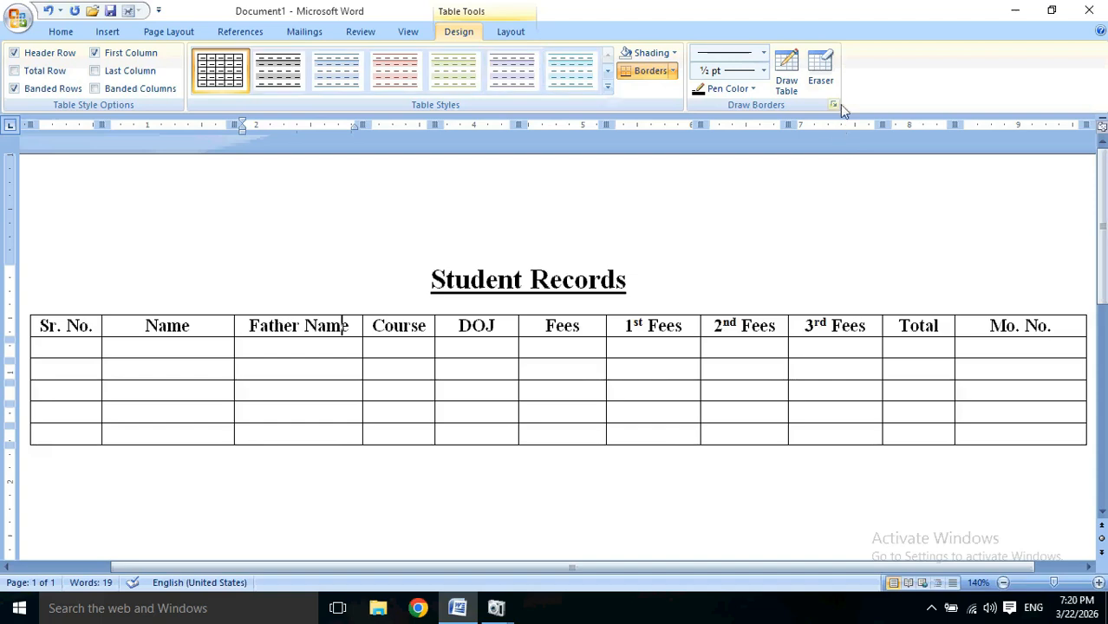
left_click(786, 86)
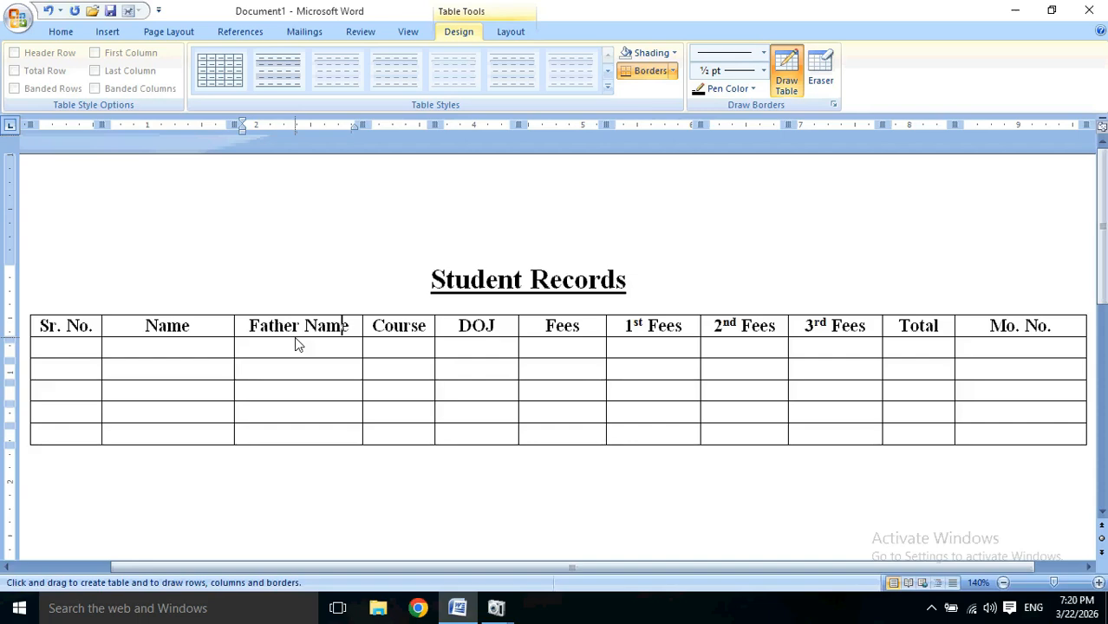
left_click_drag(296, 341, 296, 438)
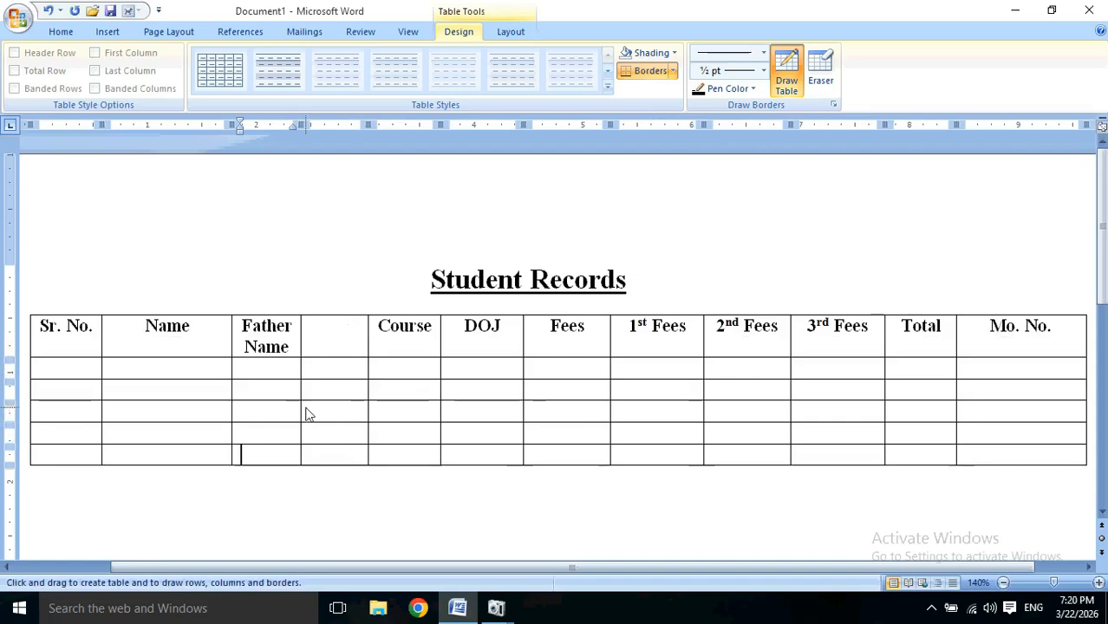
key("Escape")
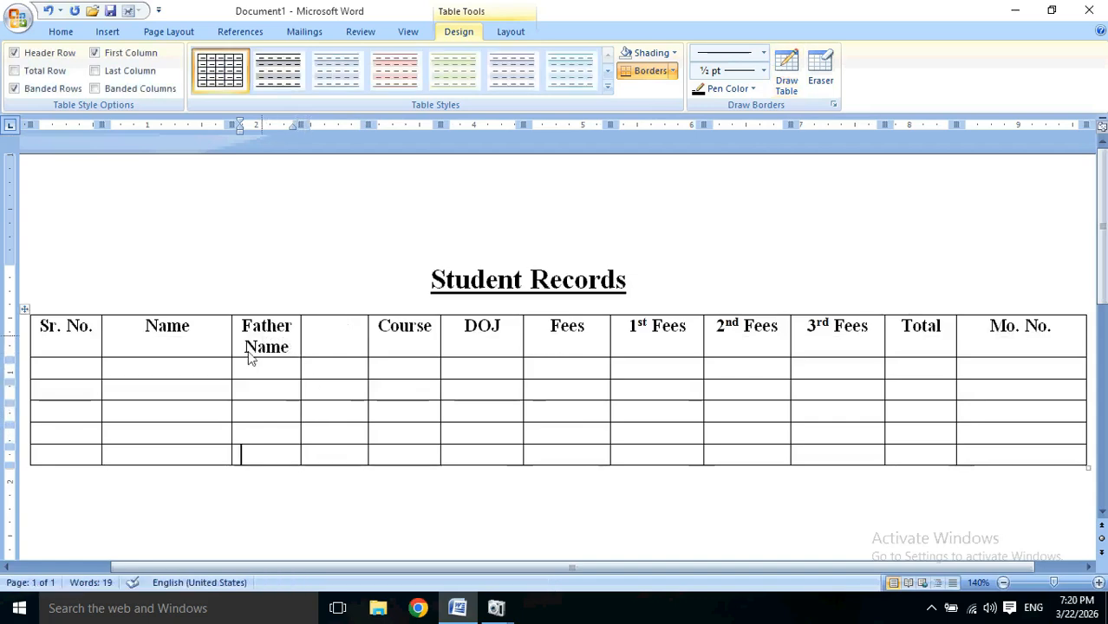
- Enter "Father" and "Mother" in the two adjacent cells of the first row below the Father Name header
left_click(254, 371)
type("Father")
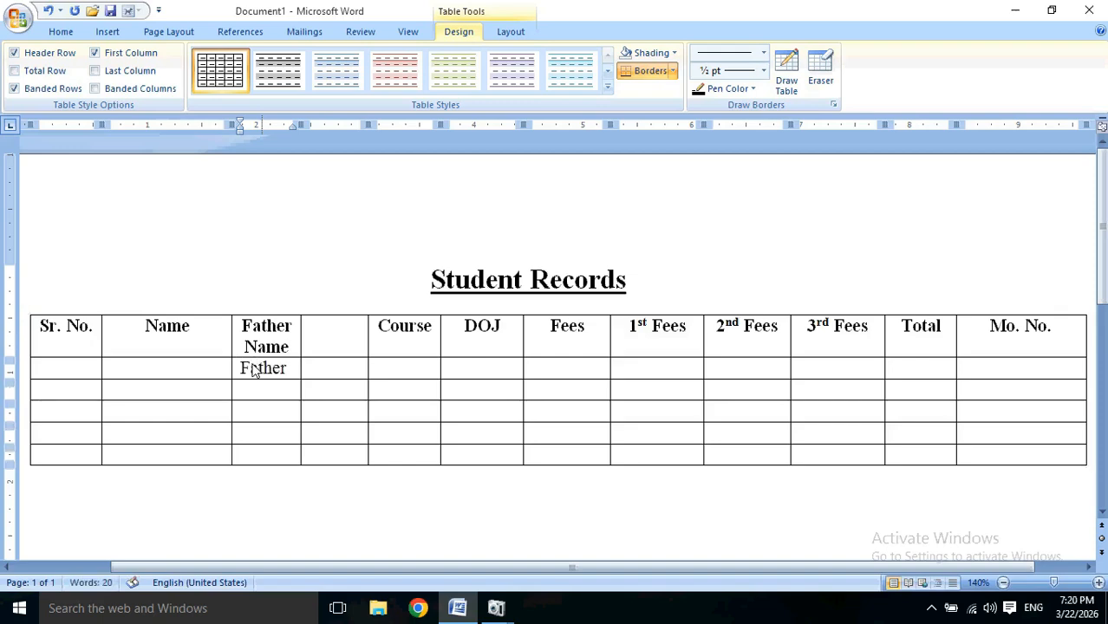
key("Tab")
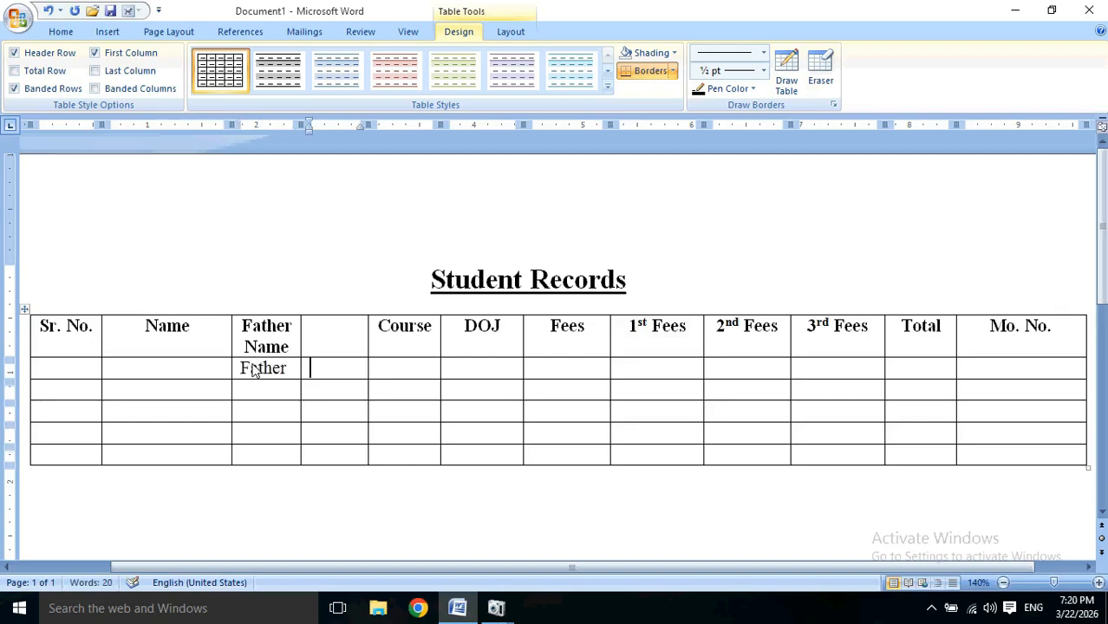
type("Mother")
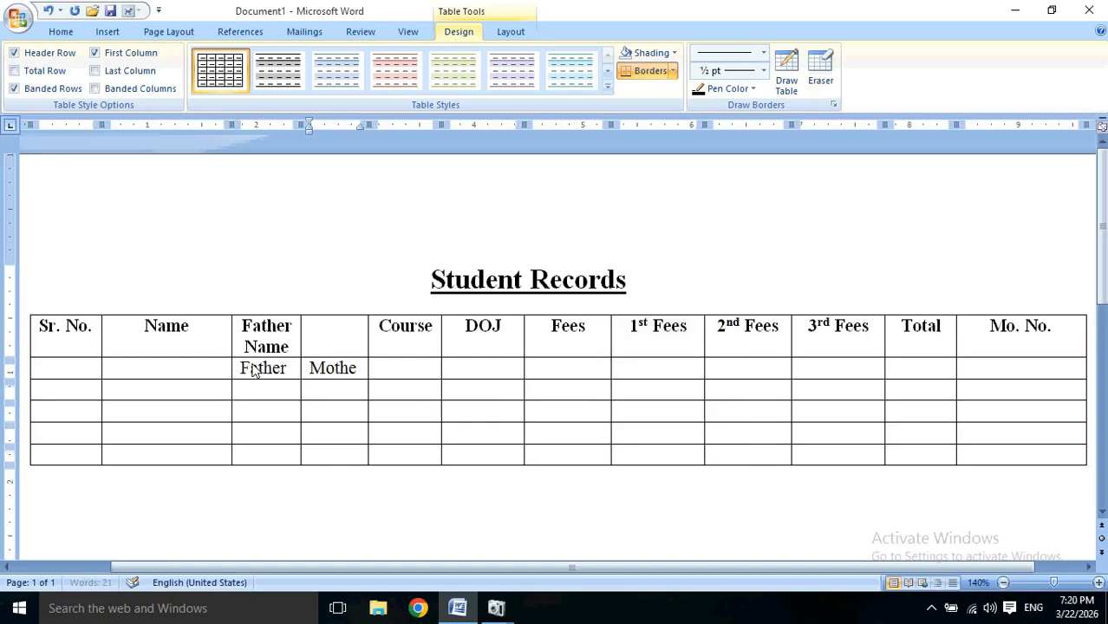
- Merge the Father Name header cell with the empty header cell beside it
left_click_drag(235, 325, 336, 333)
left_click(318, 336)
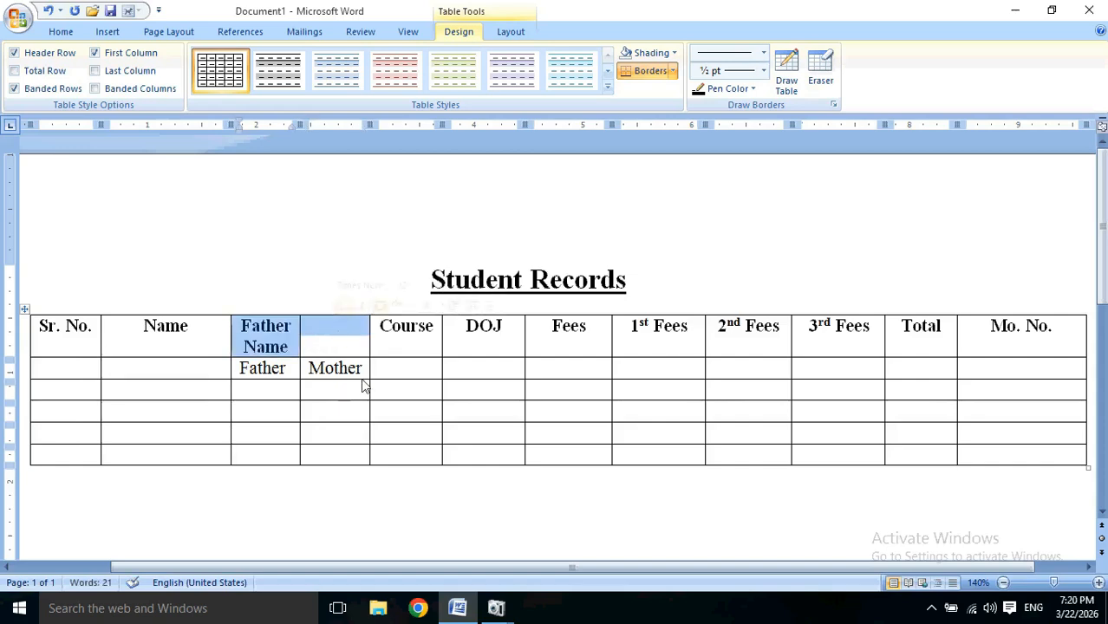
left_click(335, 371)
left_click_drag(288, 347, 330, 348)
left_click(508, 36)
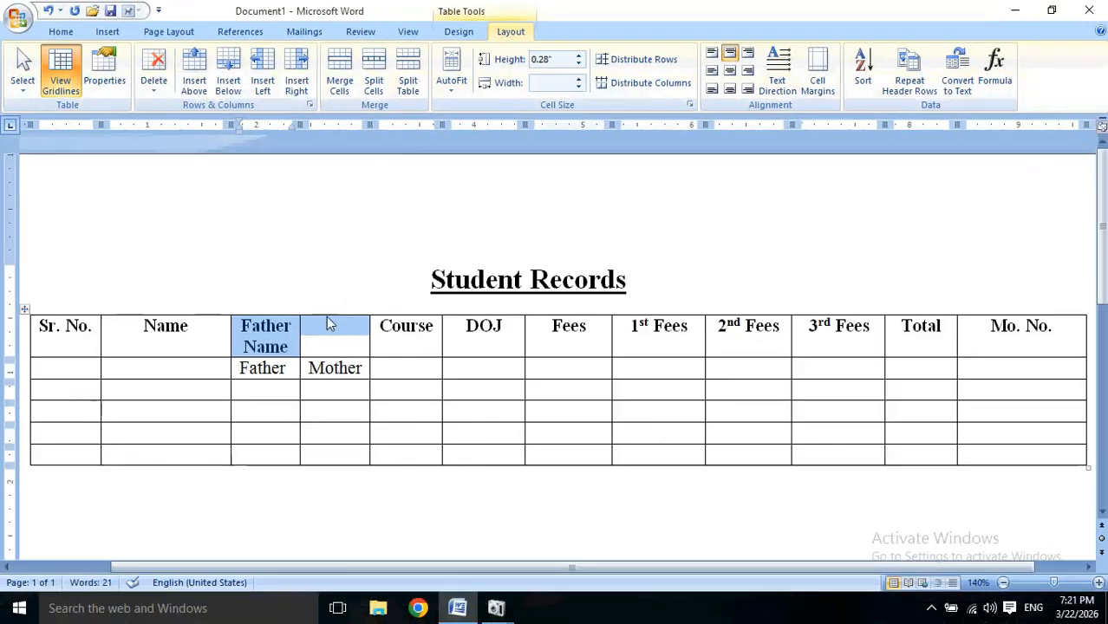
left_click(329, 341)
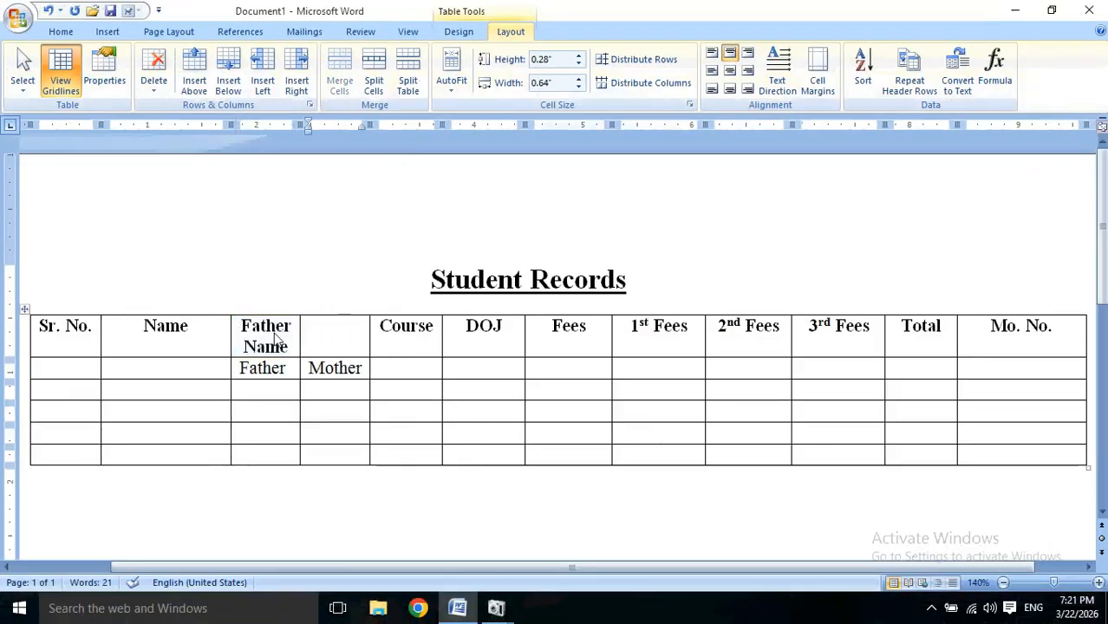
left_click_drag(245, 328, 321, 347)
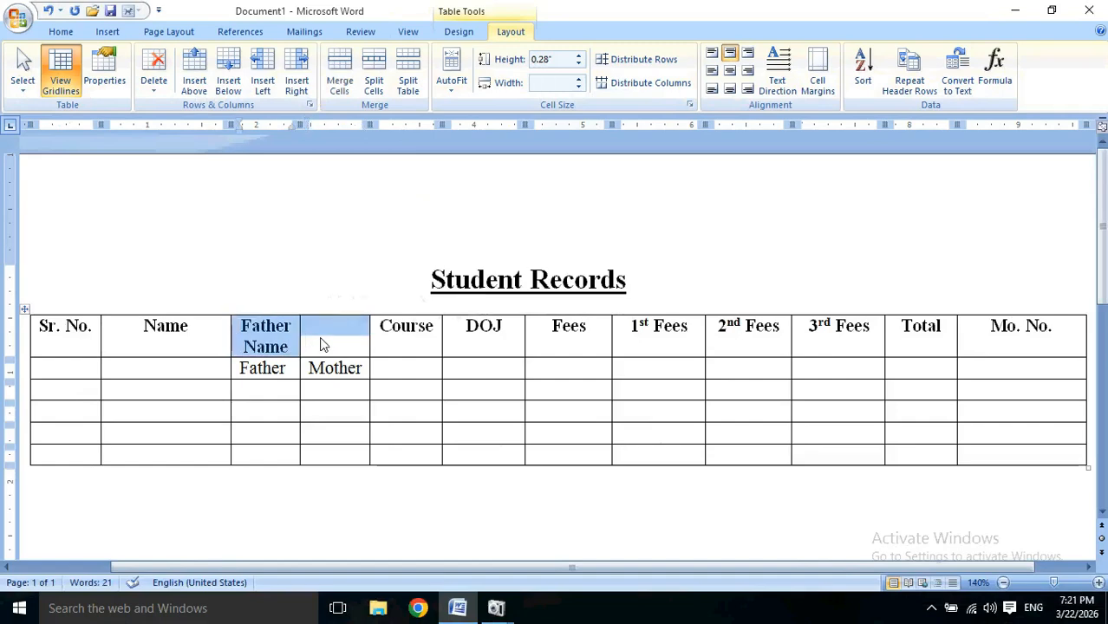
left_click(321, 344)
left_click_drag(245, 338, 323, 349)
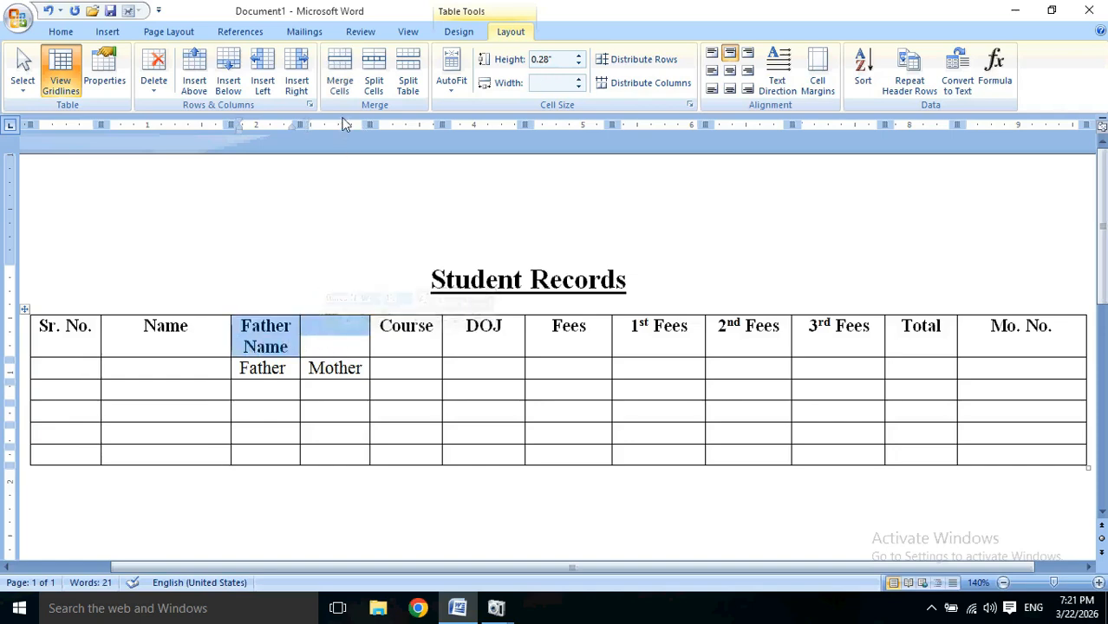
left_click(338, 79)
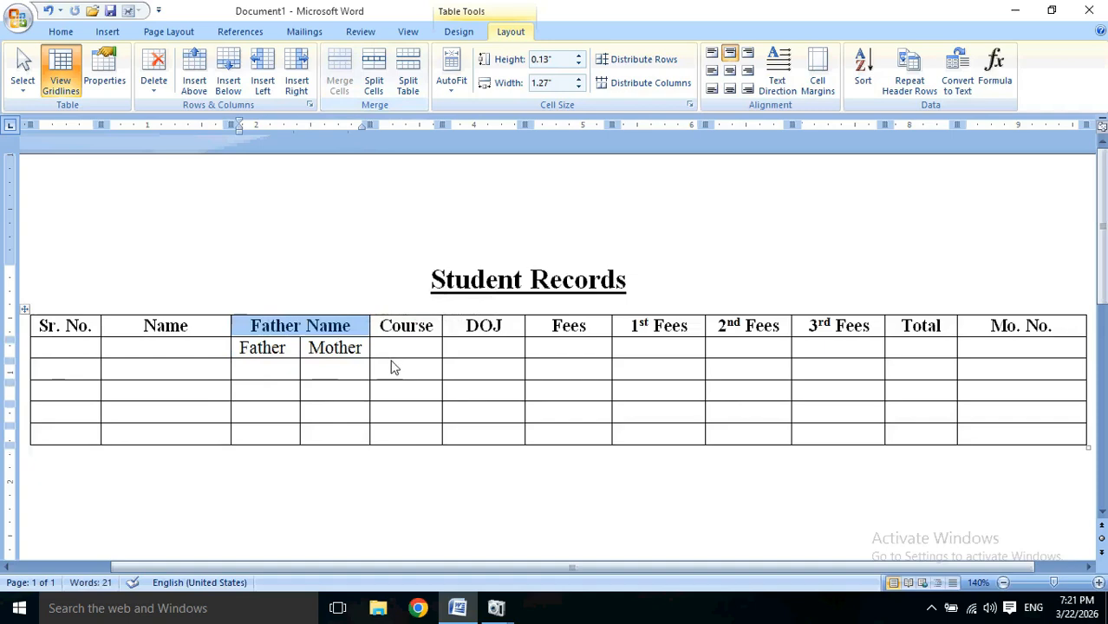
- Replace the text of the merged Father Name header with "Parents"
left_click(337, 362)
left_click_drag(251, 332, 350, 329)
type("P")
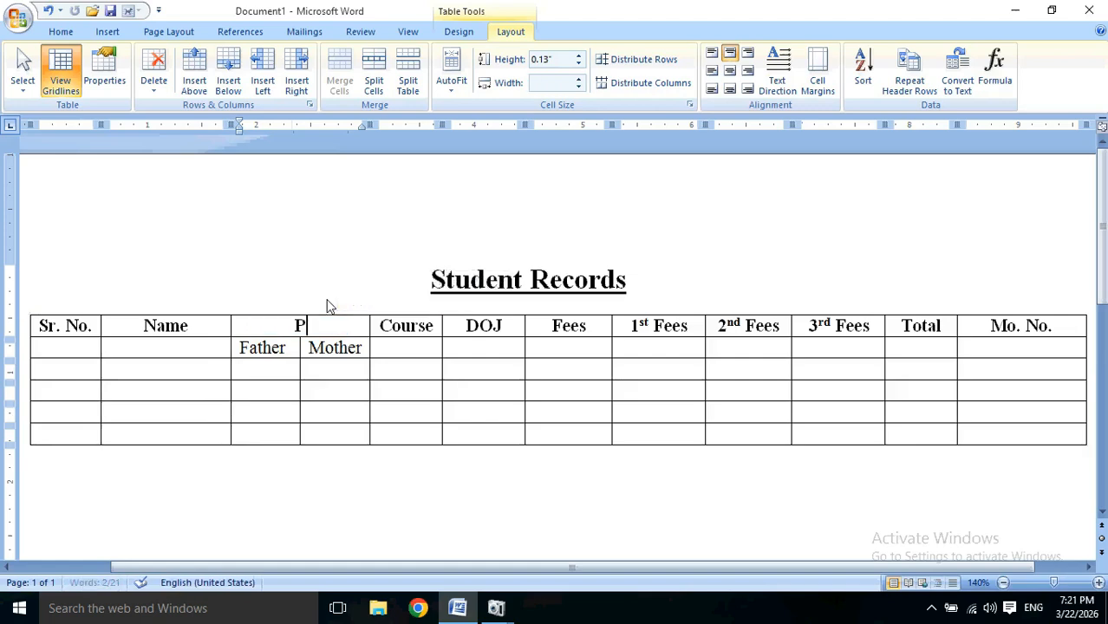
type("s")
key("BackSpace")
type("arents")
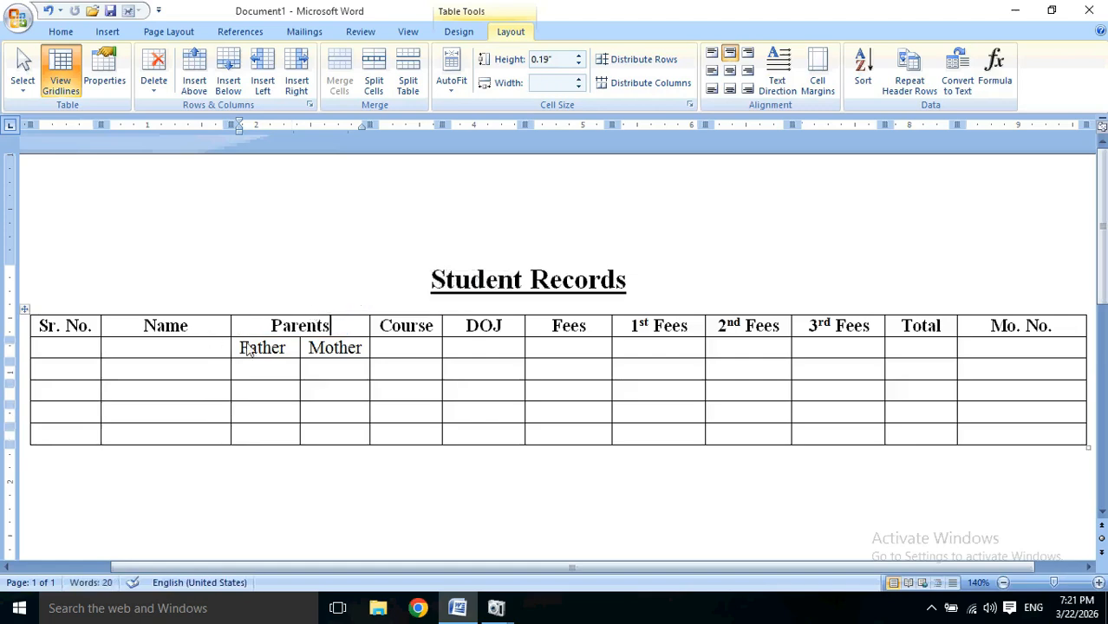
- Make the Father and Mother sub-headings under Parents bold
left_click_drag(245, 349, 339, 348)
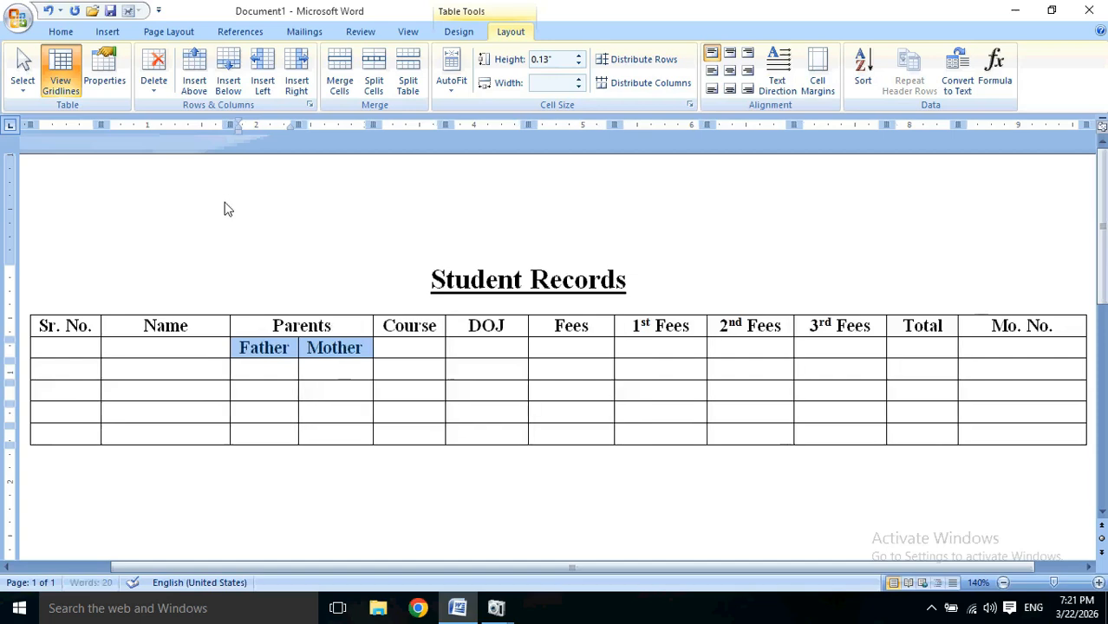
left_click(277, 351)
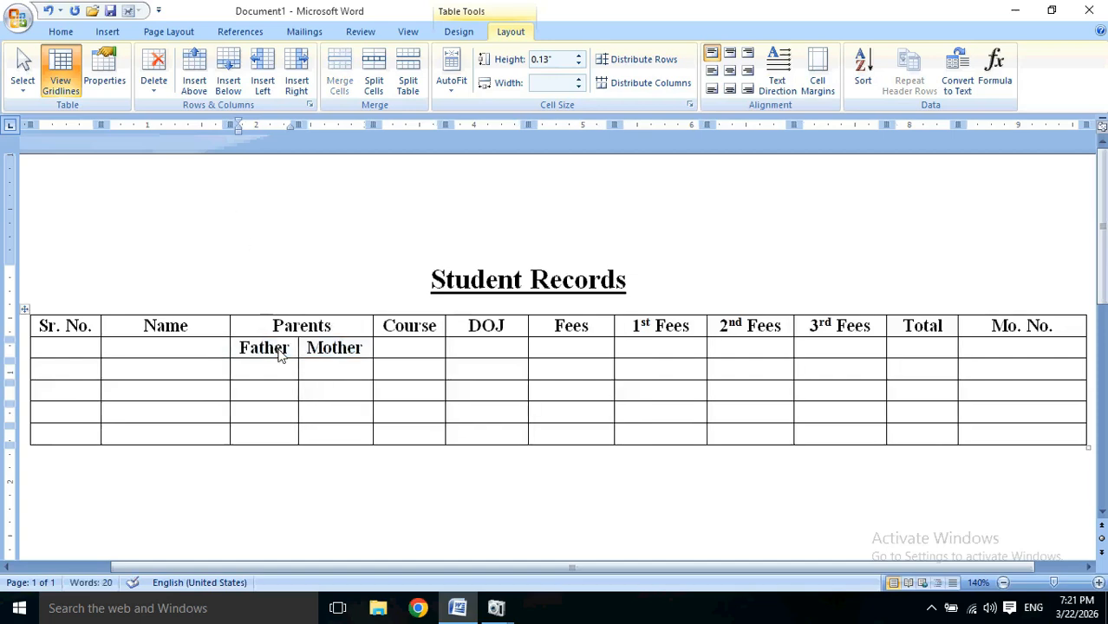
scroll(279, 355, "down", 1)
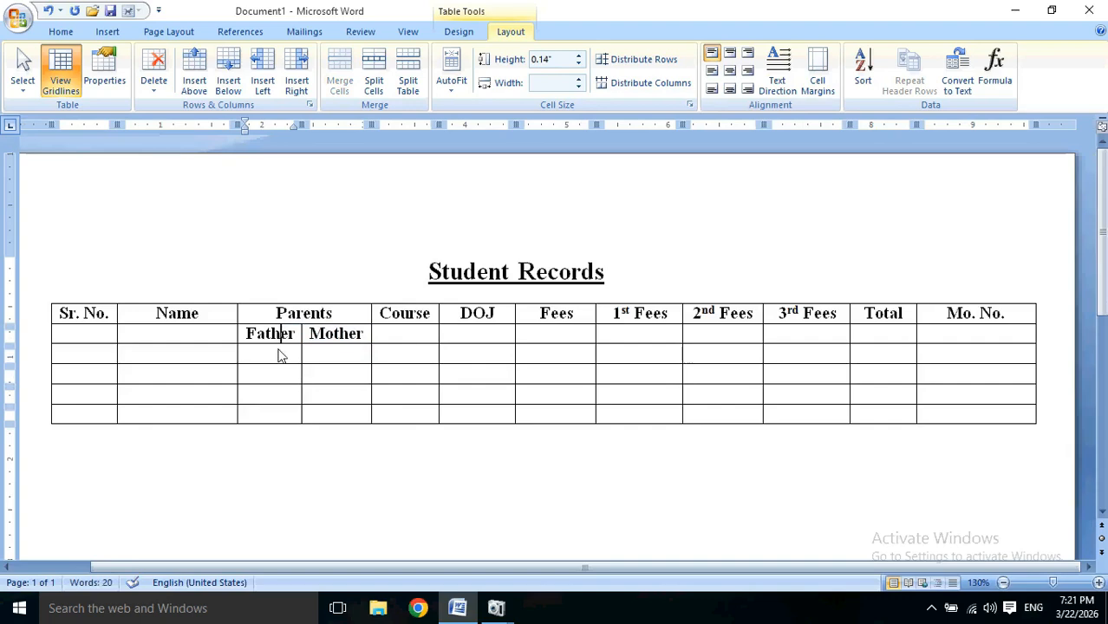
left_click(196, 343)
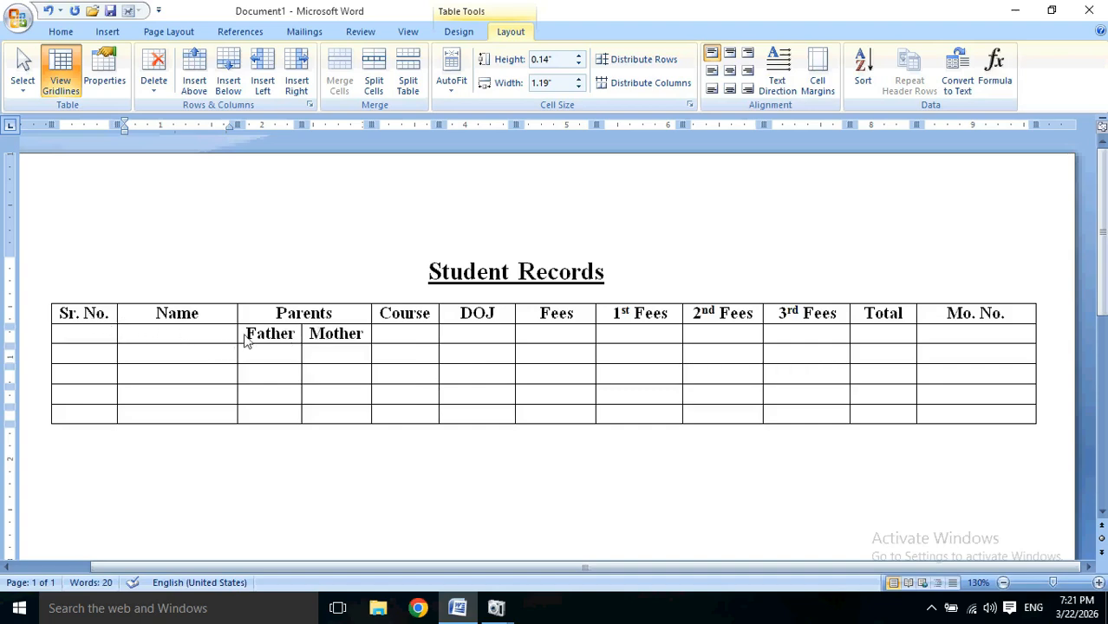
left_click(277, 314)
left_click(411, 317)
left_click(503, 317)
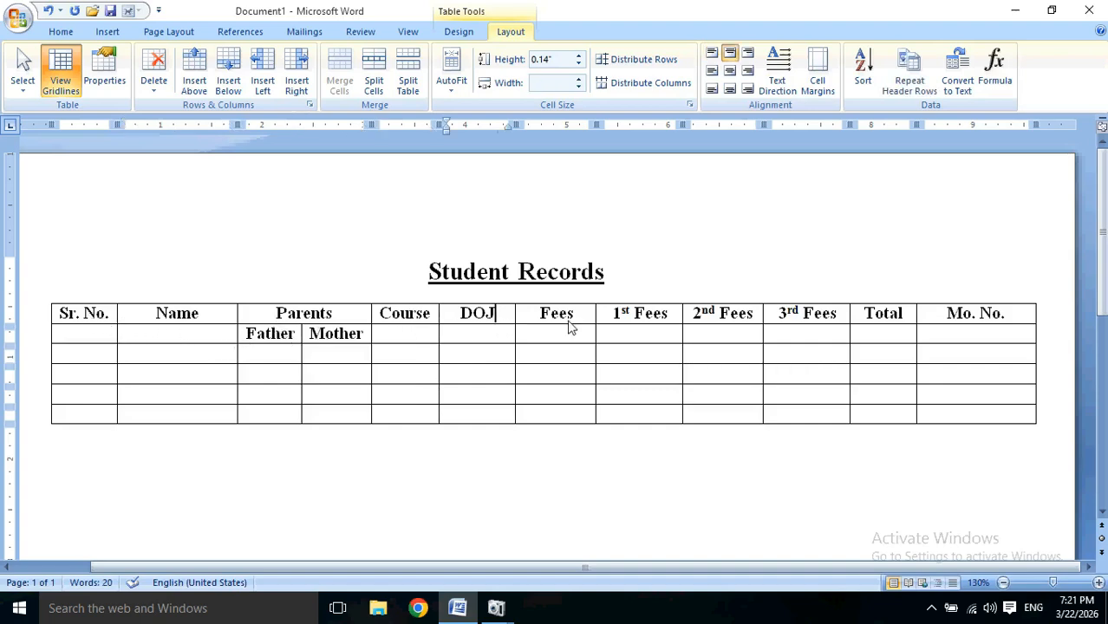
left_click(569, 325)
- Number the cells of the table's third row from 1 to 12, from Sr. No. through Mo. No
left_click(87, 348)
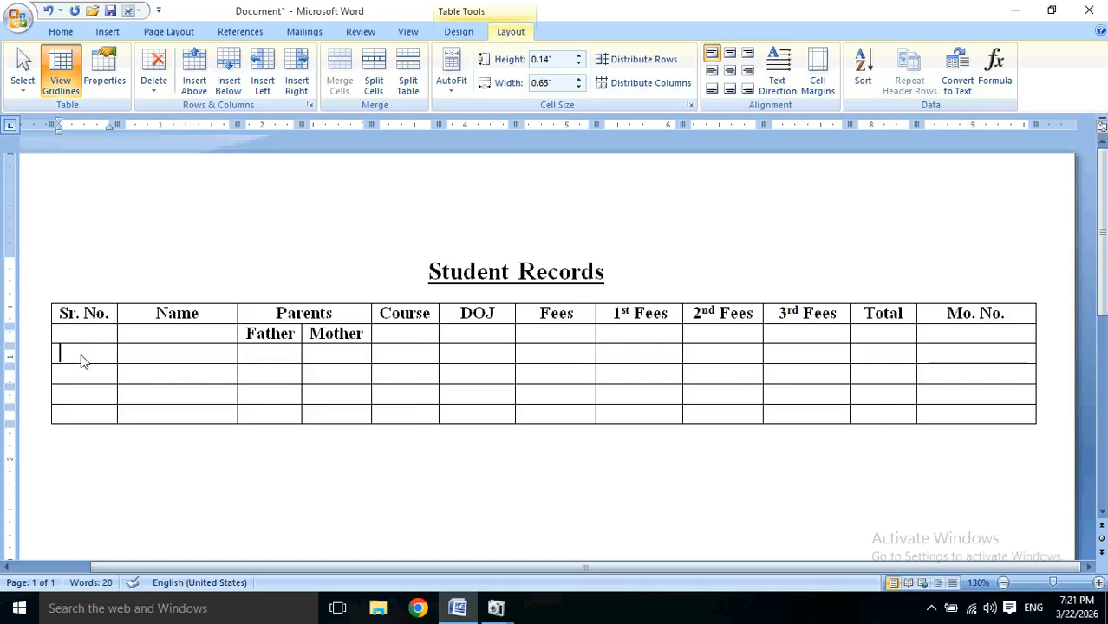
type("1")
key("Tab")
type("2")
key("Tab")
type("3")
key("Tab")
type("4")
key("Tab")
type("5")
key("Tab")
type("6")
key("Tab")
type("7")
key("Tab")
type("8")
key("Tab")
type("9")
key("Tab")
type("10")
key("Tab")
type("11")
key("Tab")
type("12")
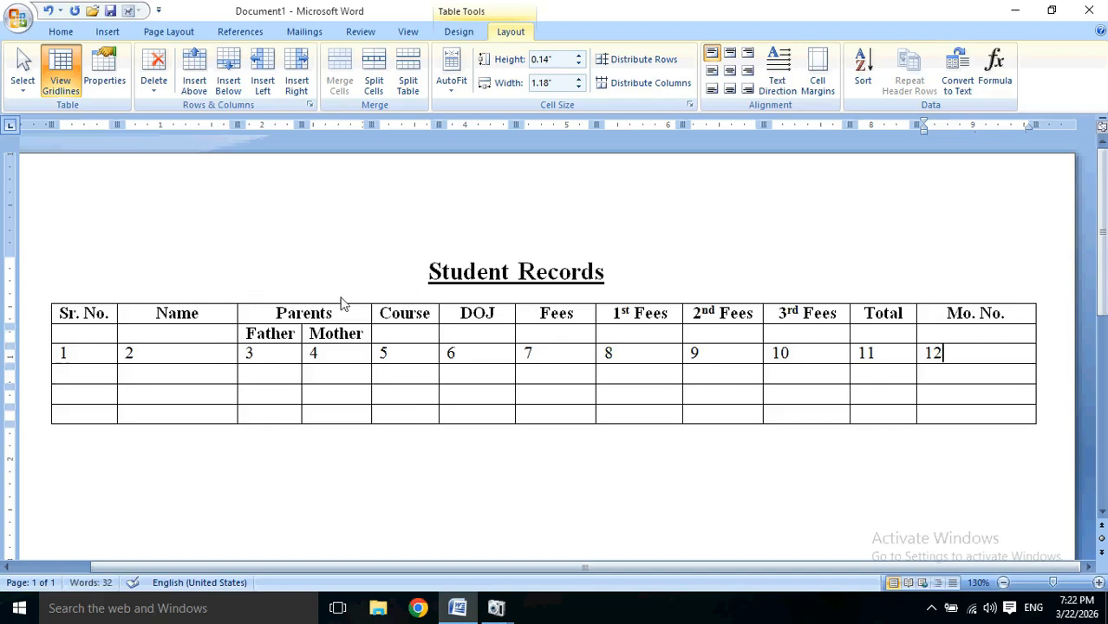
- Make the row of column numbers 1 to 12 bold and centre it
left_click_drag(936, 360, 93, 362)
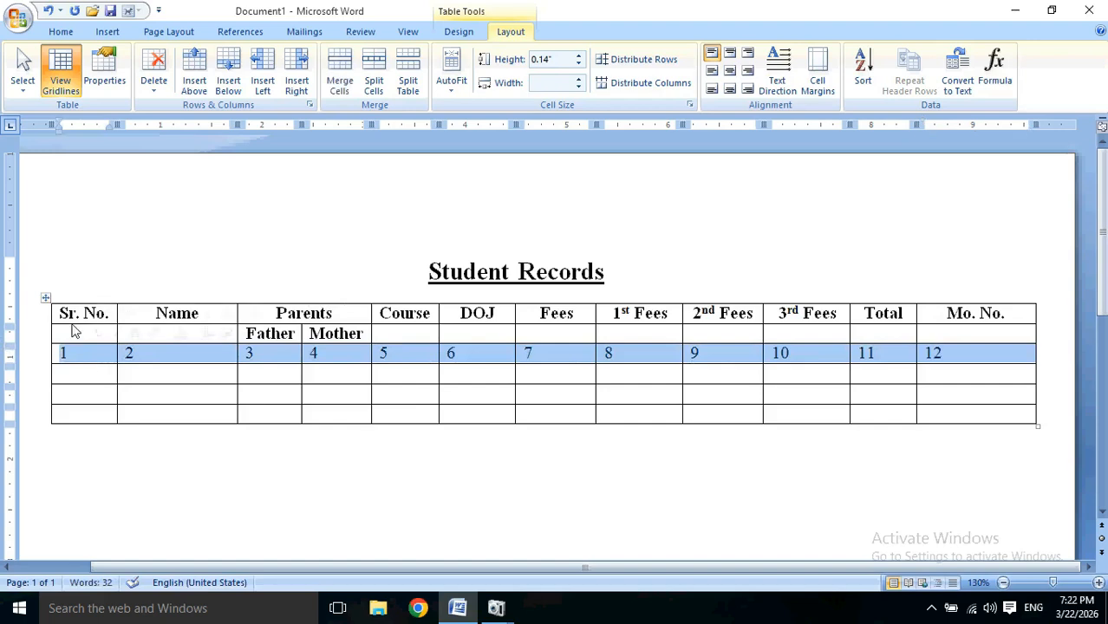
left_click(60, 31)
left_click(140, 82)
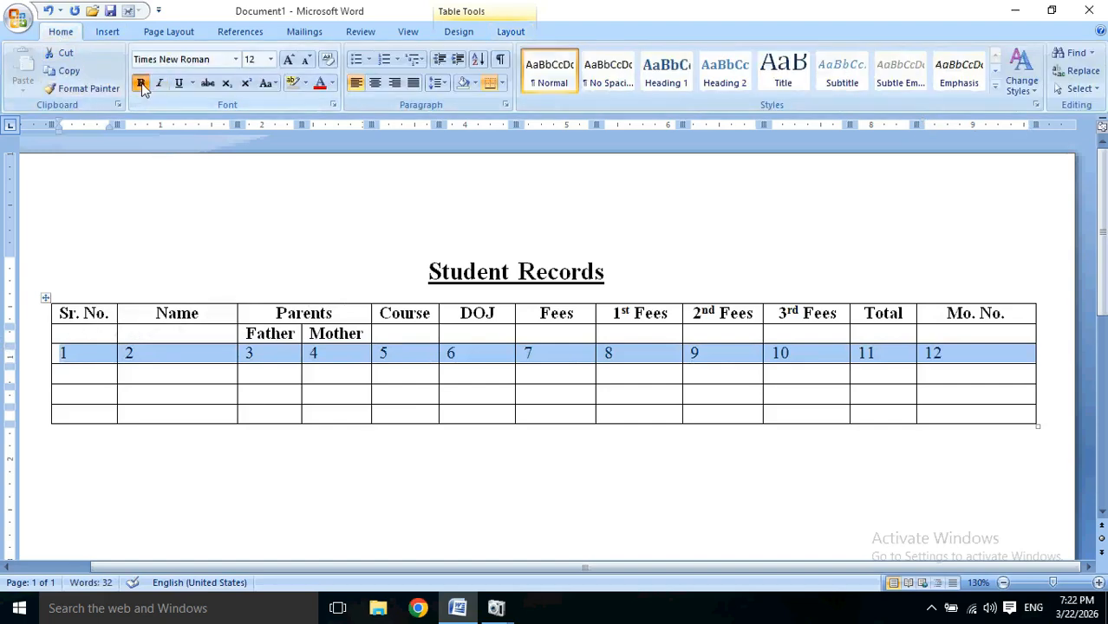
left_click(375, 83)
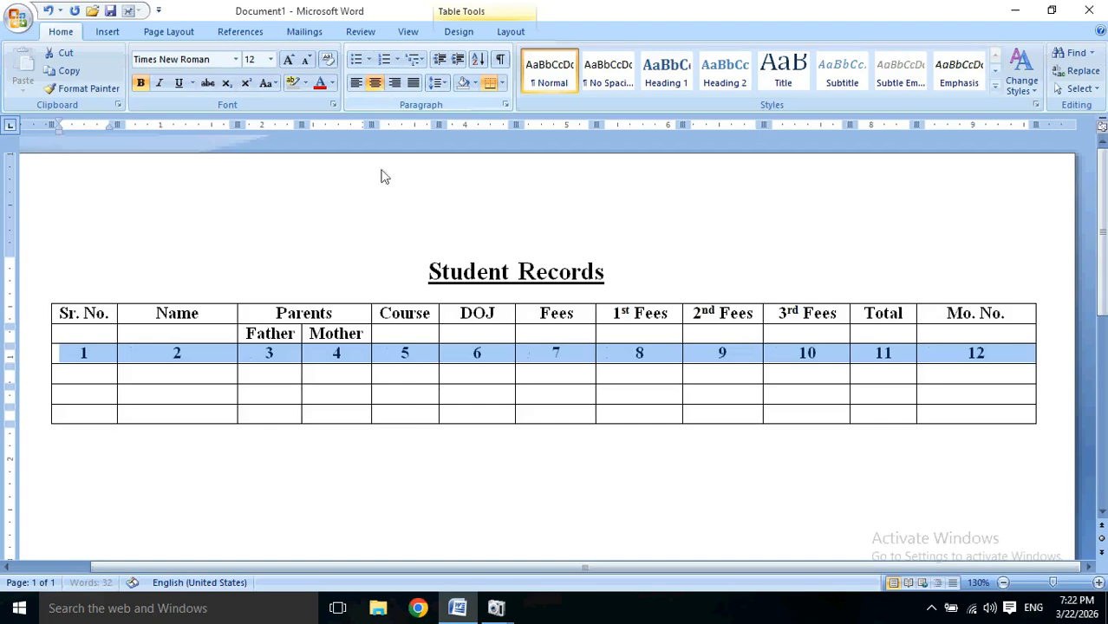
left_click(305, 358)
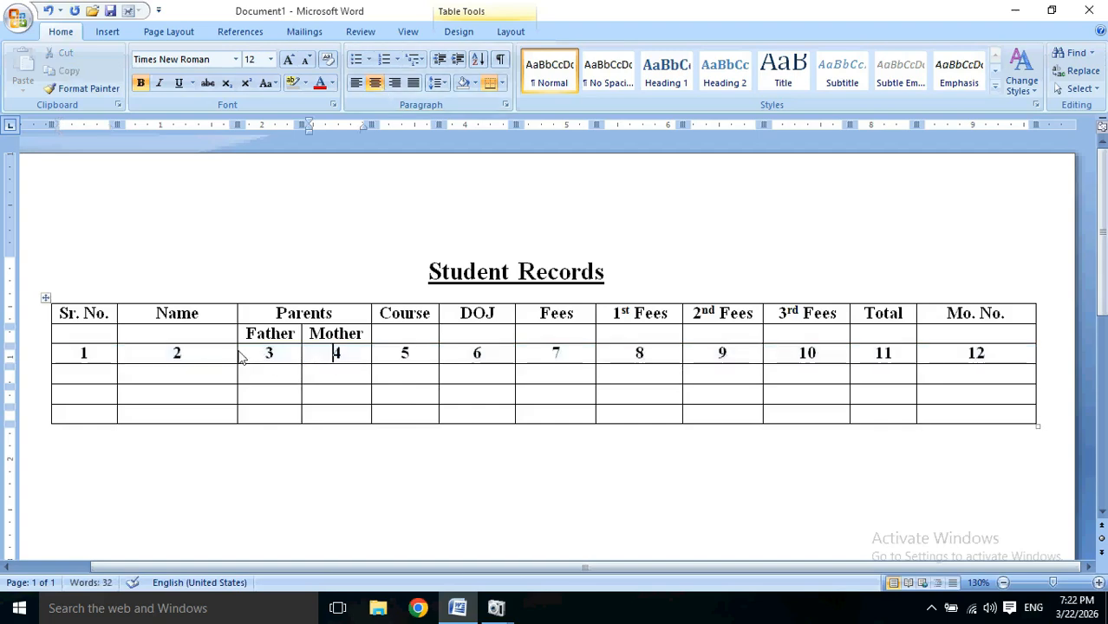
- Merge the Sr. No. and Name header cells each with the blank cell directly below
left_click_drag(80, 323, 82, 338)
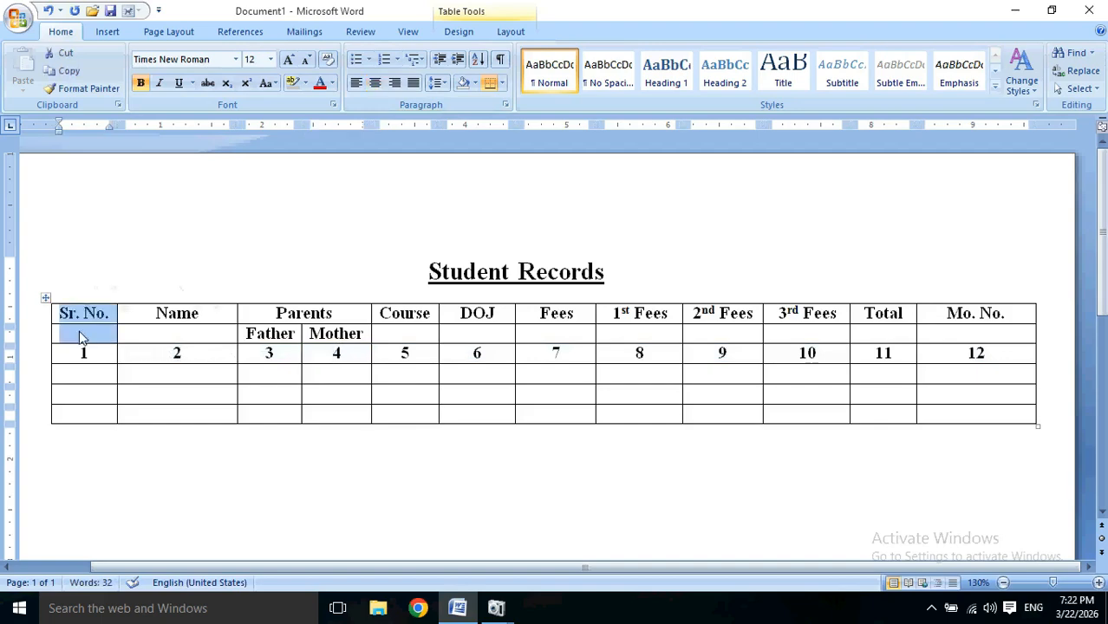
left_click(510, 38)
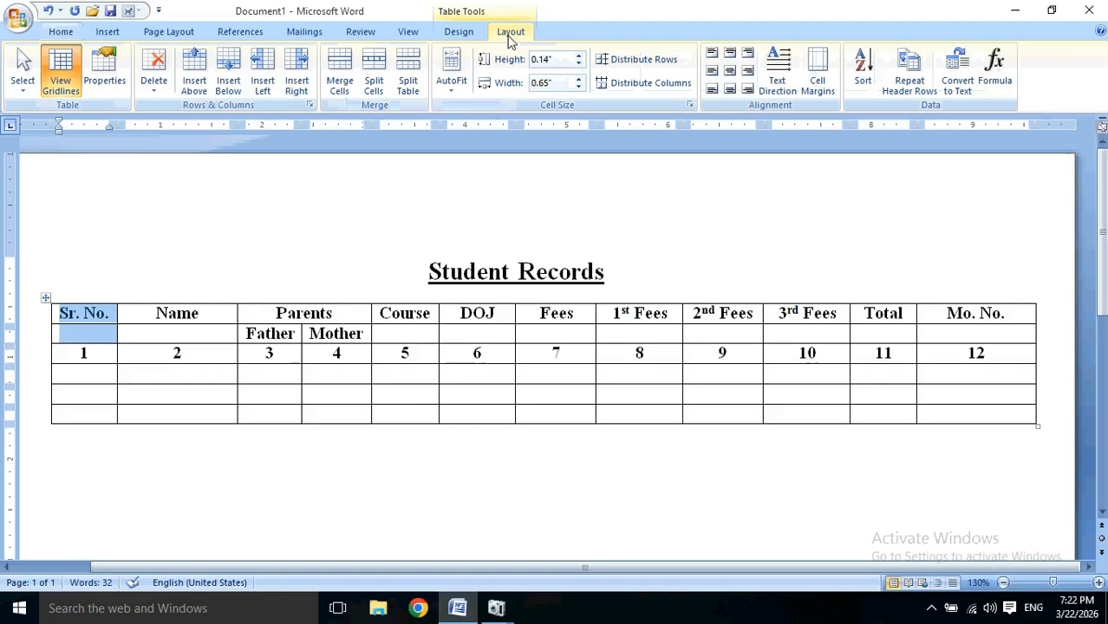
left_click(338, 76)
left_click_drag(151, 325, 184, 314)
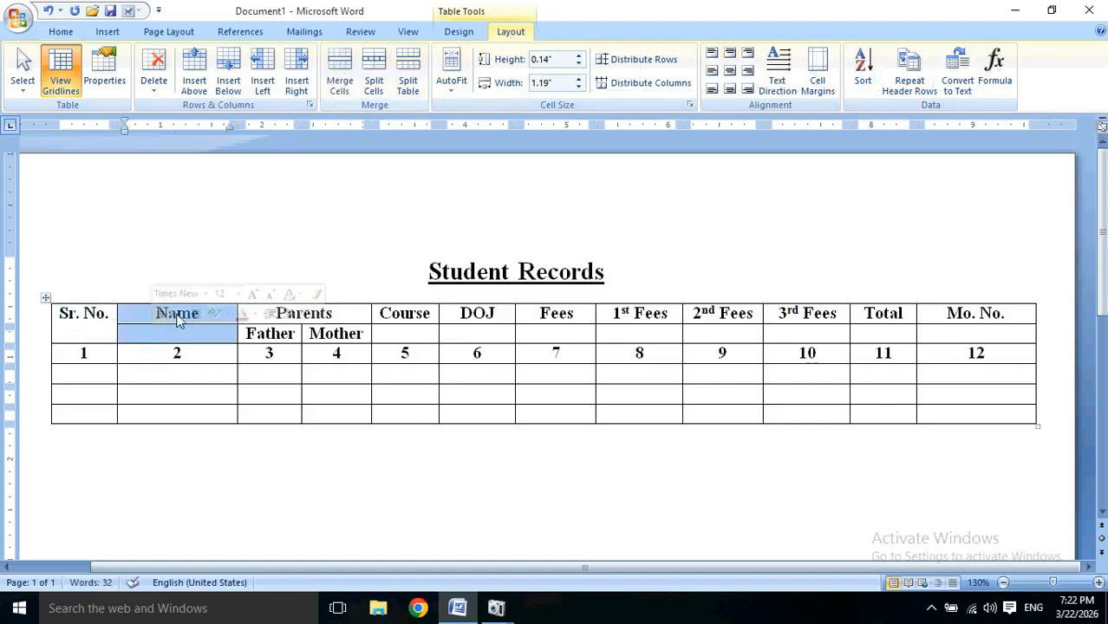
left_click(339, 76)
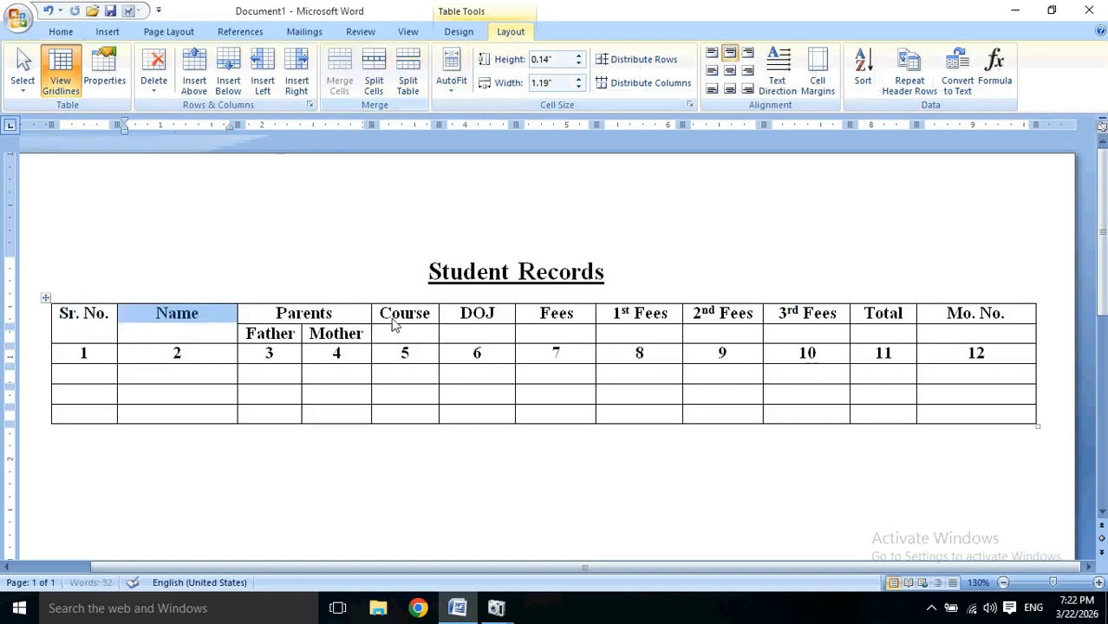
- Merge the Course, DOJ and Fees header cells each with the blank cell directly below
left_click_drag(386, 319, 395, 338)
left_click(340, 68)
left_click_drag(473, 312, 476, 324)
left_click(345, 80)
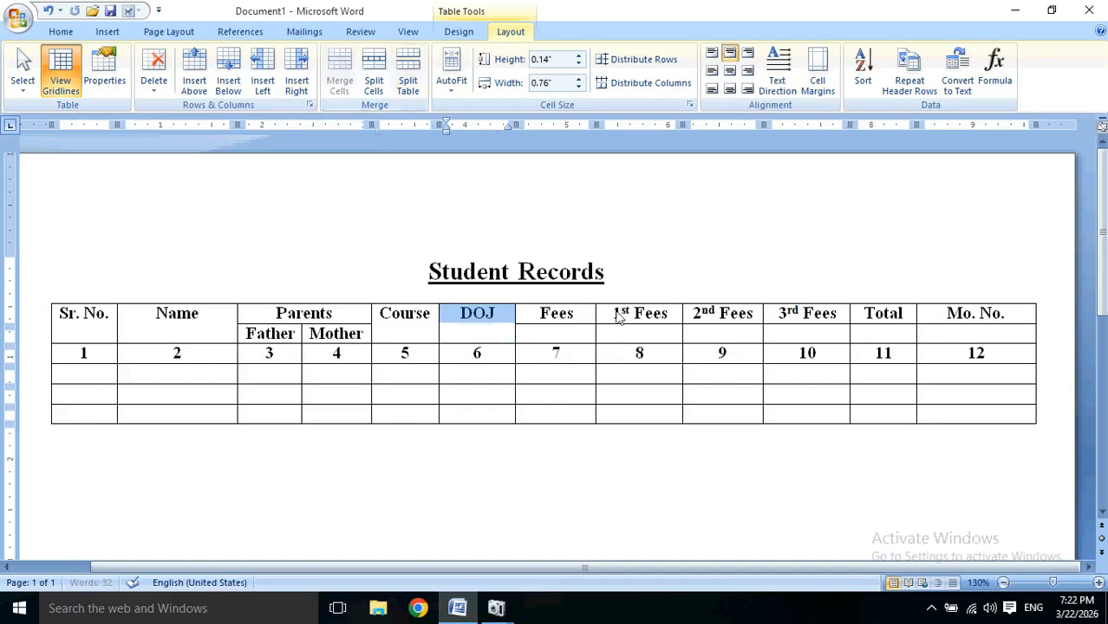
left_click_drag(571, 314, 572, 333)
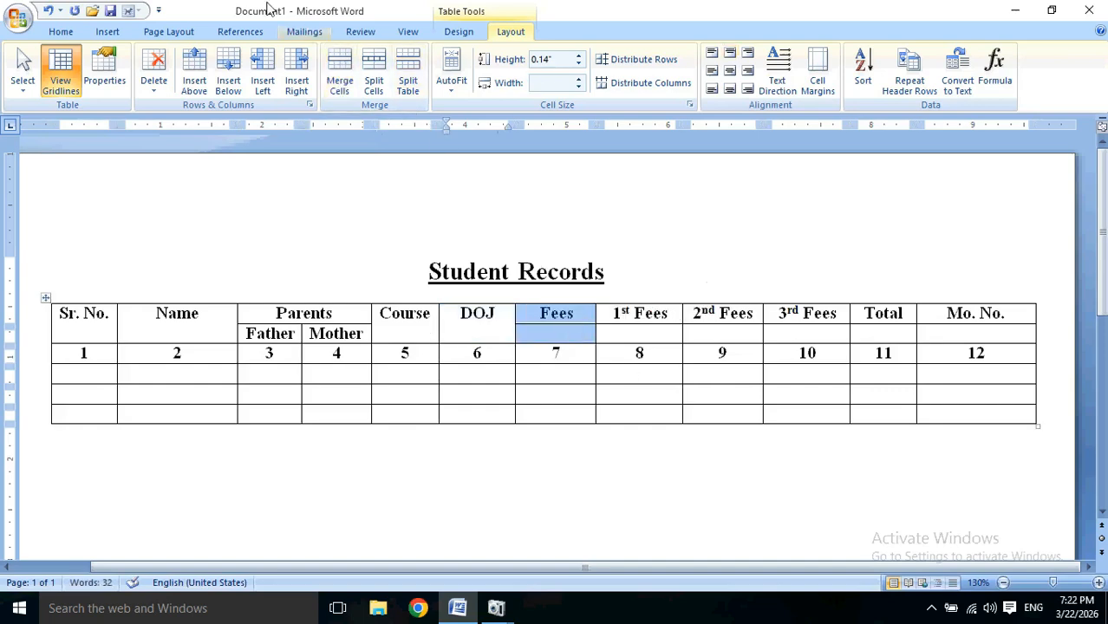
left_click(340, 71)
left_click_drag(672, 311, 659, 339)
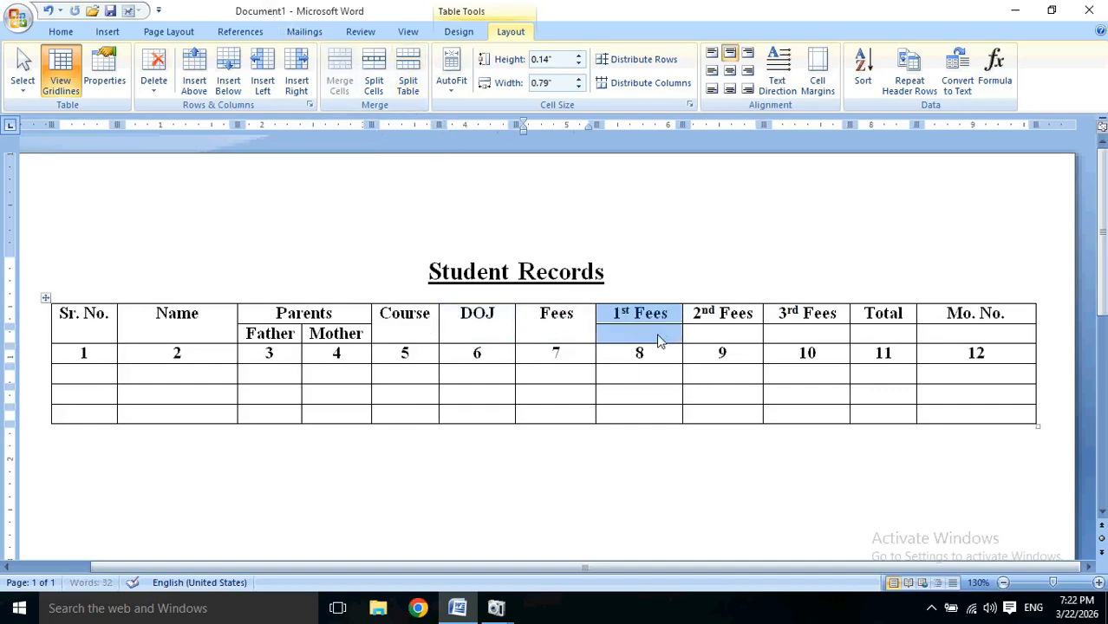
left_click(295, 75)
key("ctrl+z")
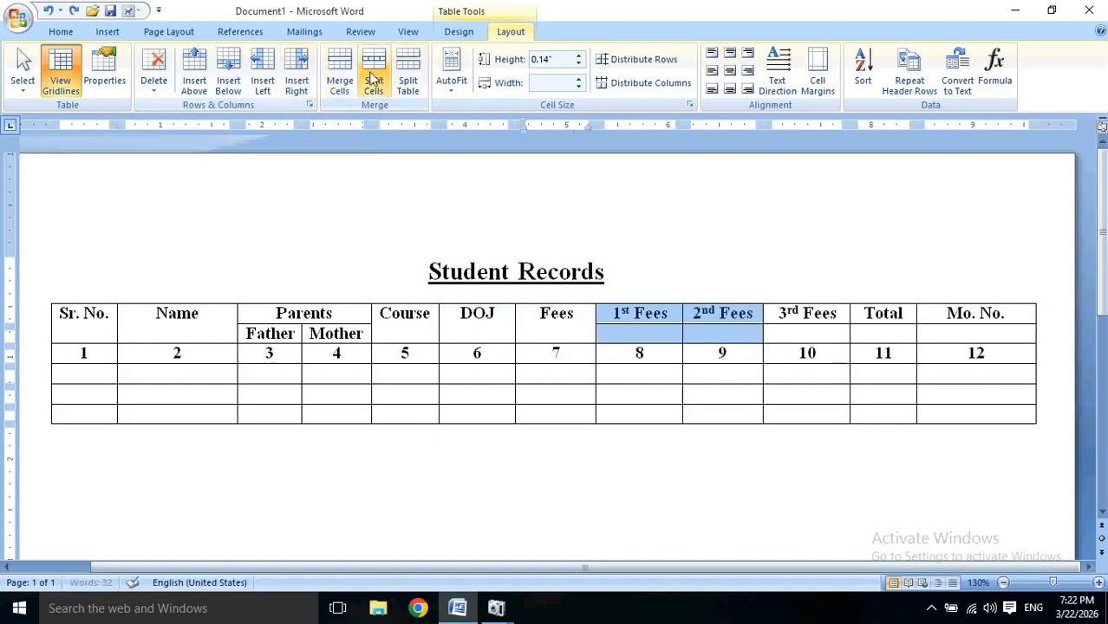
left_click(719, 370)
- Merge the 1st Fees, 2nd Fees and 3rd Fees header cells each with the blank cell directly below
left_click_drag(656, 313, 655, 336)
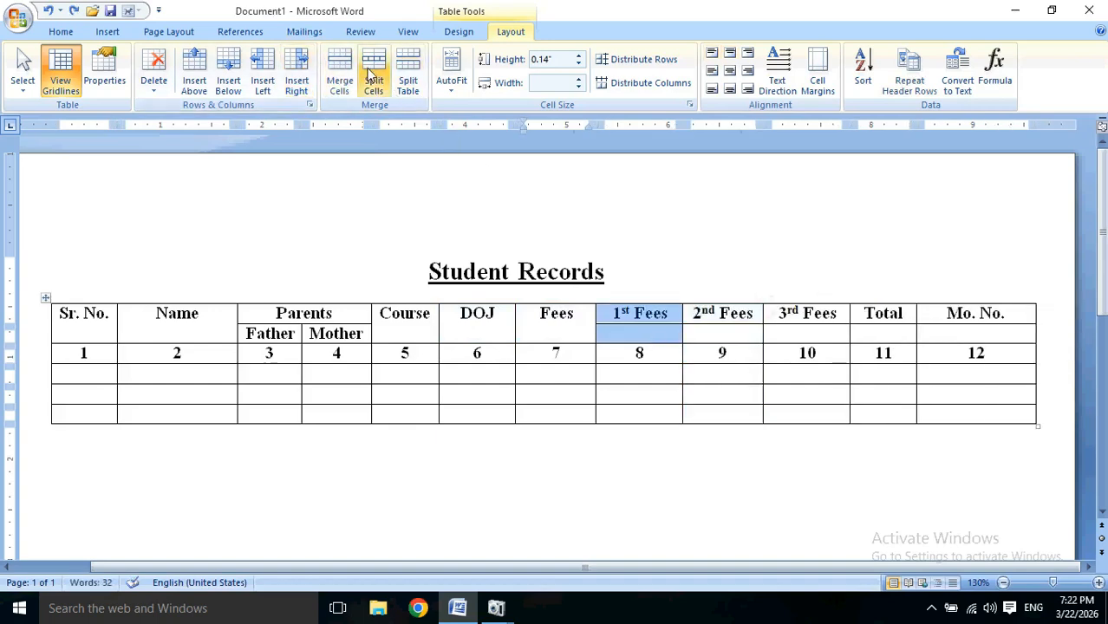
left_click(340, 73)
left_click_drag(720, 314, 718, 340)
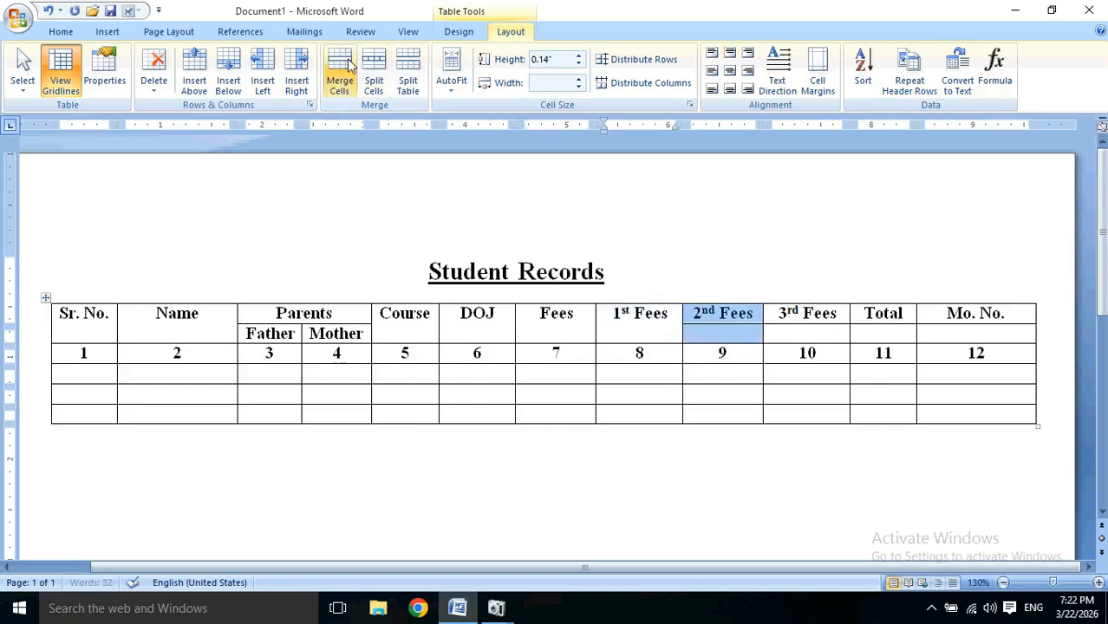
left_click(340, 73)
left_click_drag(815, 323, 812, 333)
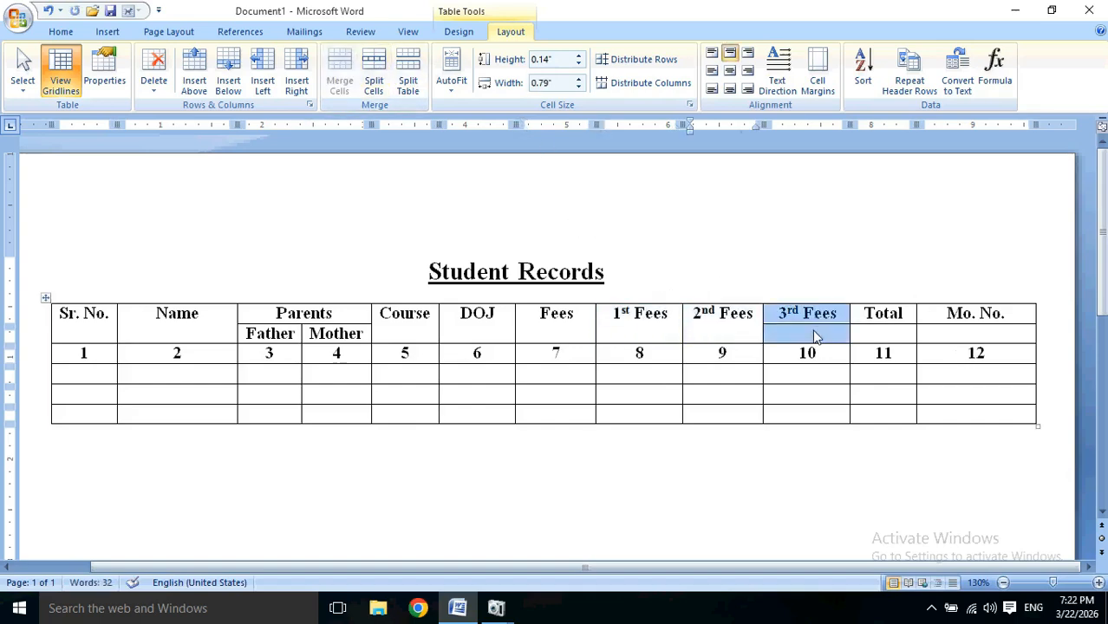
left_click(340, 74)
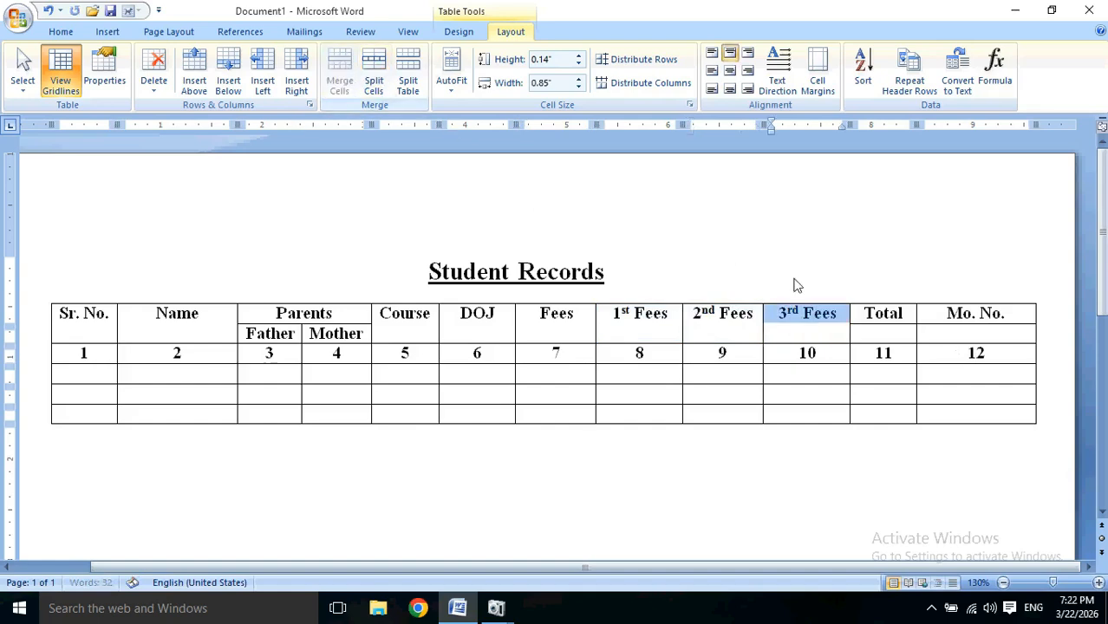
- Merge the Total and Mo. No. header cells each with the blank cell directly below
left_click_drag(884, 314, 891, 333)
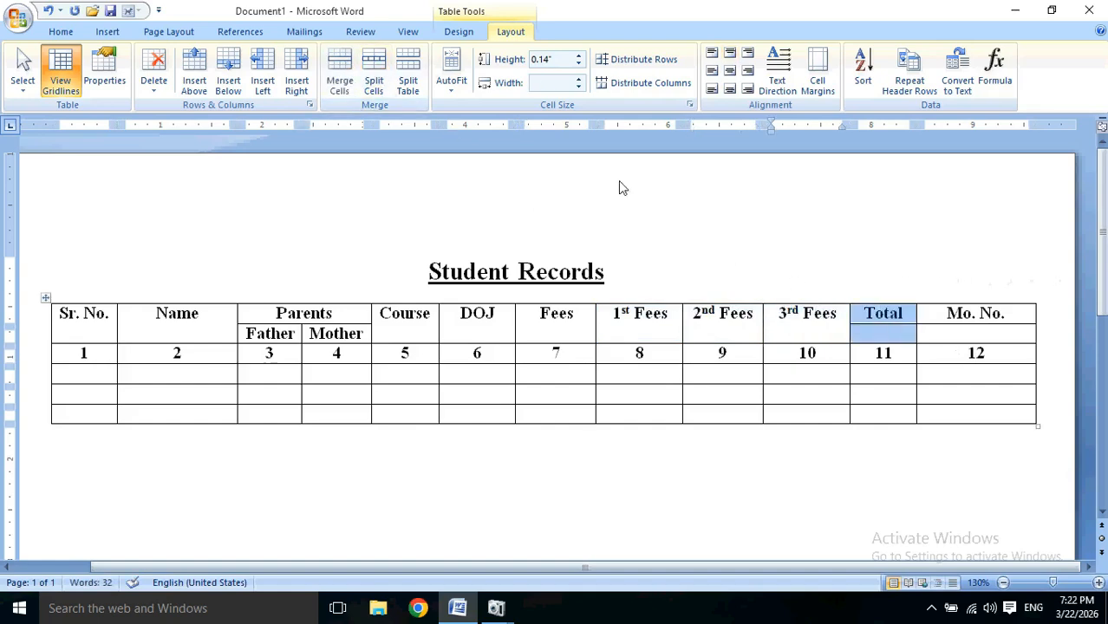
left_click(350, 65)
left_click_drag(988, 314, 995, 333)
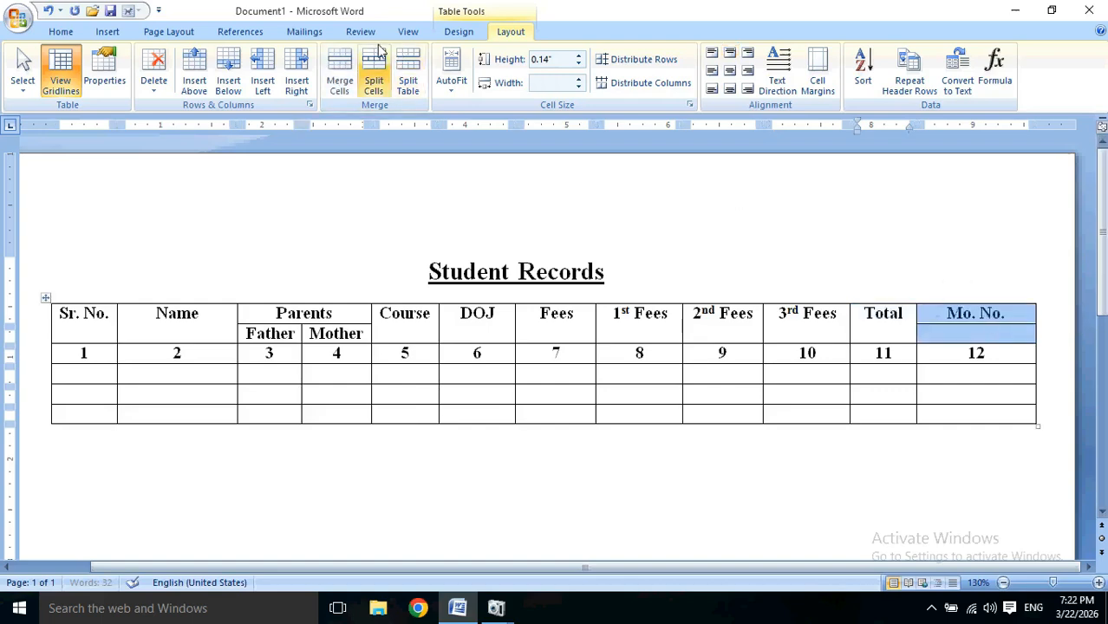
left_click(340, 73)
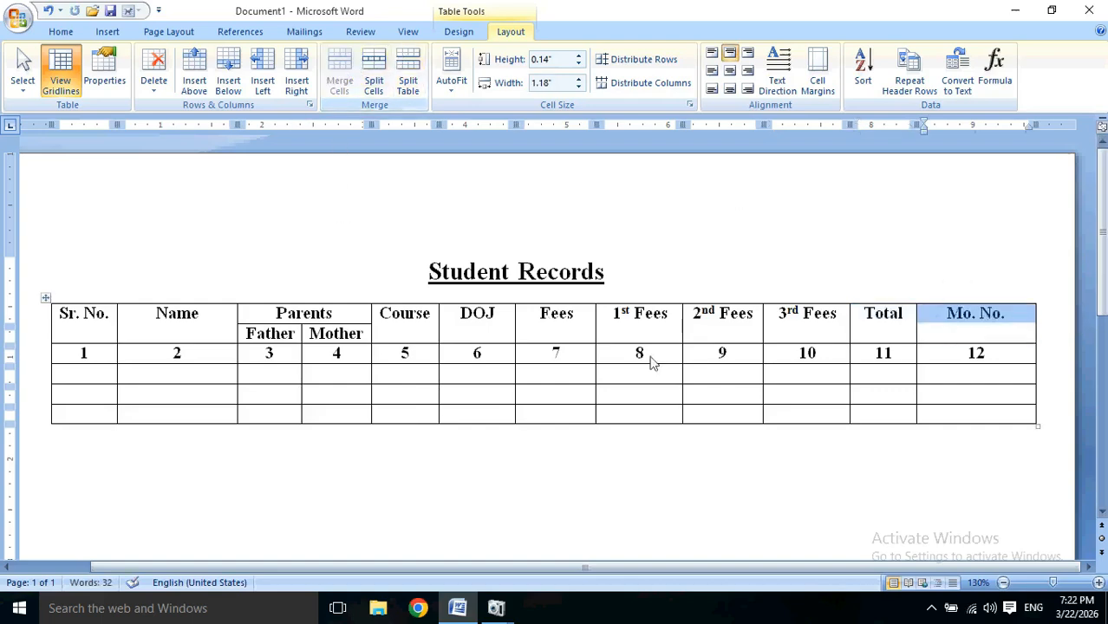
left_click(768, 338)
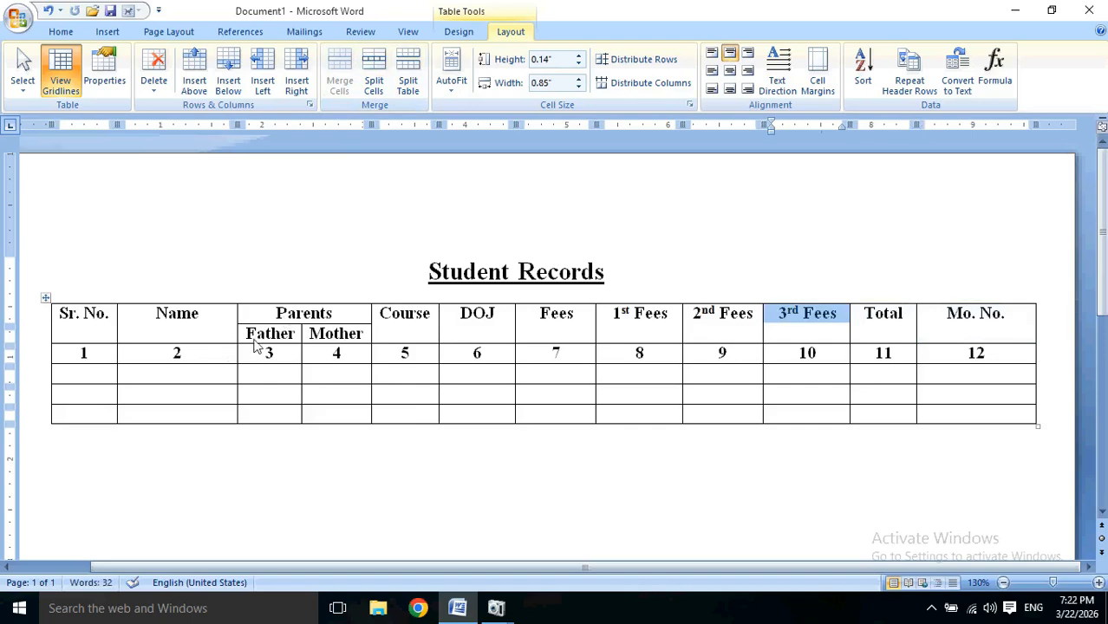
- Narrow the 3rd Fees and Total columns, and widen the Father and Mother columns under Parents
left_click(313, 337)
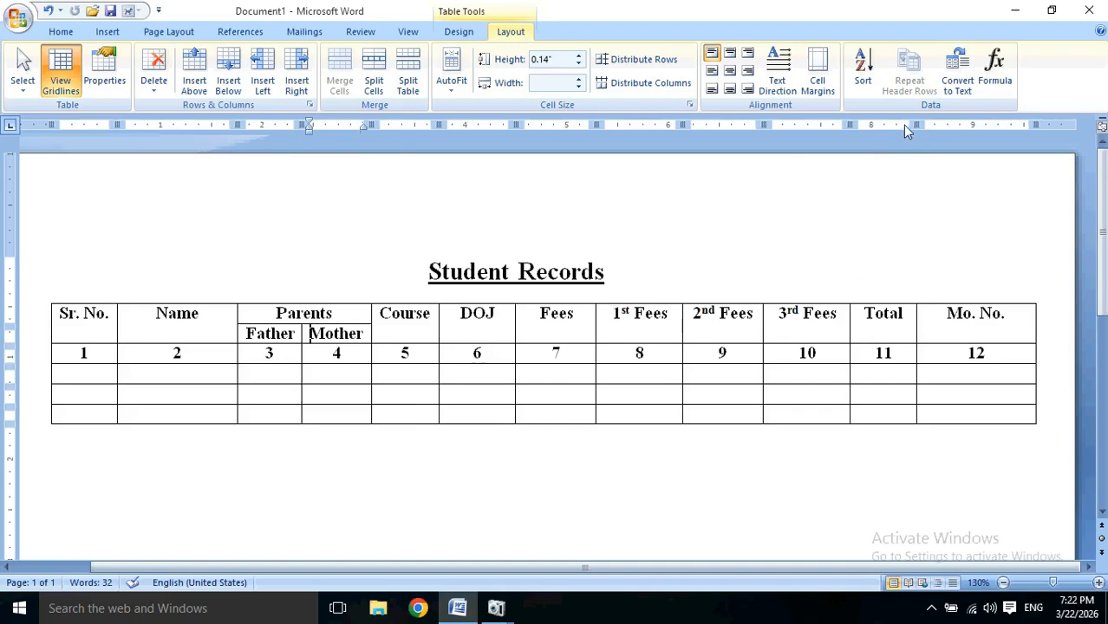
left_click_drag(915, 125, 833, 122)
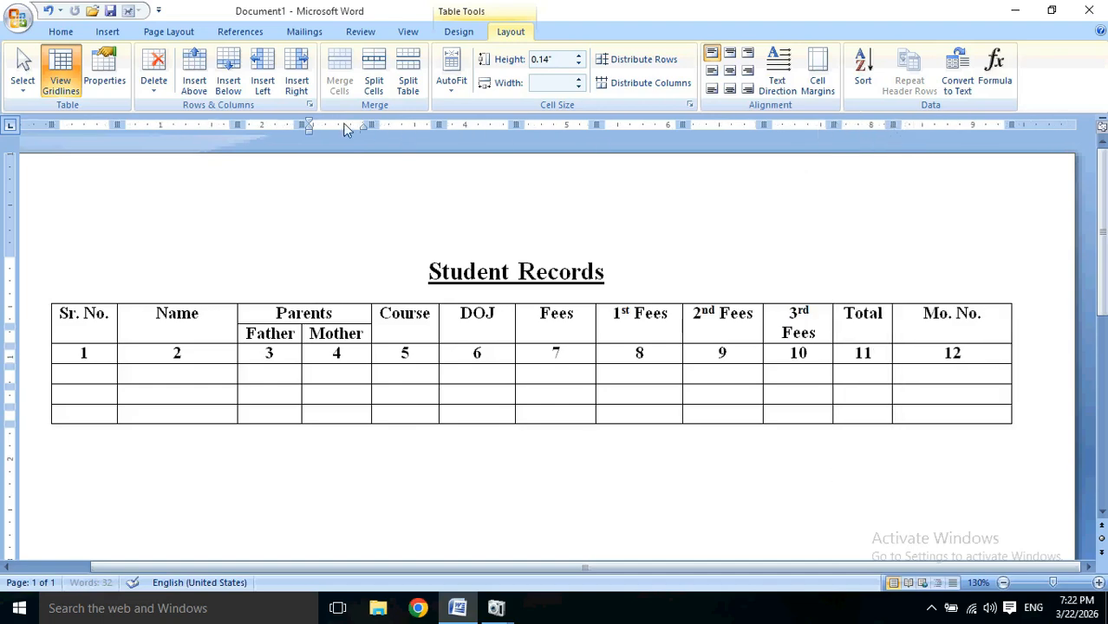
left_click_drag(309, 125, 400, 121)
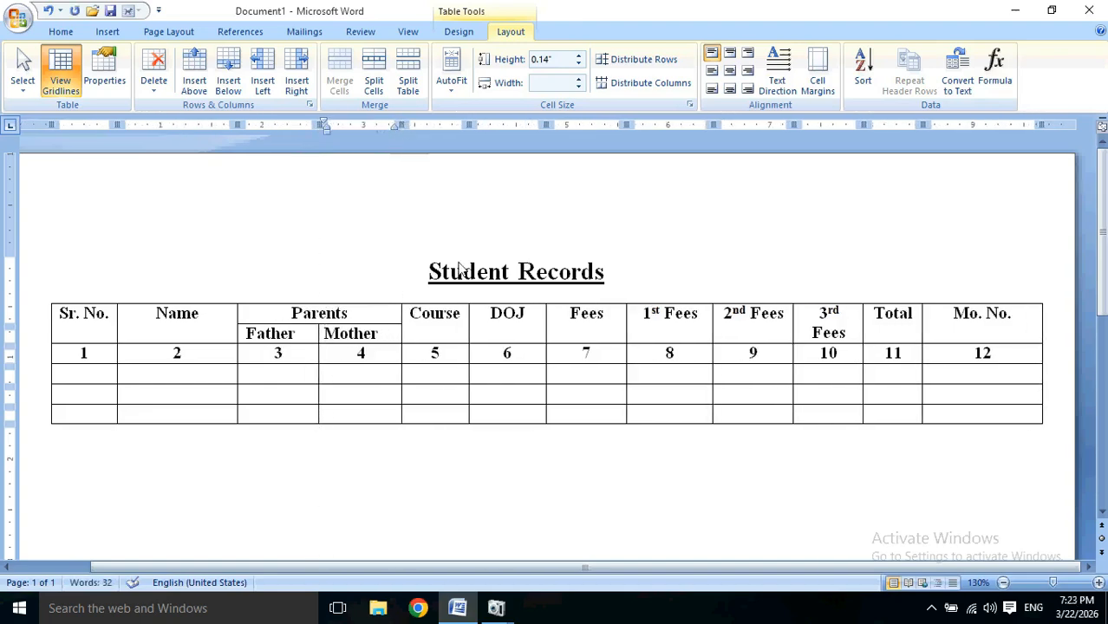
left_click(384, 363)
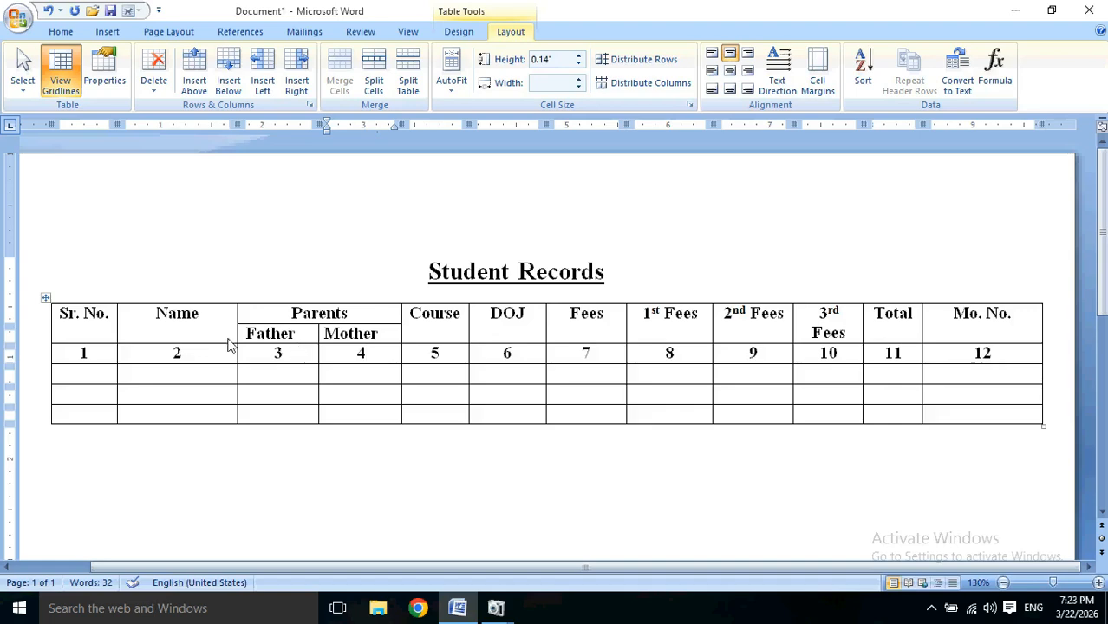
left_click(199, 335)
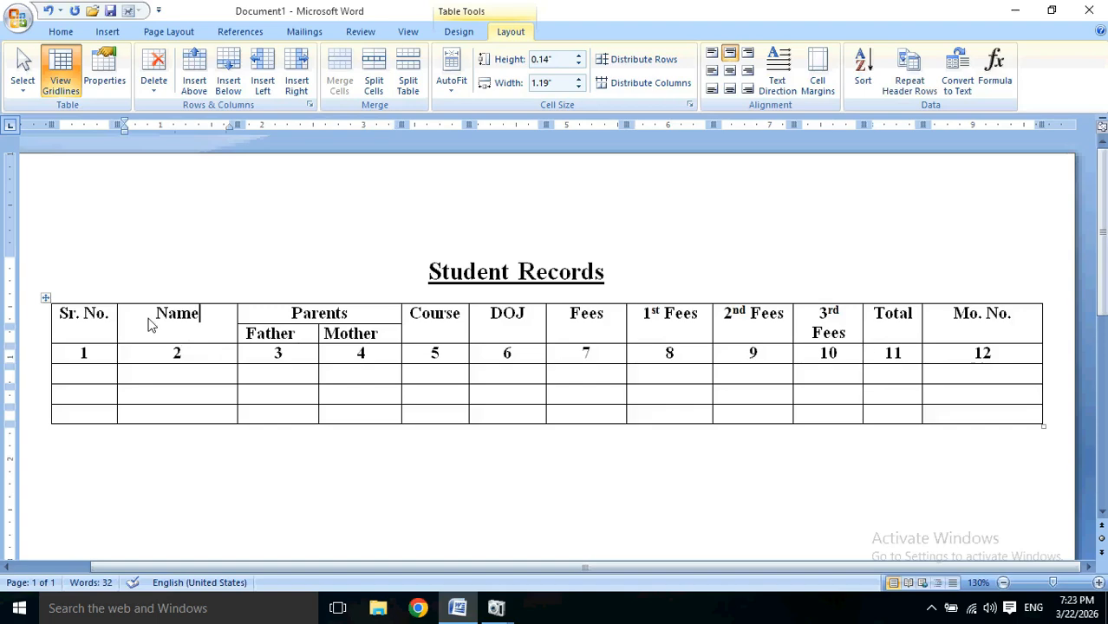
- Try the built-in table style with a green header on the student table, followed by its red-header counterpart
left_click(354, 356)
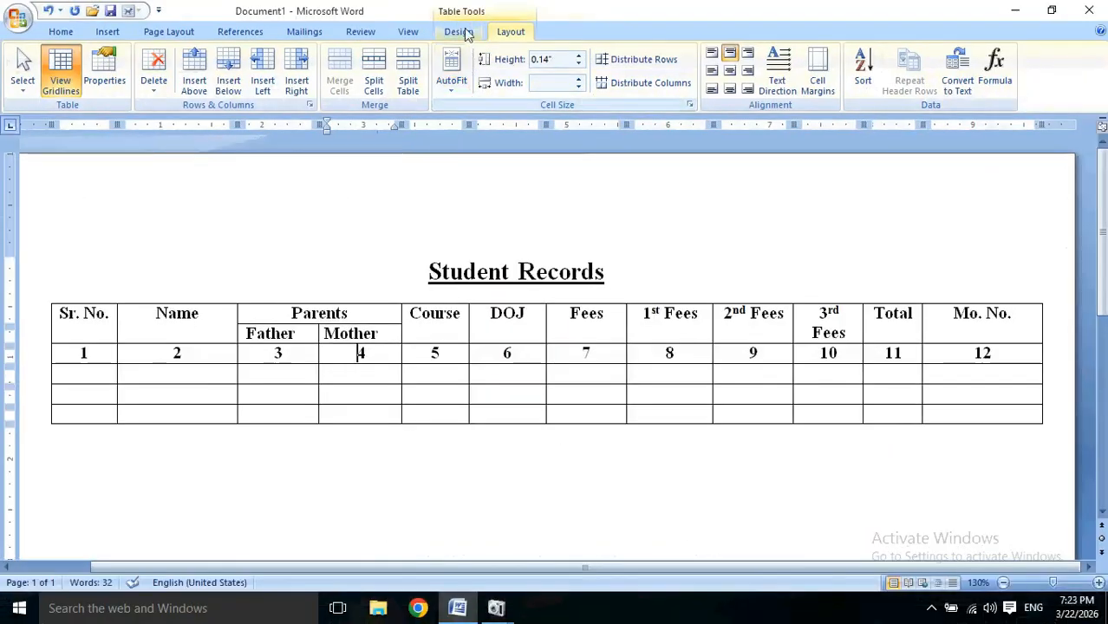
left_click(452, 59)
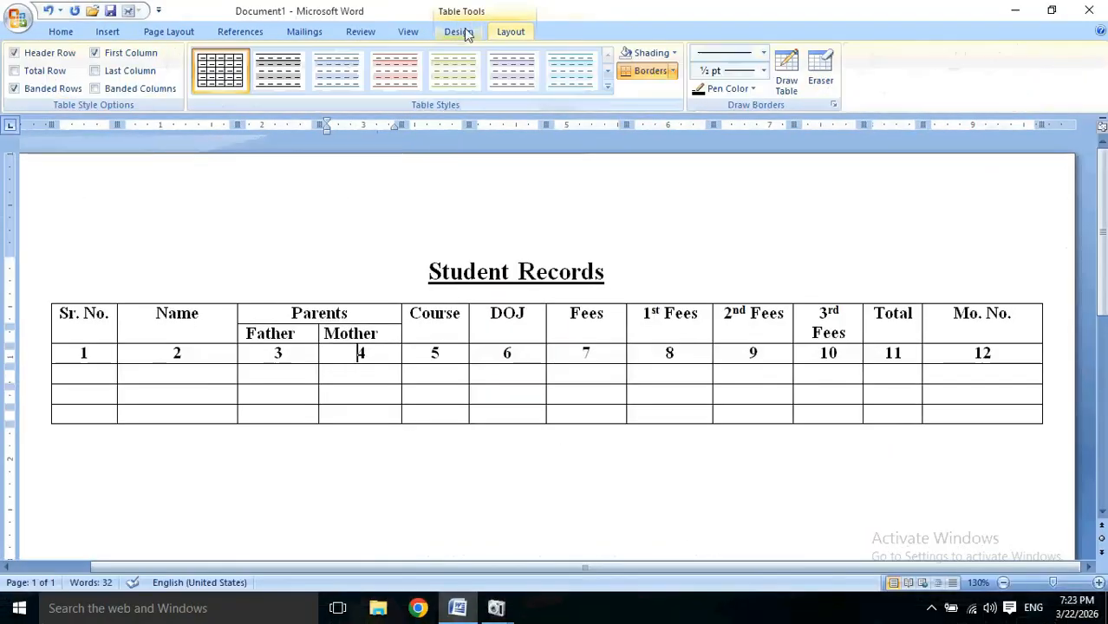
left_click(607, 87)
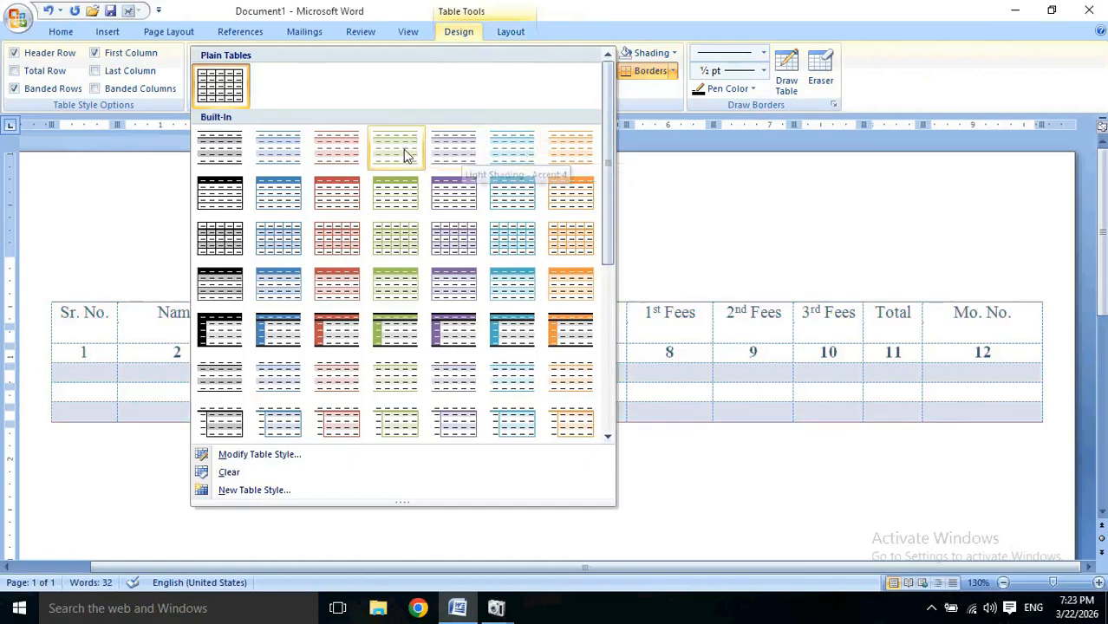
left_click(396, 194)
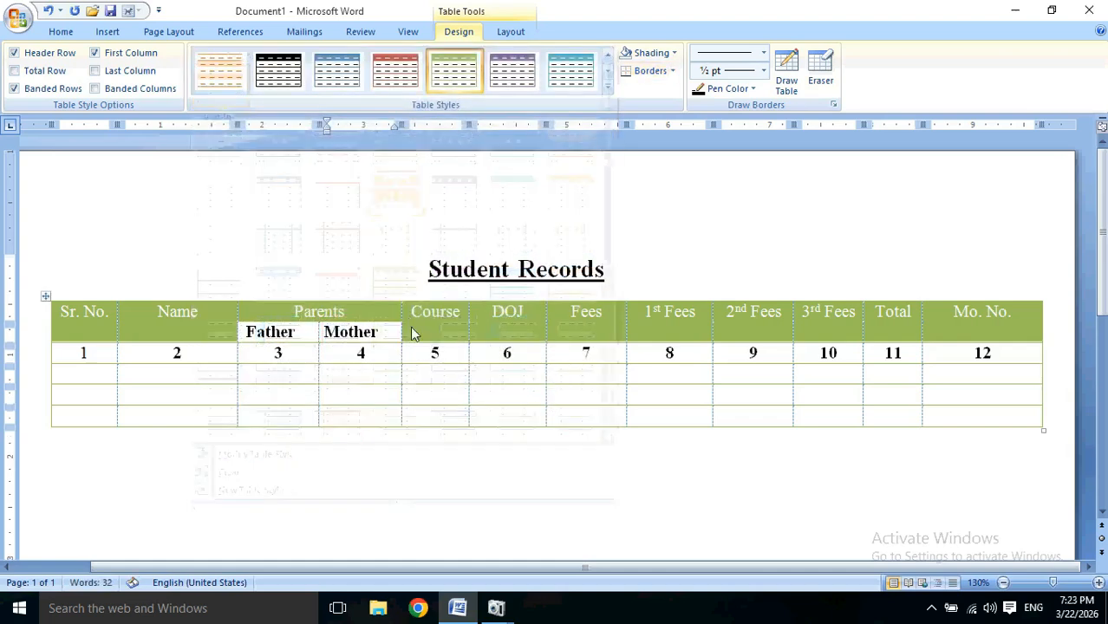
left_click(436, 347)
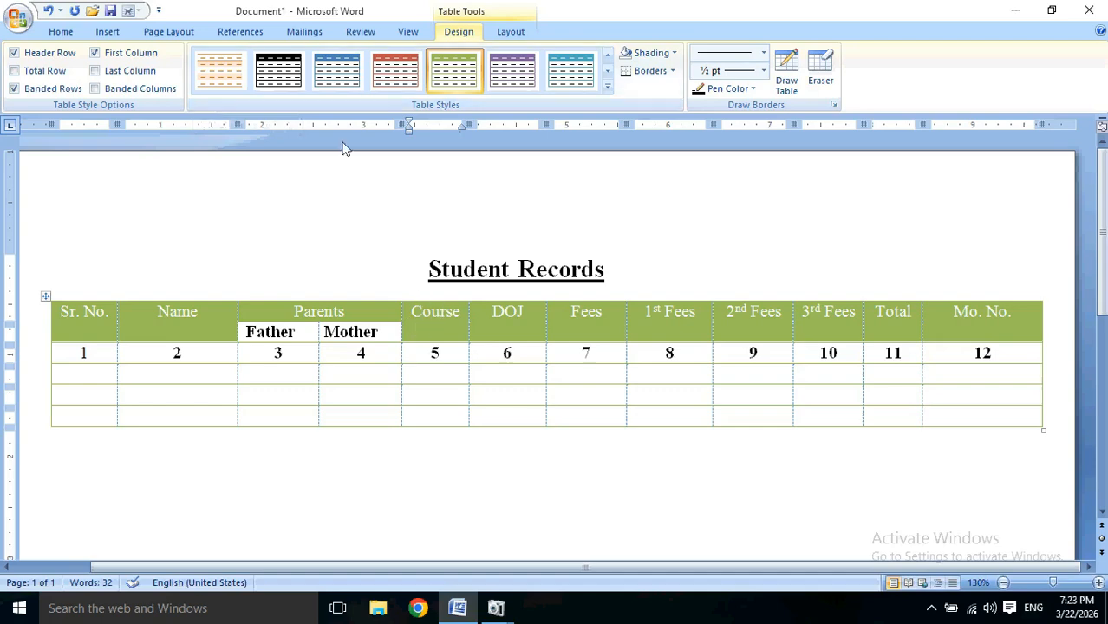
left_click(412, 83)
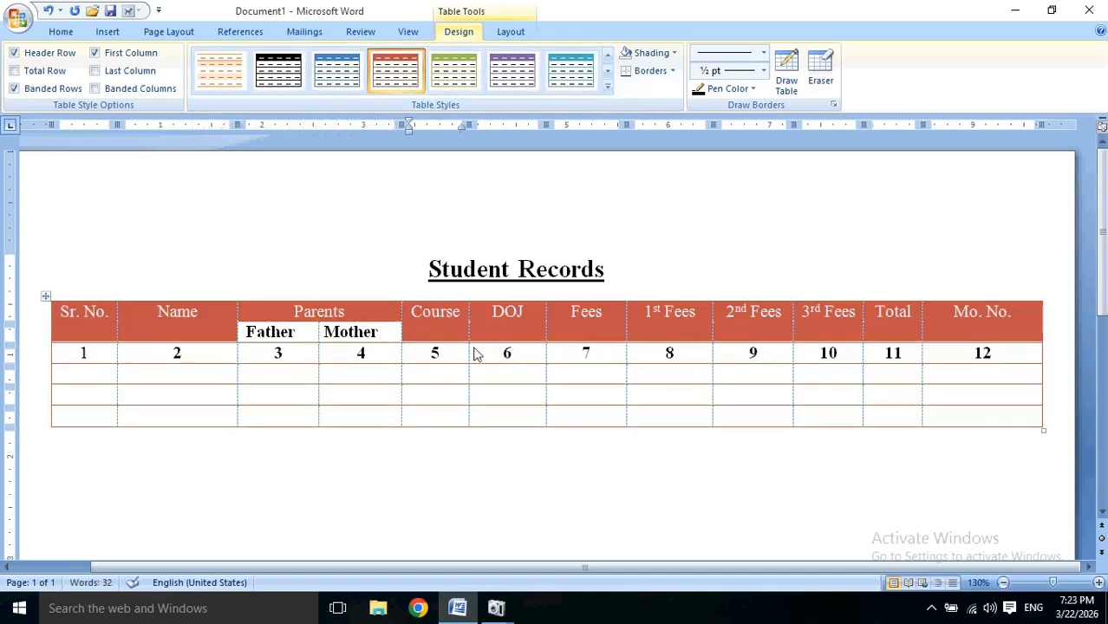
- Try a dark red shading on the Name, Parents, Father and Mother header cells
left_click(270, 334)
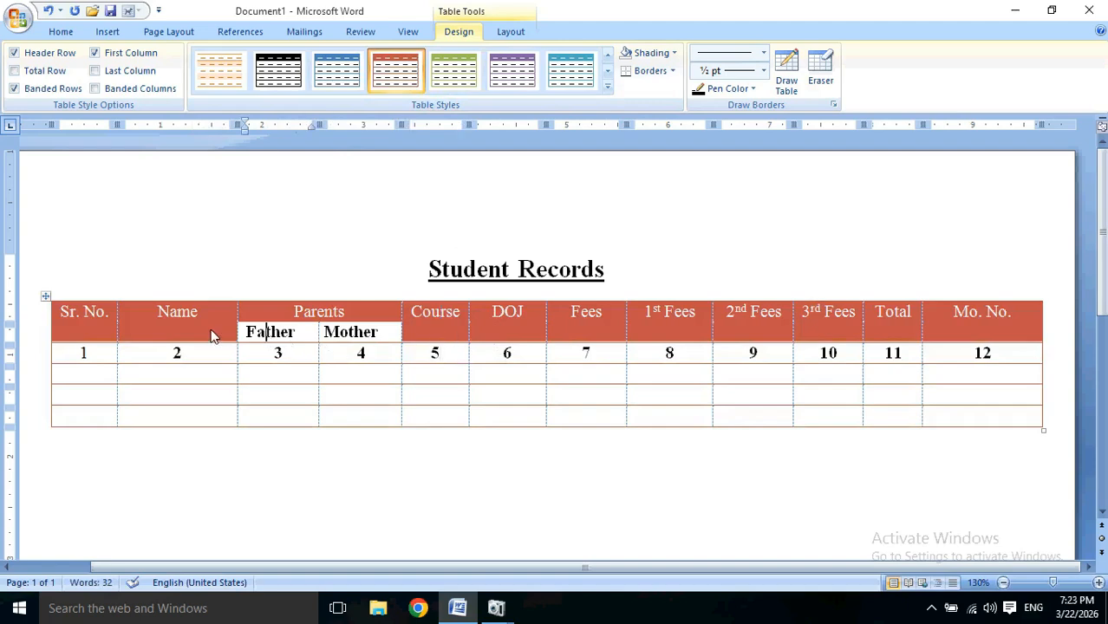
left_click_drag(241, 336, 361, 346)
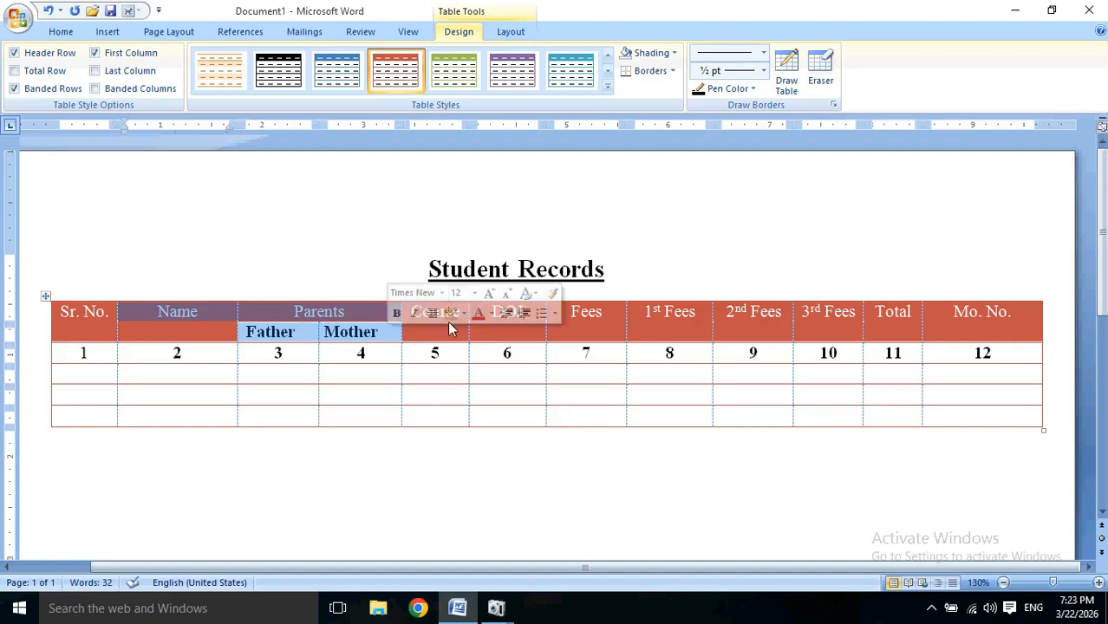
left_click(628, 53)
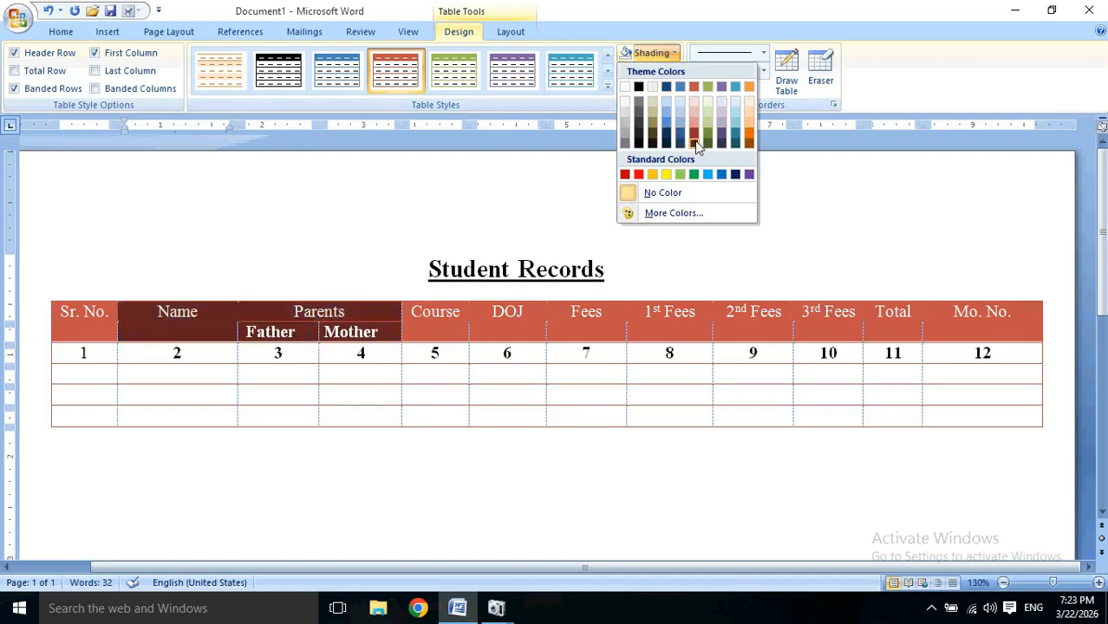
left_click(694, 139)
left_click(542, 300)
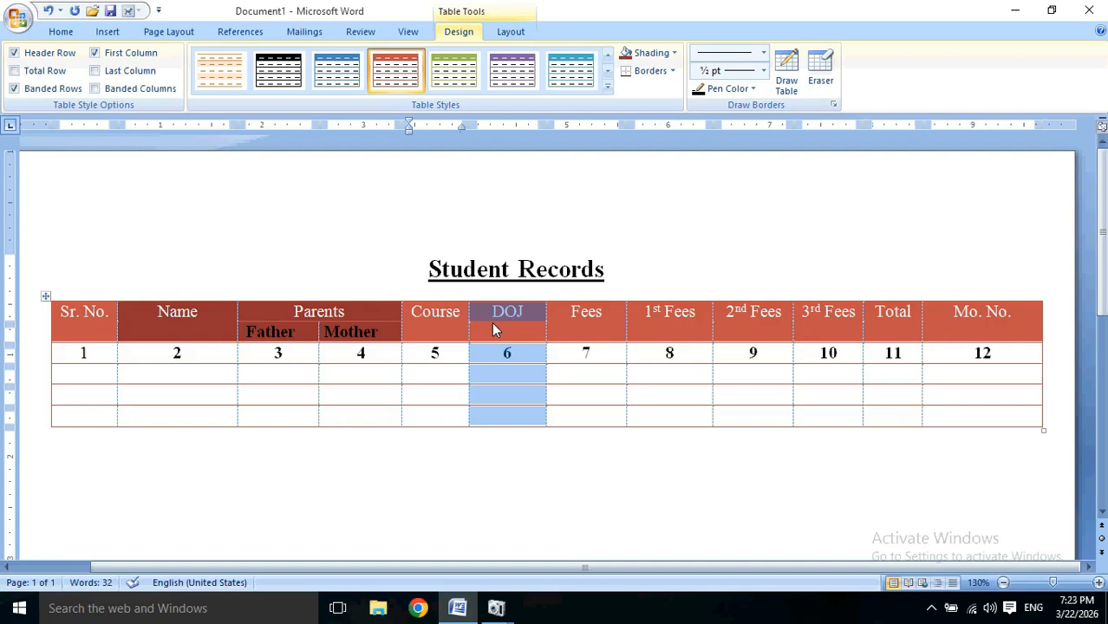
- Undo the header shading and red style, and return the table to the plain black grid style
key("ctrl+z")
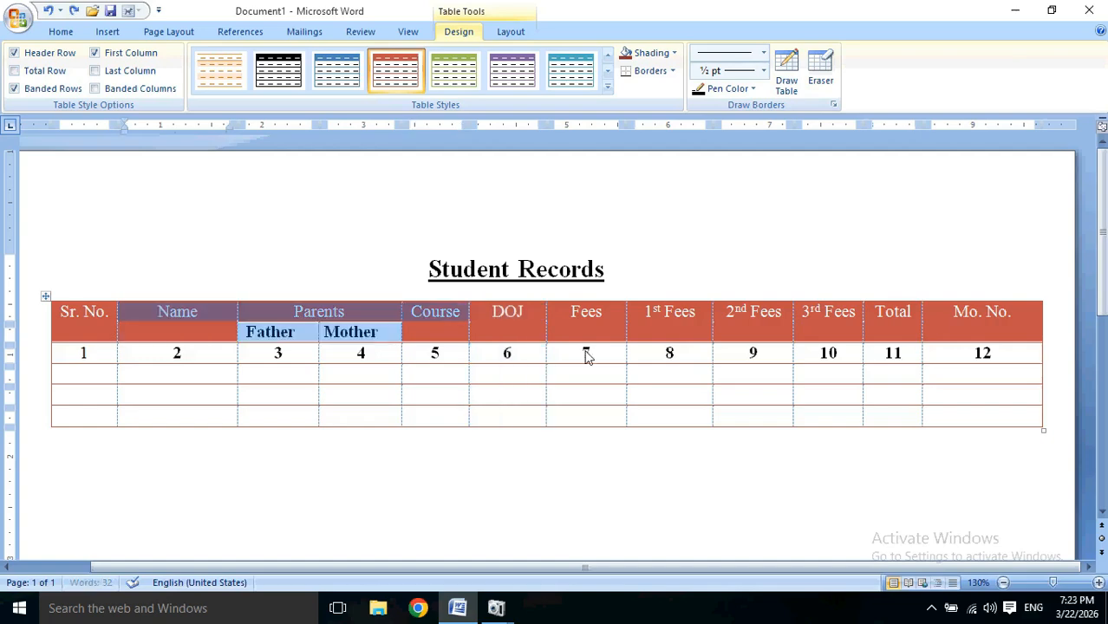
key("ctrl+z")
key("ctrl+z")
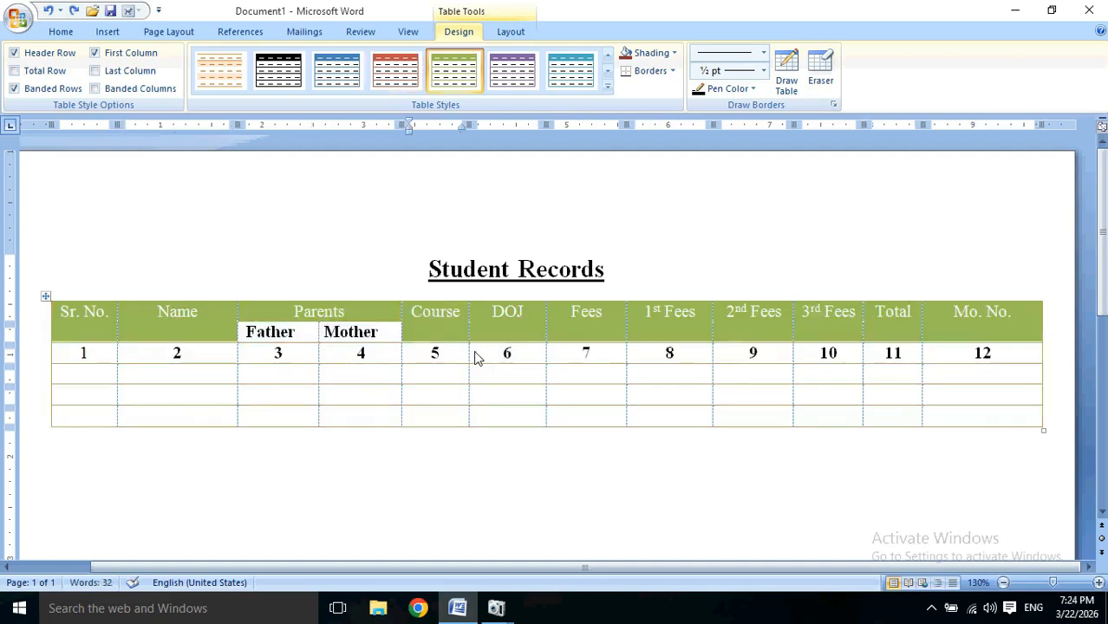
left_click(378, 358)
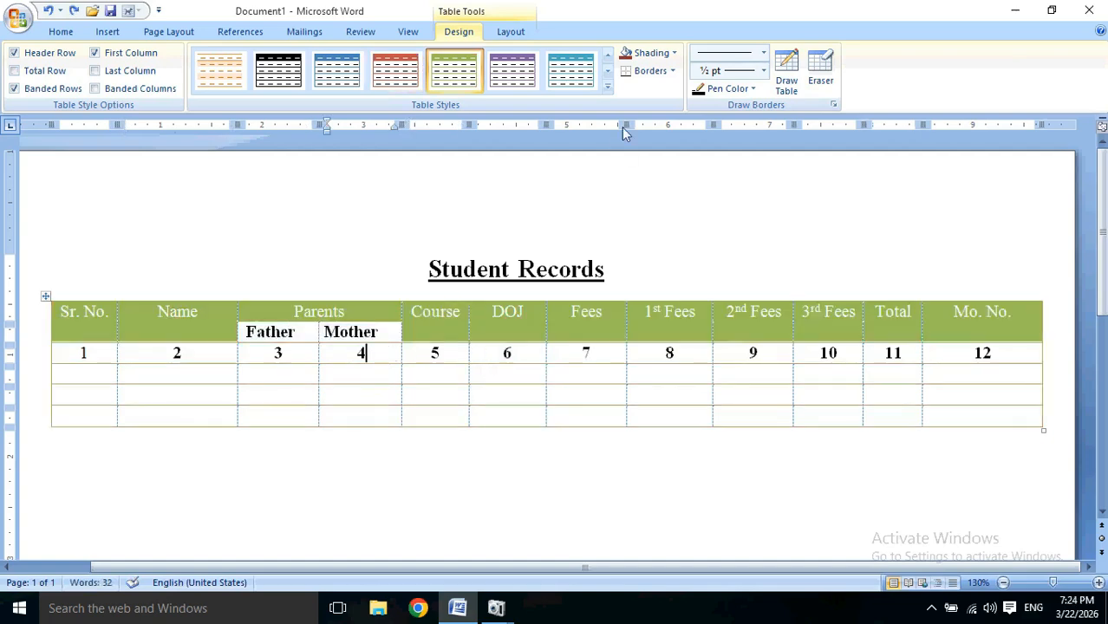
left_click(608, 89)
left_click(221, 83)
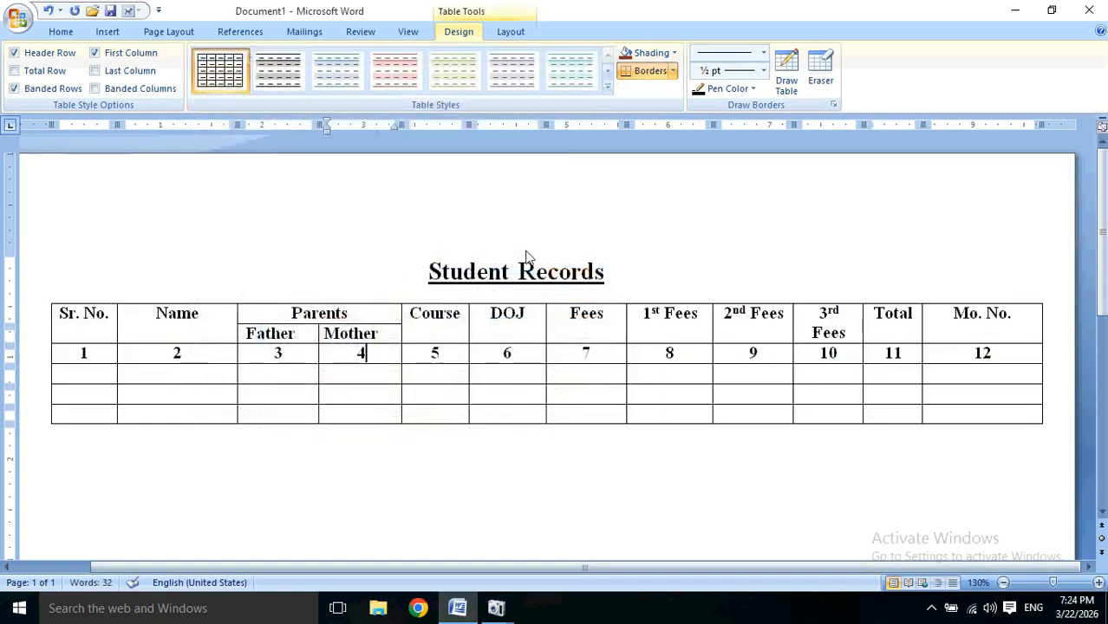
- In the first blank row, enter serial number 1, the student's name, and the father's and mother's names
scroll(552, 265, "down", 1)
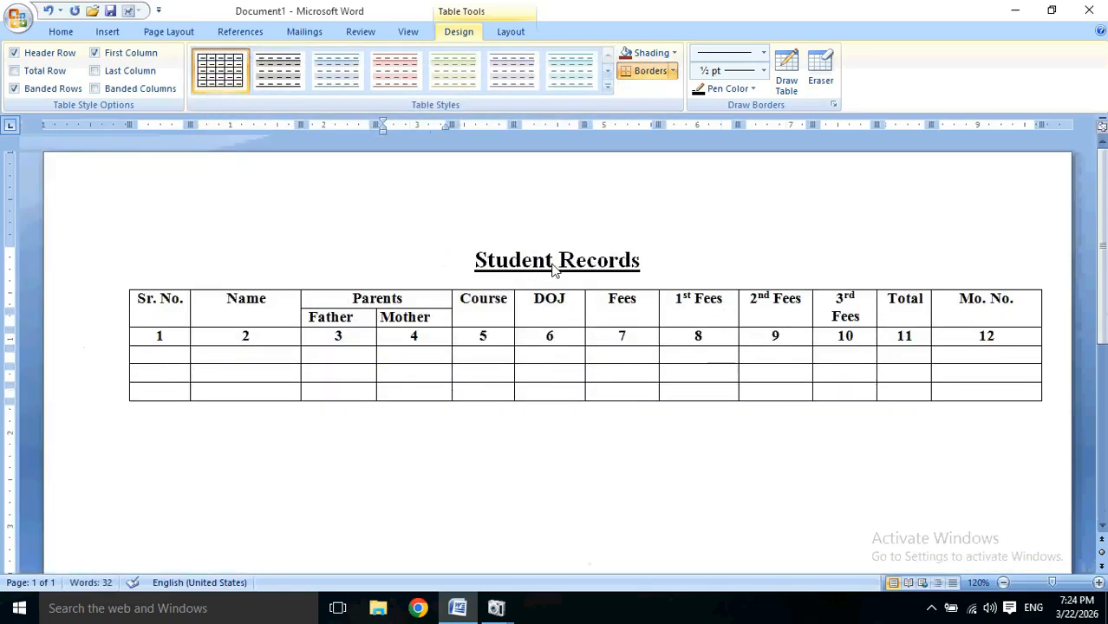
left_click(176, 359)
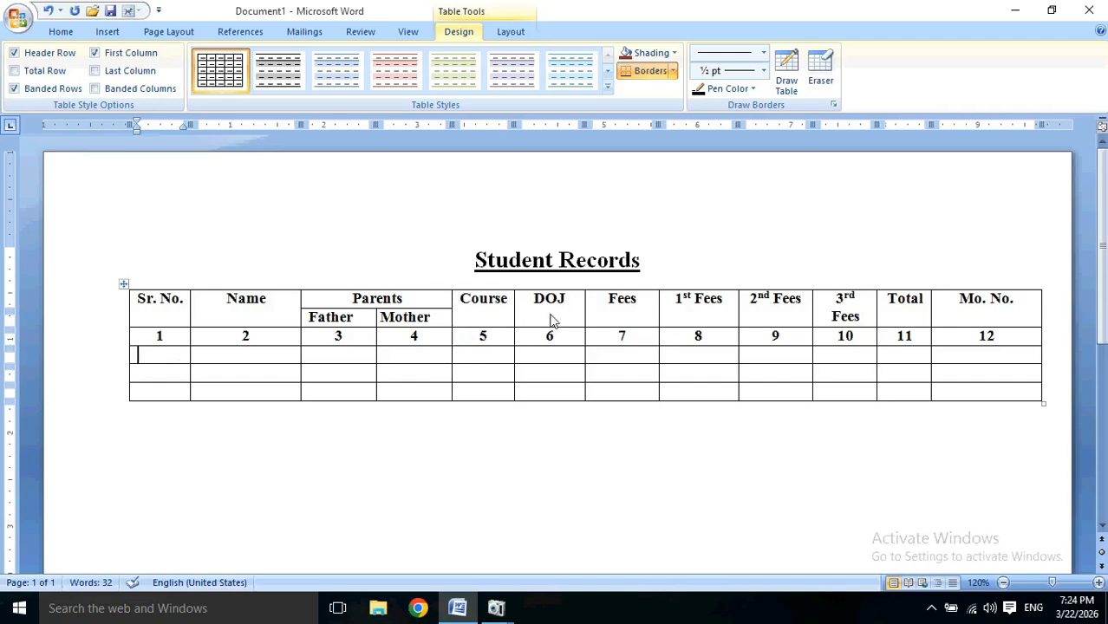
type("1")
key("Tab")
type("Ram")
key("Tab")
type("M")
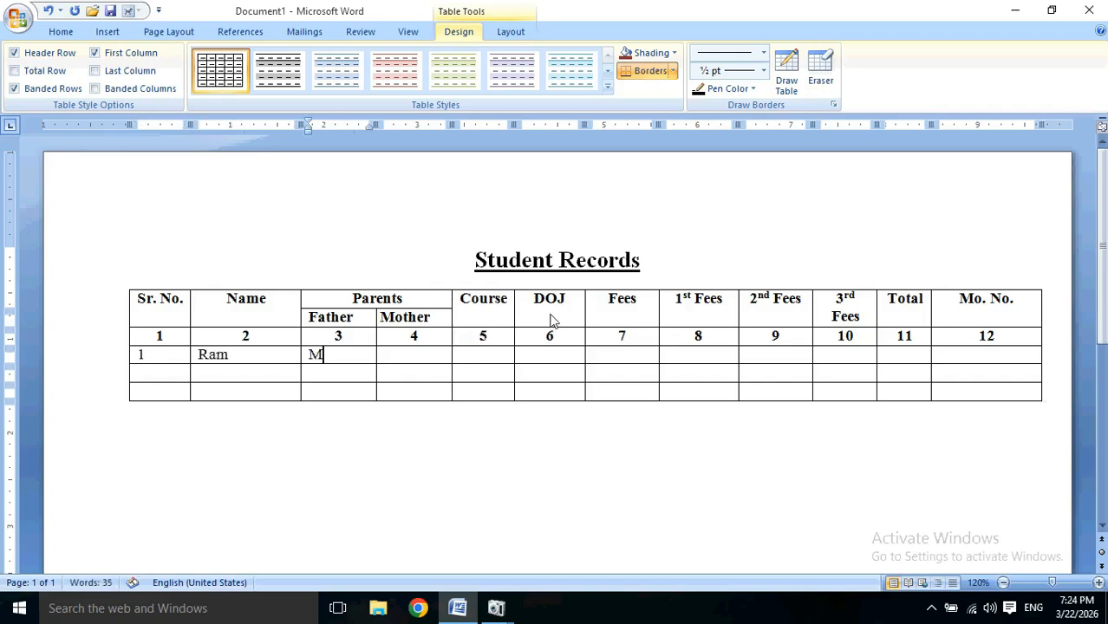
type("ukesh")
key("Tab")
type("Mad")
key("Tab")
- Fill the first record's Course with RSCIT, DOJ with 1/1/2026 and Fees with 5000
type("R")
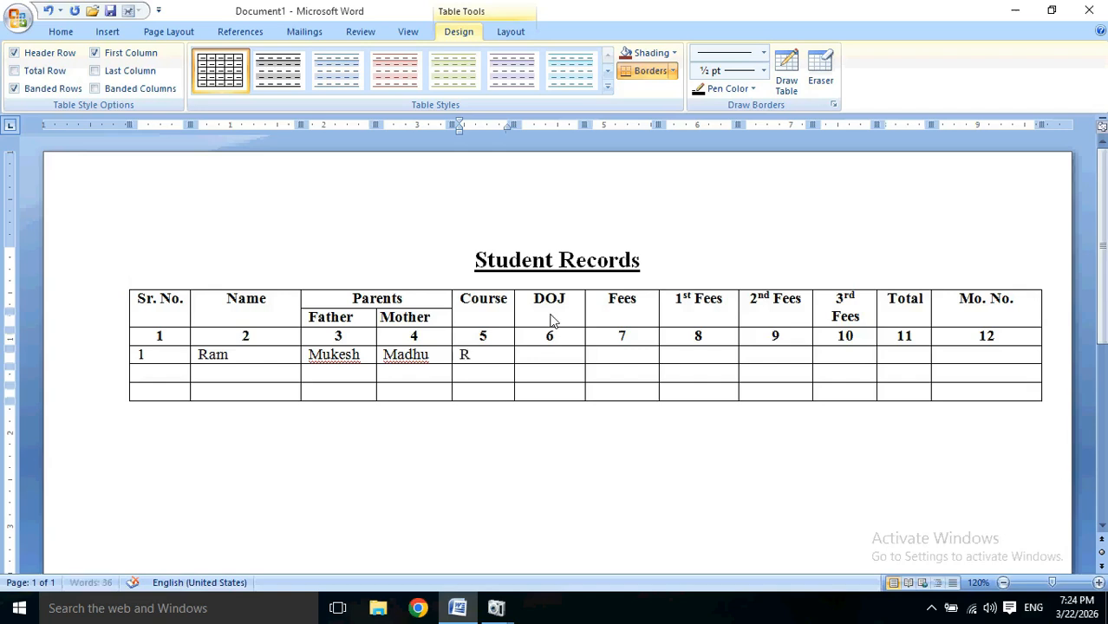
type("SCIT")
key("Tab")
type("1/1/2026")
key("Tab")
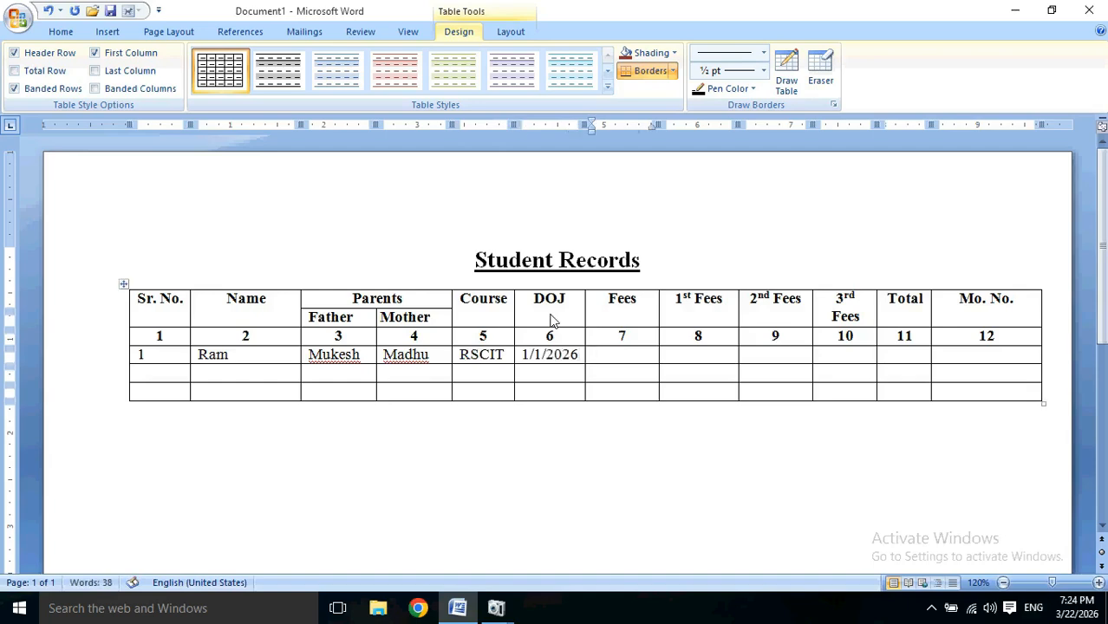
type("5000")
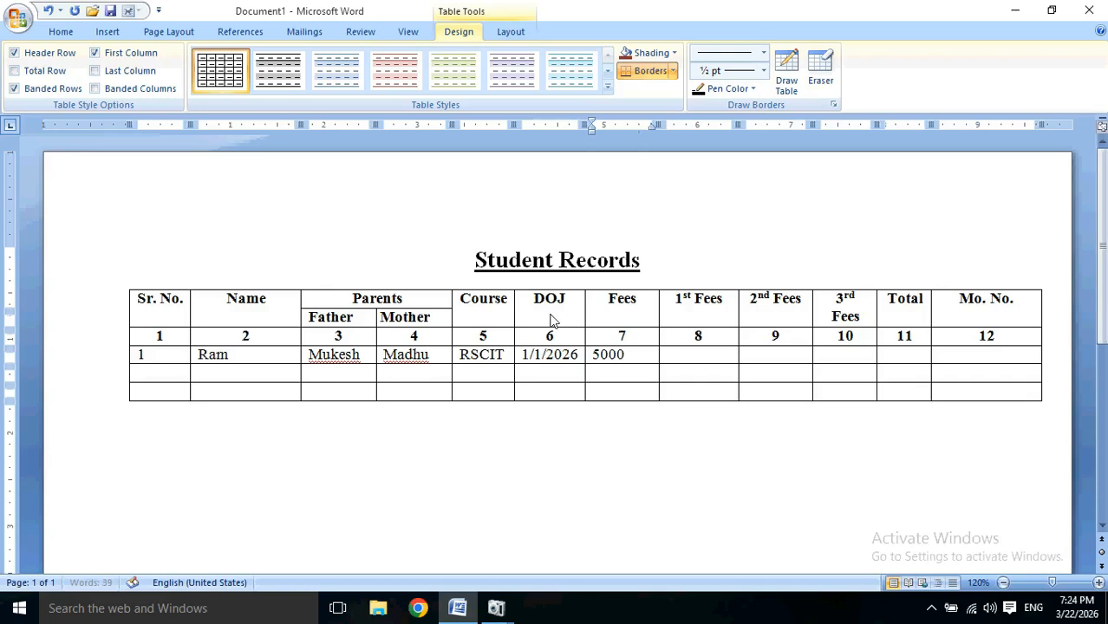
- Complete the first record with 1000, 2000 and 2000 for the 1st, 2nd and 3rd Fees, Total 5000, and the mobile number
key("Tab")
type("1")
key("Tab")
type("2000")
key("Tab")
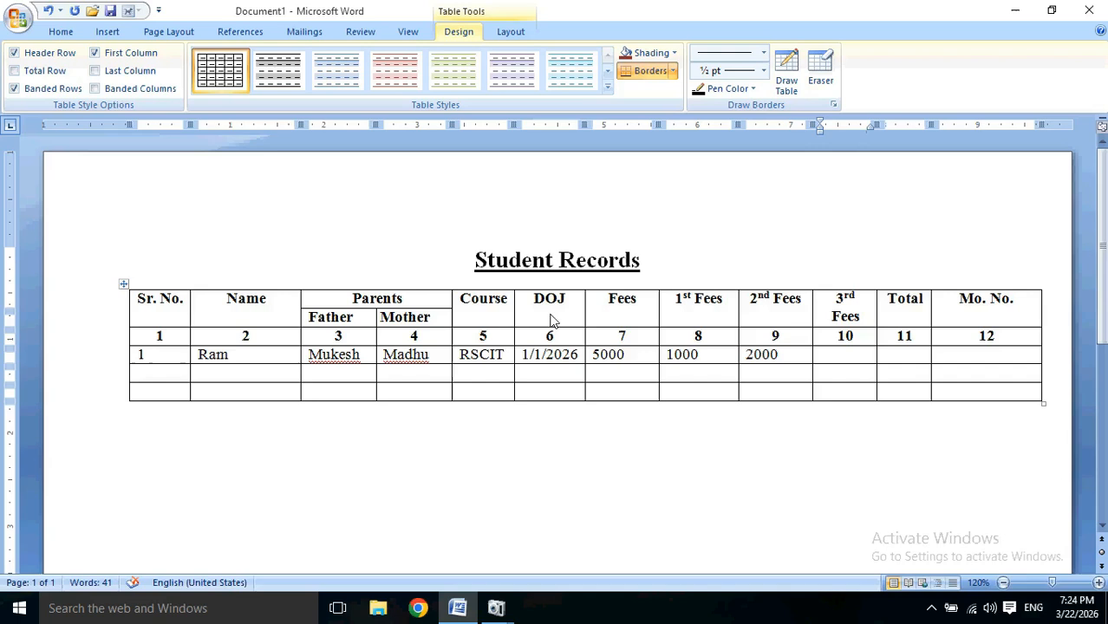
type("2000")
key("Tab")
type("50")
key("Tab")
type("9")
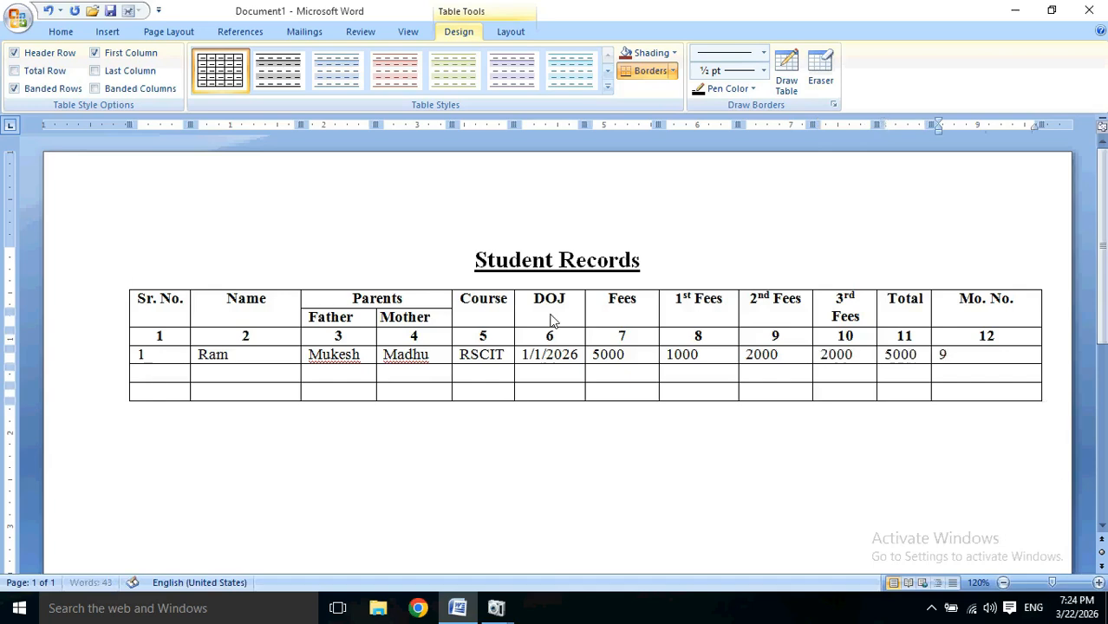
type("876543210")
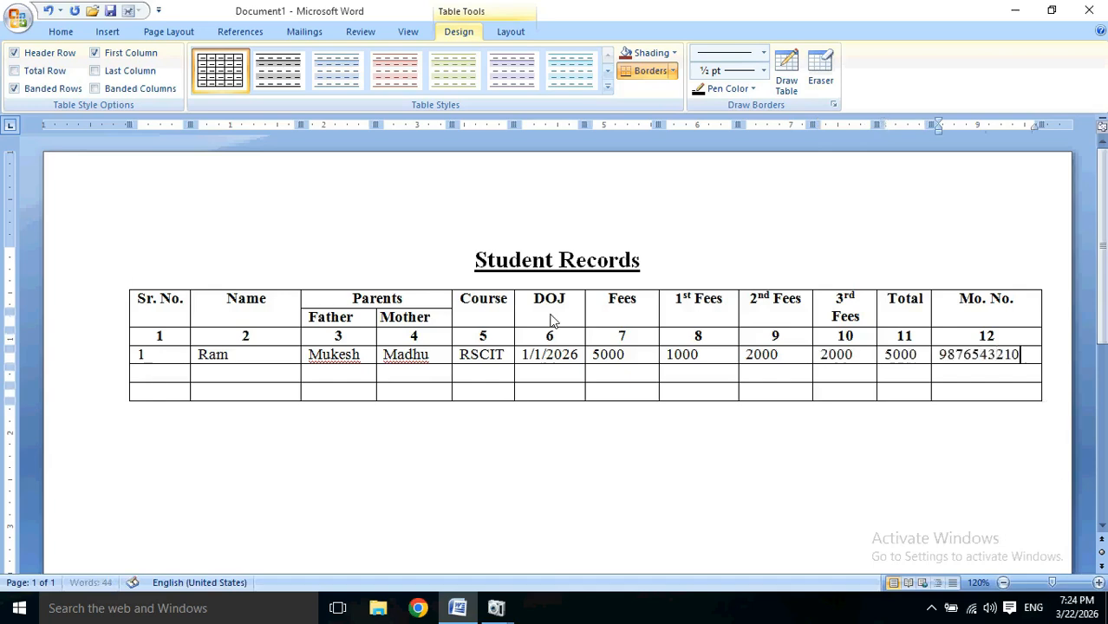
- Enter serial number 2 in the second record row and append three blank rows to the end of the table
key("Tab")
type("2")
key("Tab")
key("Tab")
key("Tab")
key("Tab")
key("Tab")
key("Tab")
key("Tab")
key("Tab")
key("Tab")
key("Tab")
key("Tab")
key("Tab")
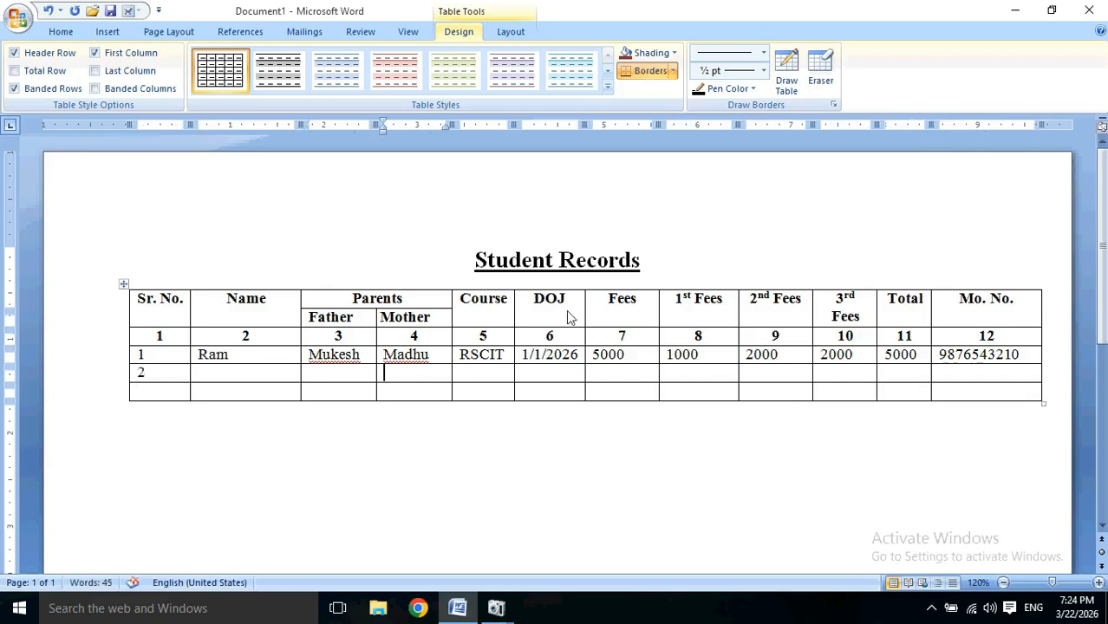
key("Tab")
key("Tab")
key("Tab")
key("Tab")
key("Tab")
key("Tab")
key("Tab")
key("Tab")
key("Tab")
key("Tab")
key("Tab")
key("Tab")
key("Tab")
key("Tab")
key("Tab")
key("Tab")
key("Tab")
key("Tab")
key("Tab")
key("Tab")
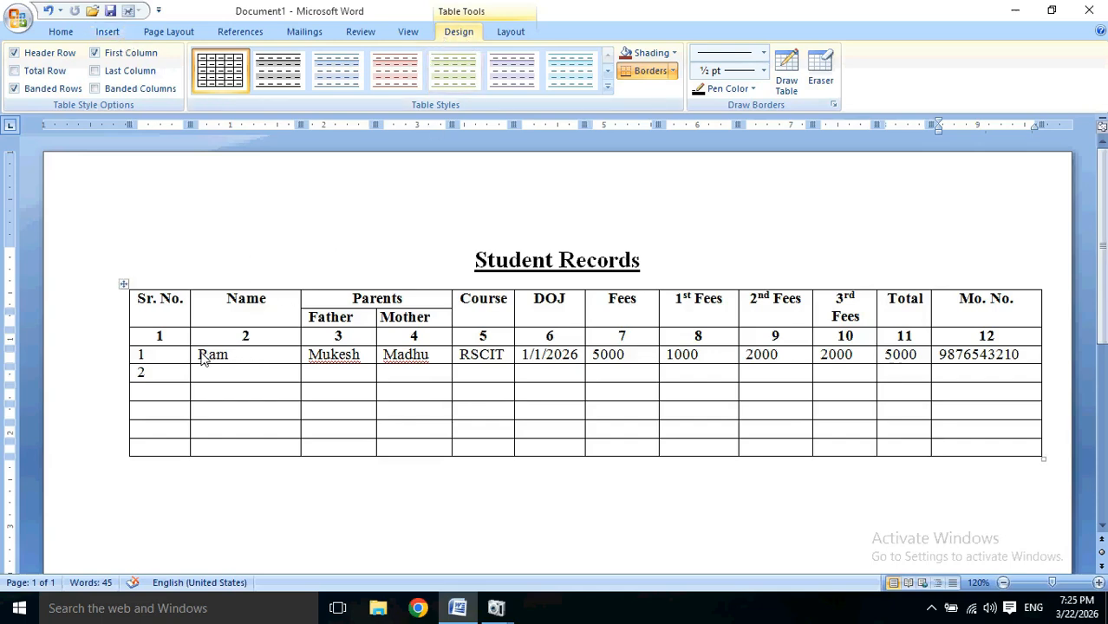
- Copy the first record's entries from Name through Mo. No. into the four rows below it
left_click_drag(199, 359, 970, 356)
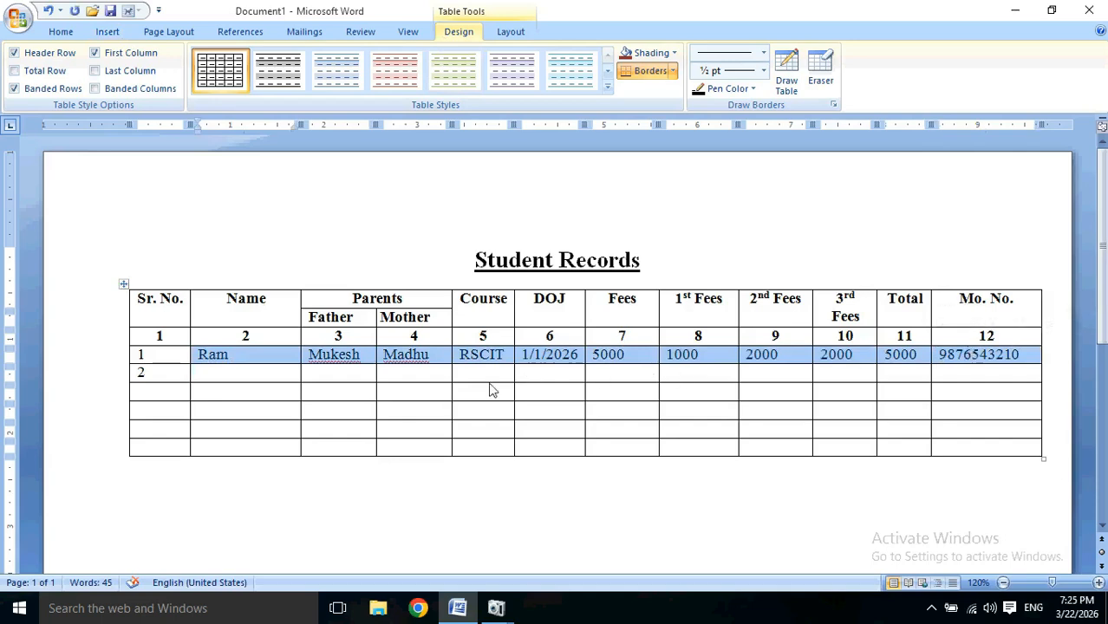
left_click_drag(218, 378, 957, 434)
key("ctrl+v")
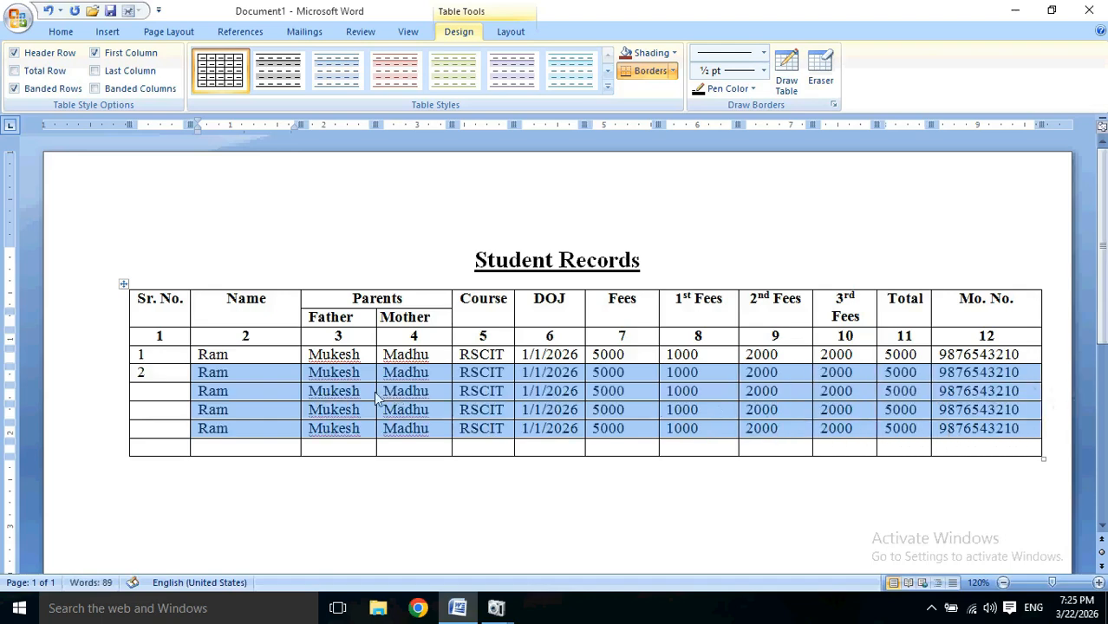
- Number the third, fourth and fifth records 3, 4 and 5 in the Sr. No. column
left_click(149, 398)
type("3")
key("Down")
type("4")
key("Down")
type("5")
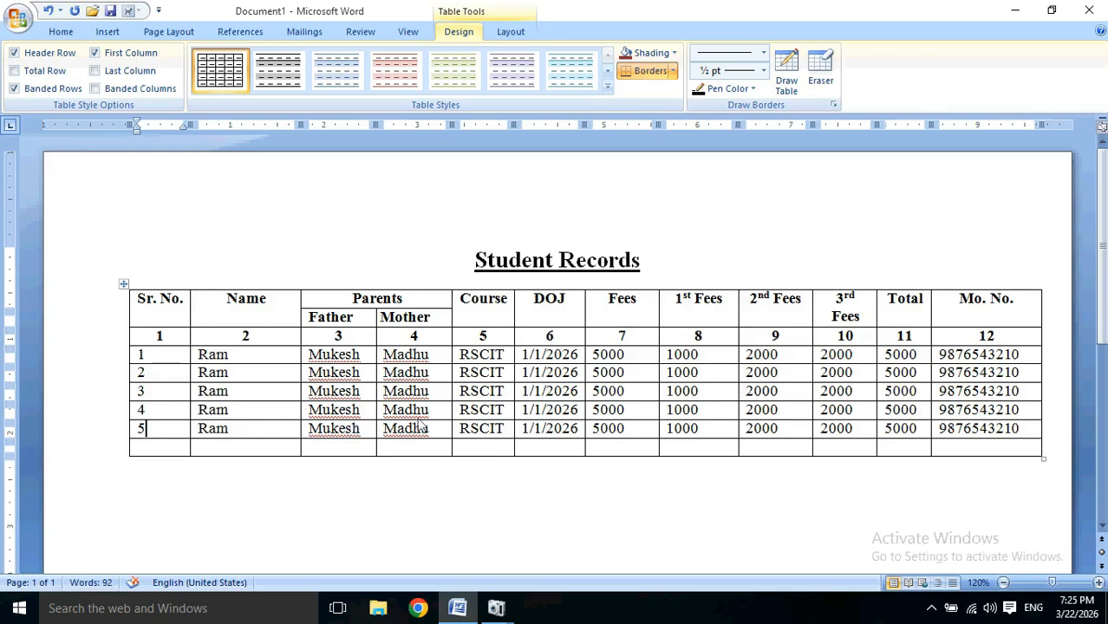
left_click_drag(631, 351, 630, 444)
left_click(631, 448)
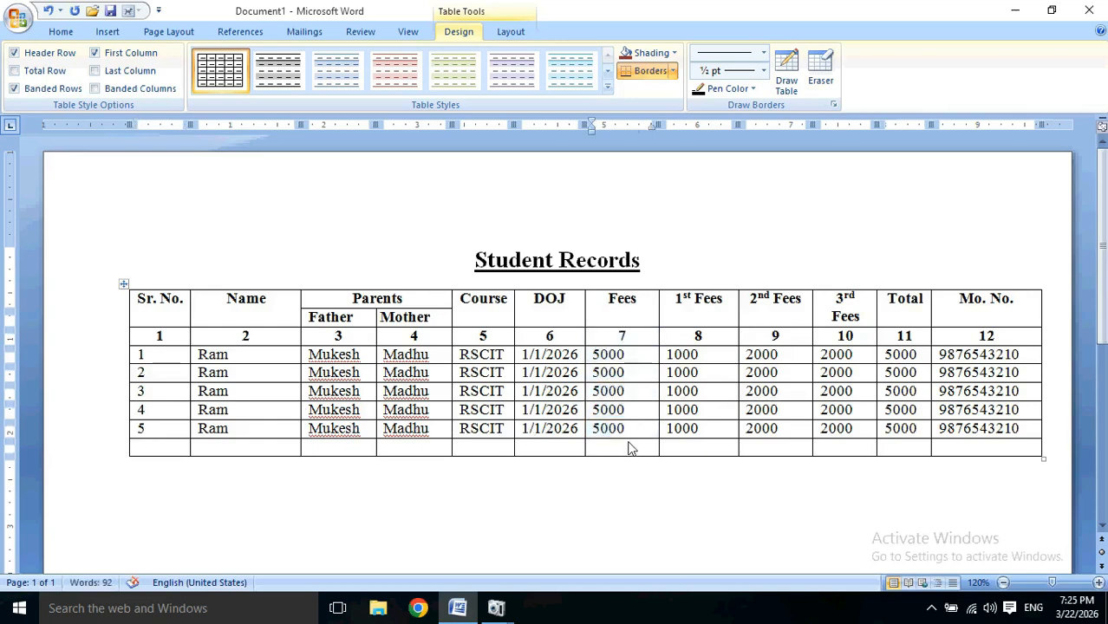
left_click_drag(718, 358, 725, 425)
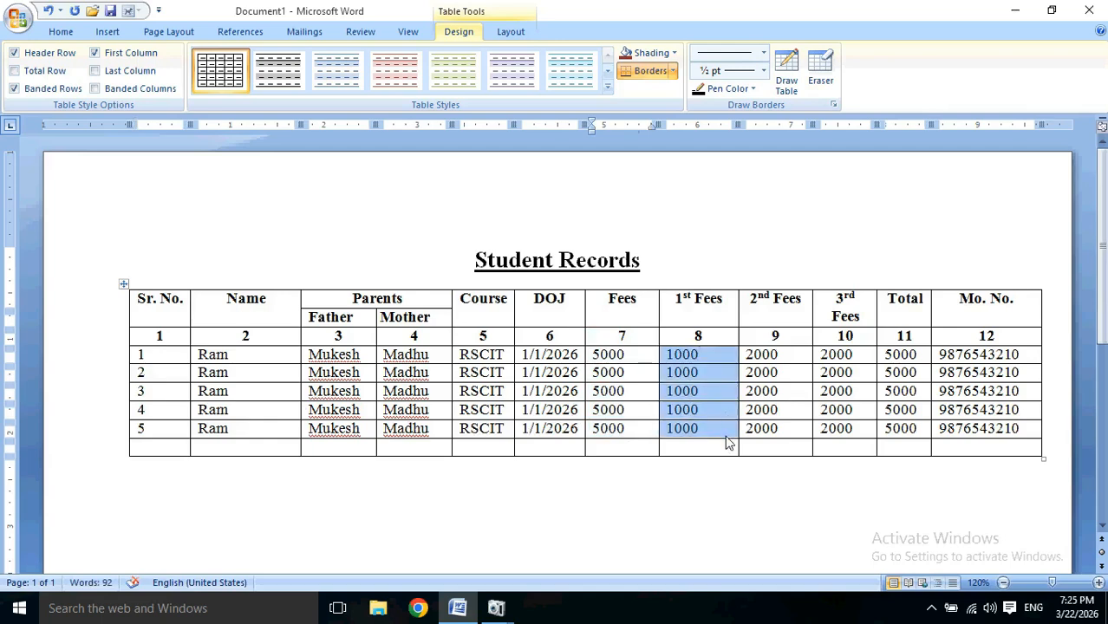
left_click(708, 449)
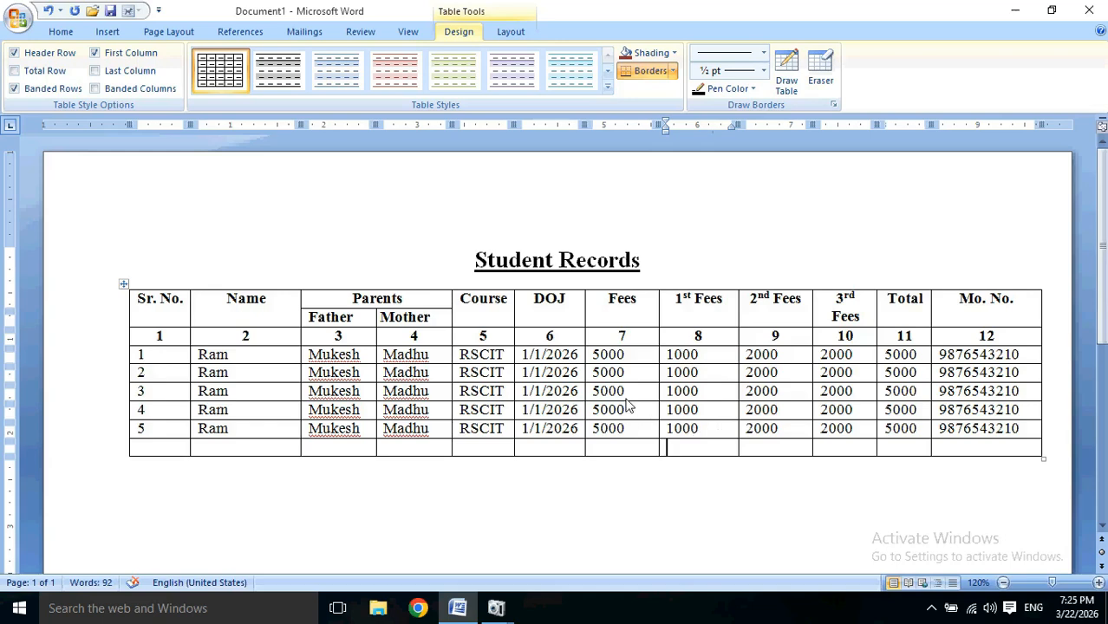
left_click(625, 355)
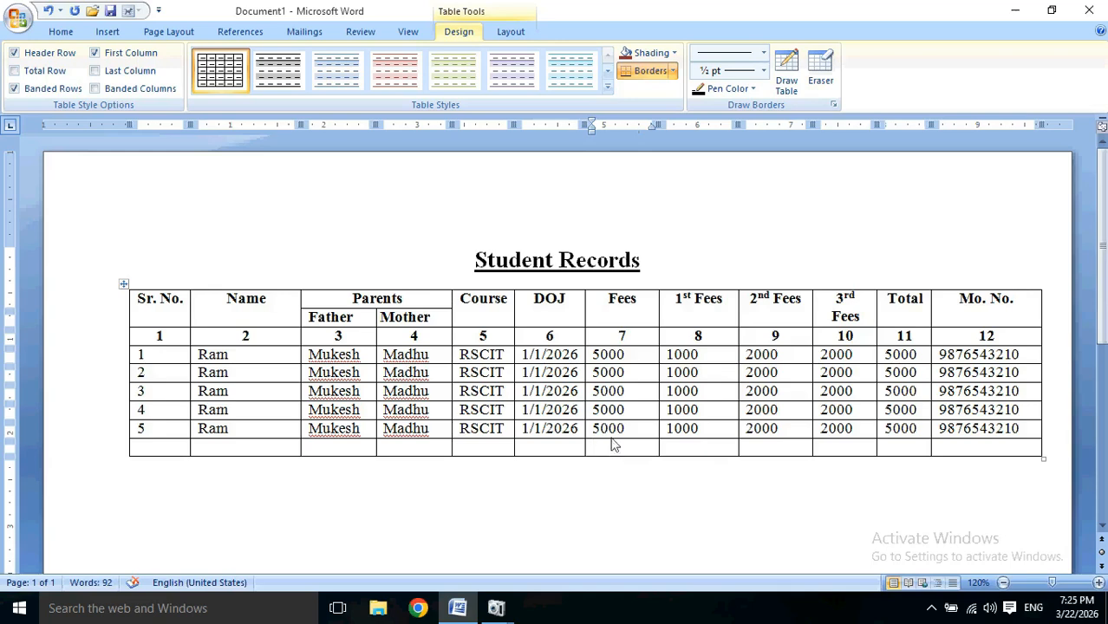
left_click_drag(618, 338, 620, 423)
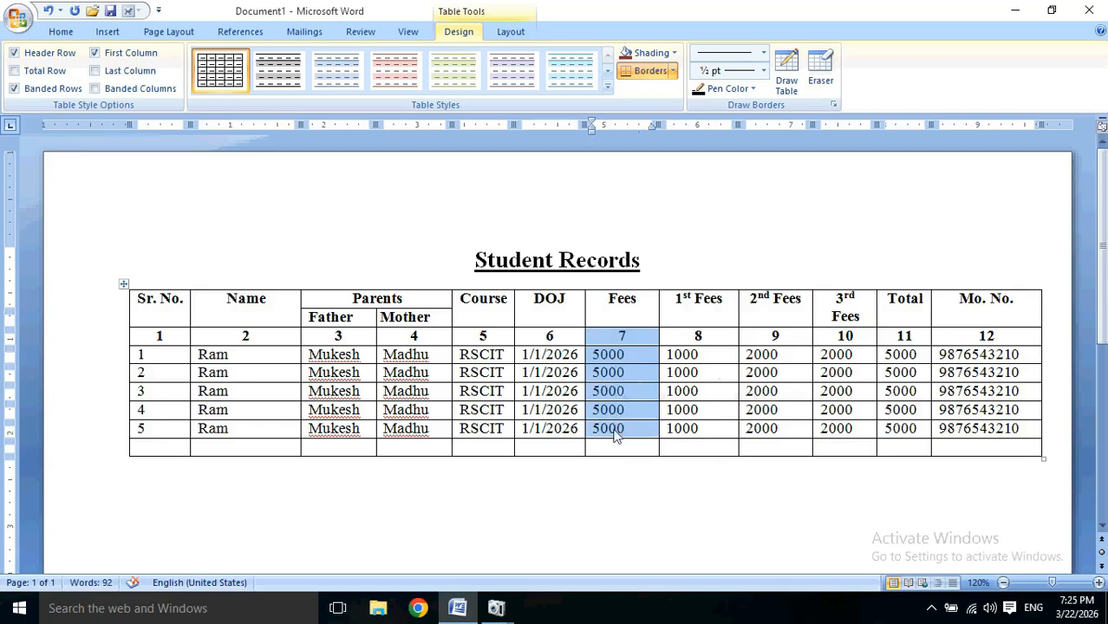
left_click(607, 452)
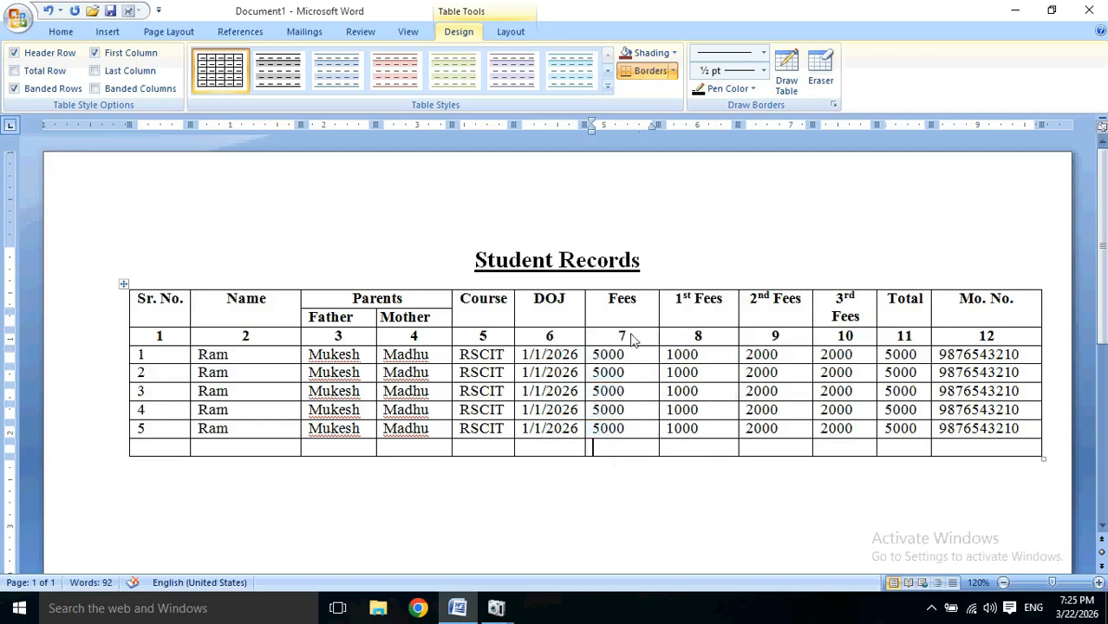
- Change the column number under Fees to 0 and insert a =SUM(ABOVE) formula in the last row's Fees cell
left_click_drag(622, 336, 619, 339)
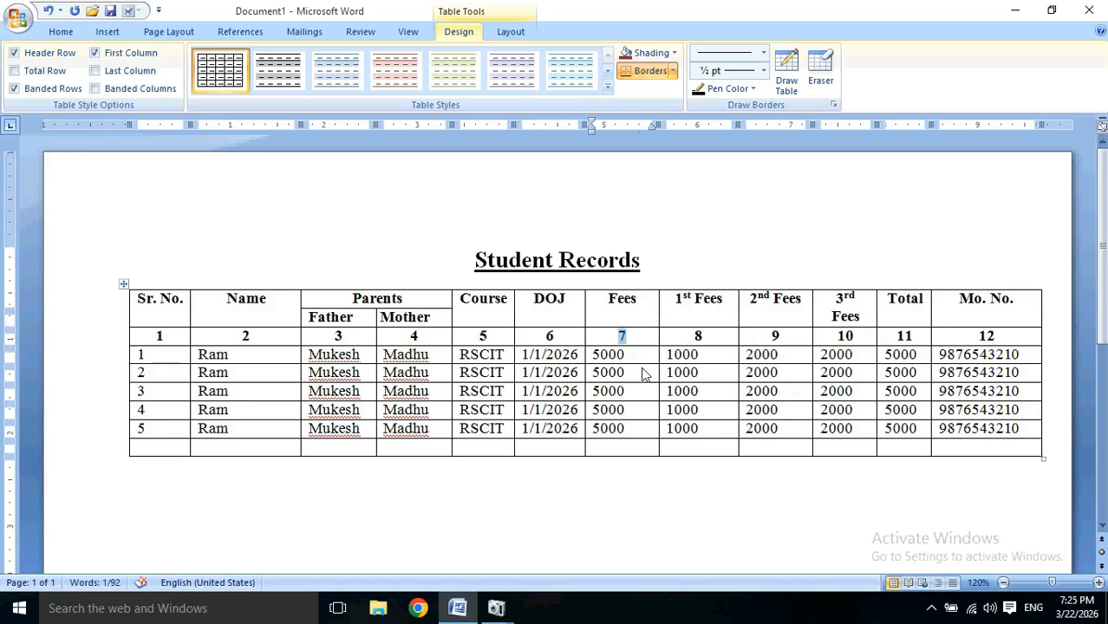
type("0")
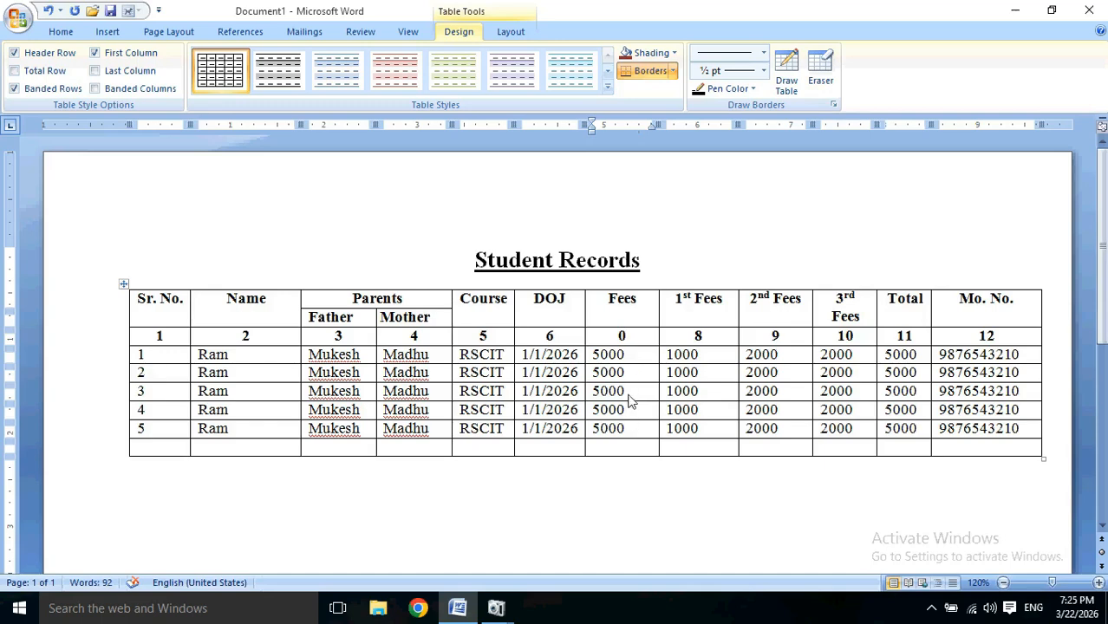
left_click(619, 455)
left_click(510, 35)
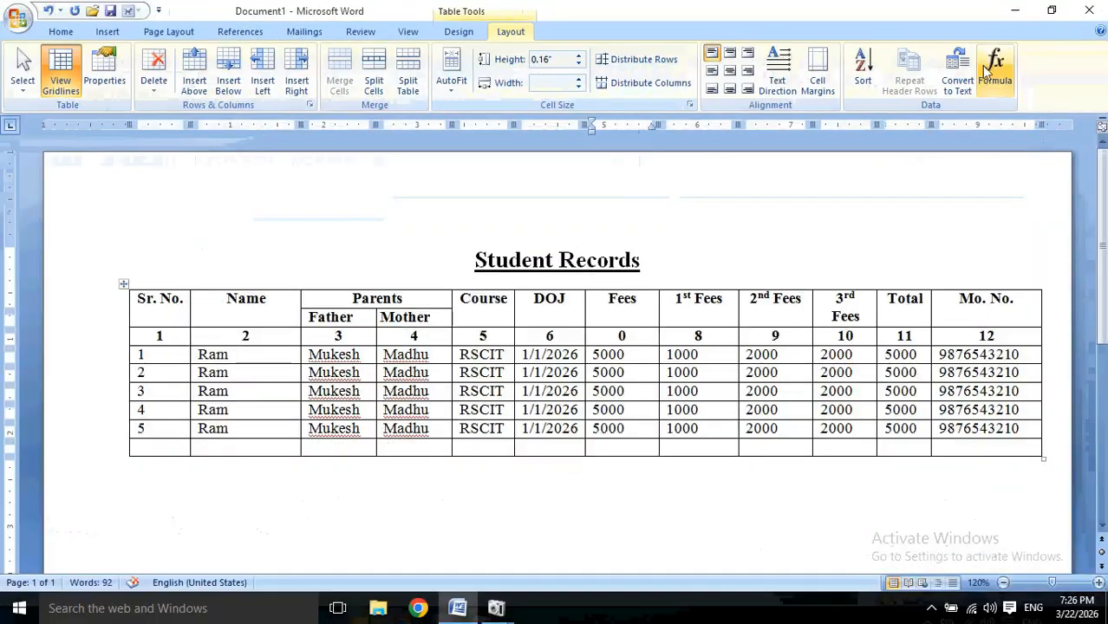
left_click(990, 71)
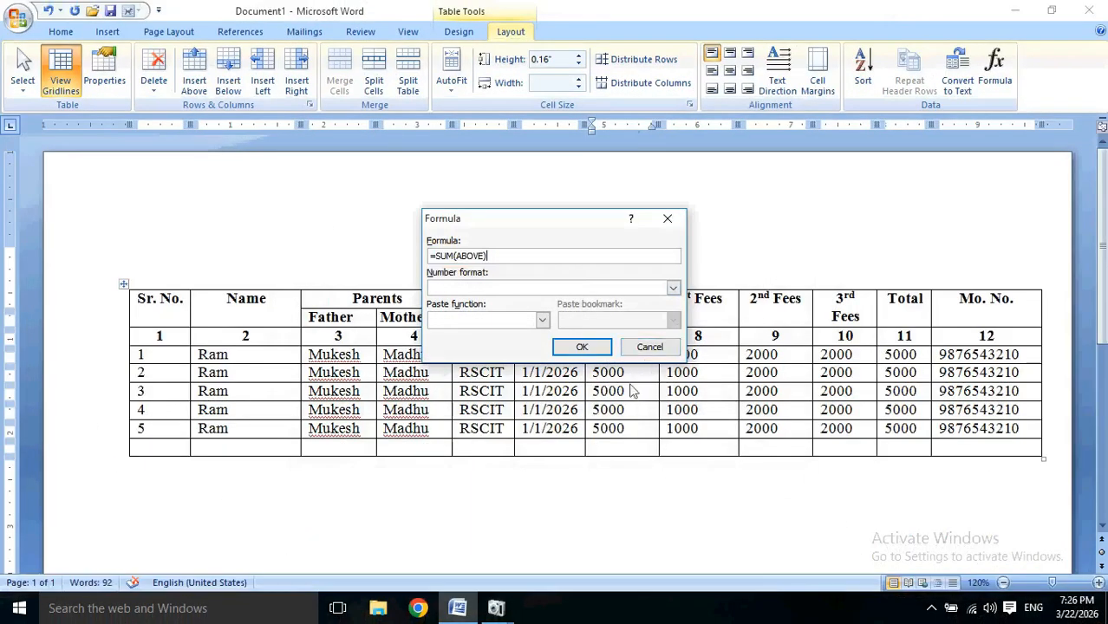
left_click_drag(586, 217, 584, 182)
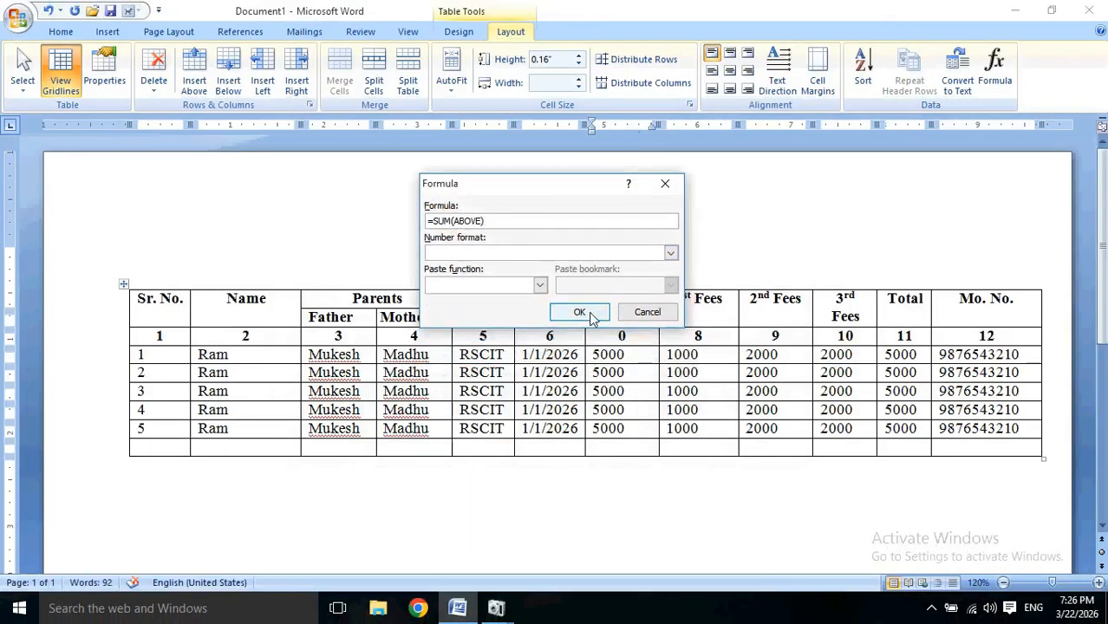
left_click(589, 312)
left_click(598, 449)
left_click(583, 445)
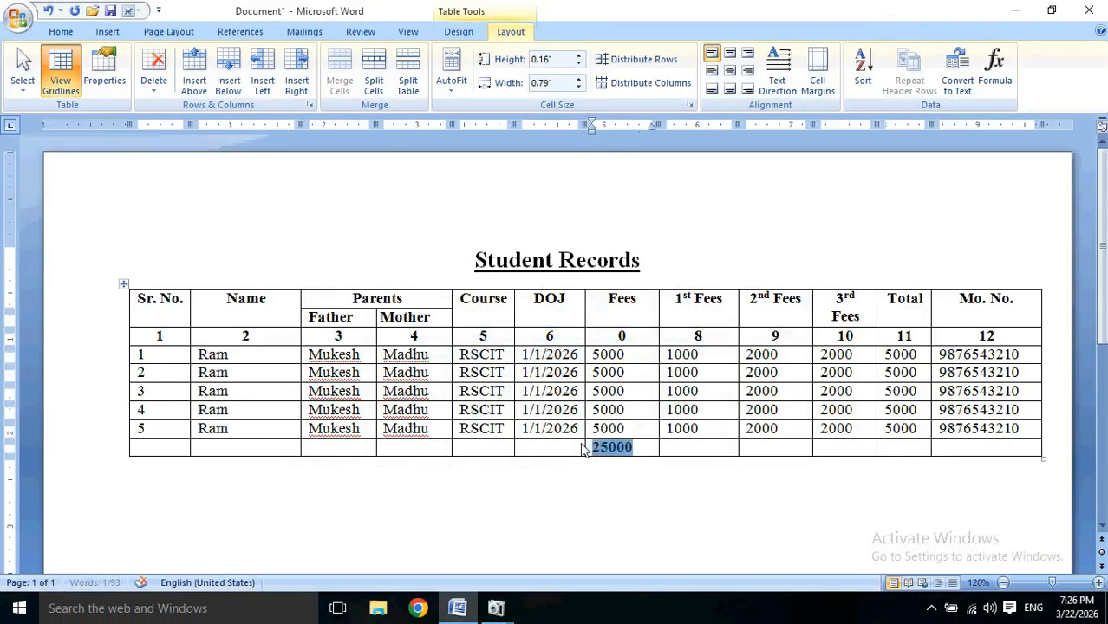
- Set the column number under the Fees header to 7
left_click(624, 429)
left_click_drag(627, 337, 619, 338)
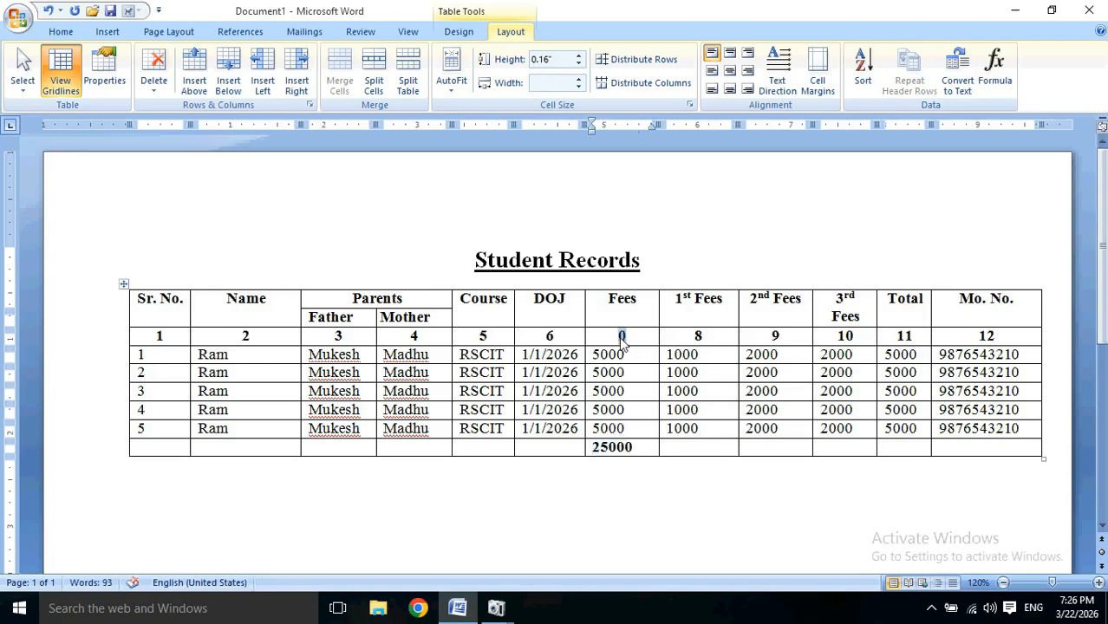
type("7")
left_click(691, 451)
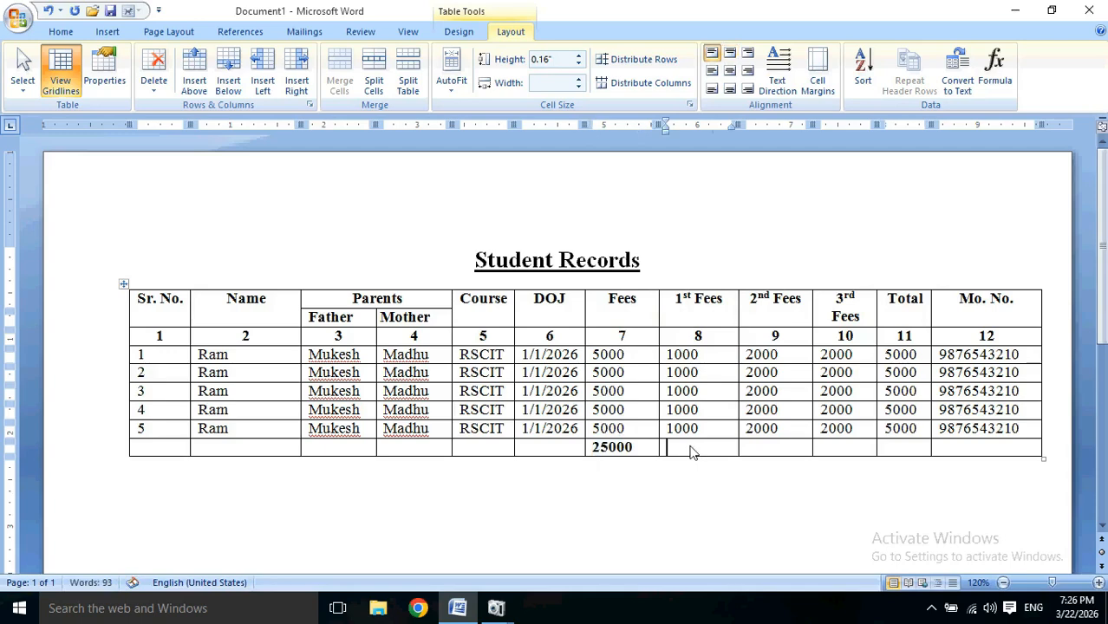
left_click_drag(700, 392, 669, 396)
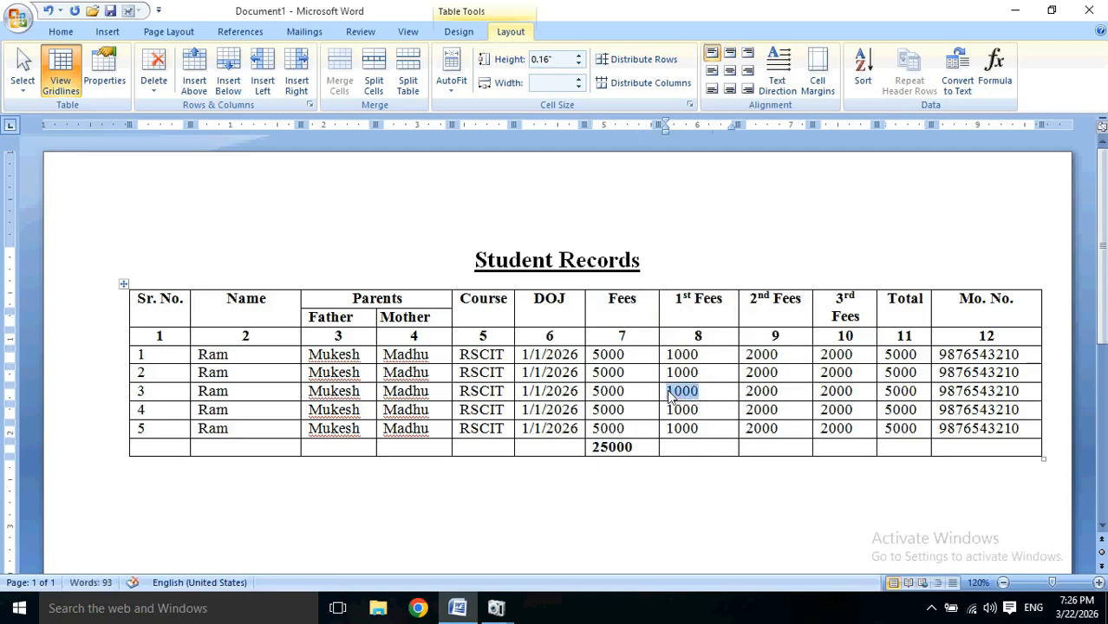
key("Delete")
left_click(683, 391)
type("0")
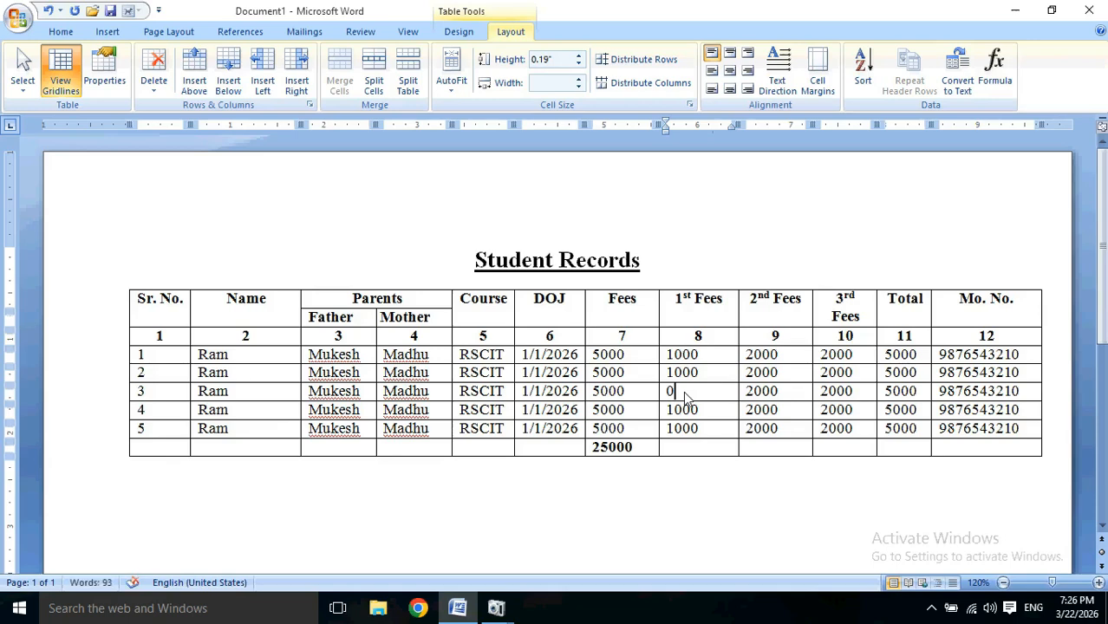
key("BackSpace")
type("1000")
- Change the column number under 1st Fees to 0 and insert a =SUM(ABOVE) formula in that column's last row
double_click(699, 336)
type("0")
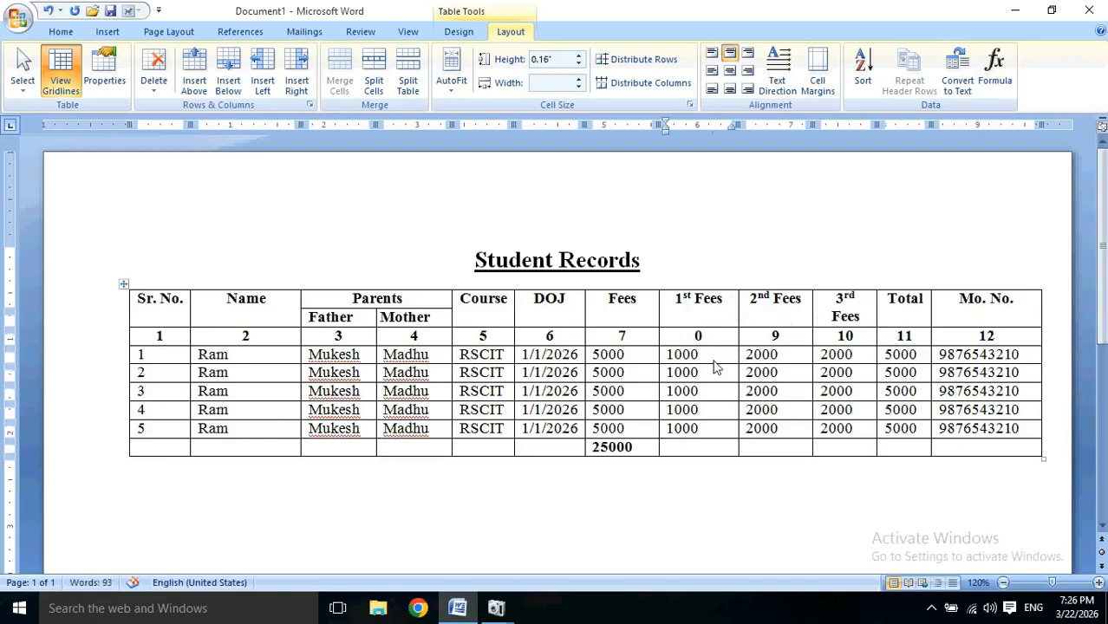
left_click(696, 451)
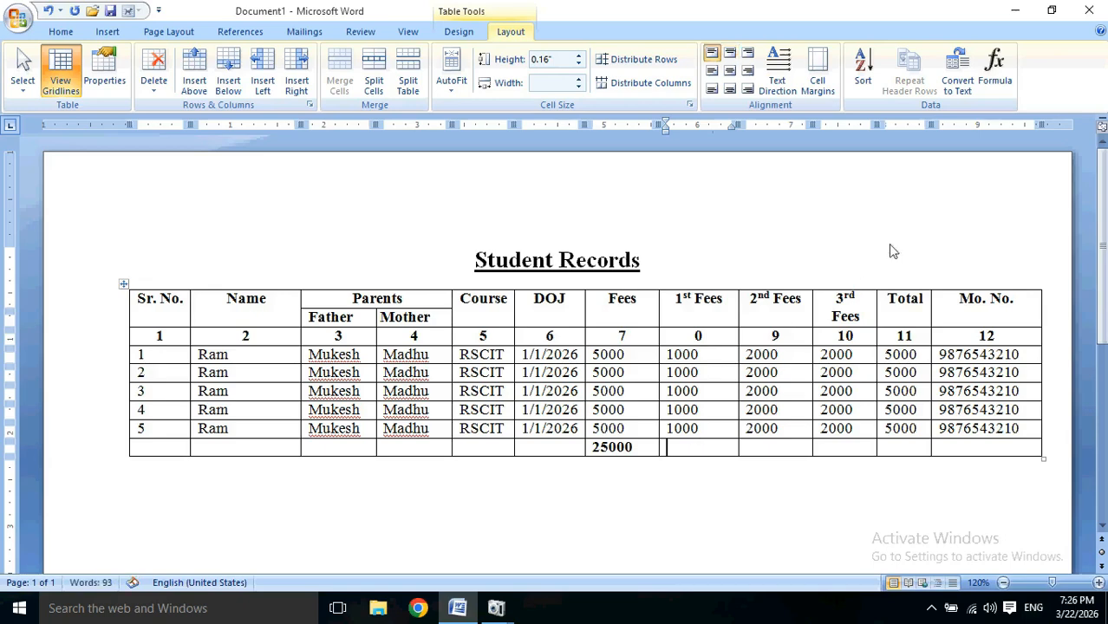
left_click(994, 70)
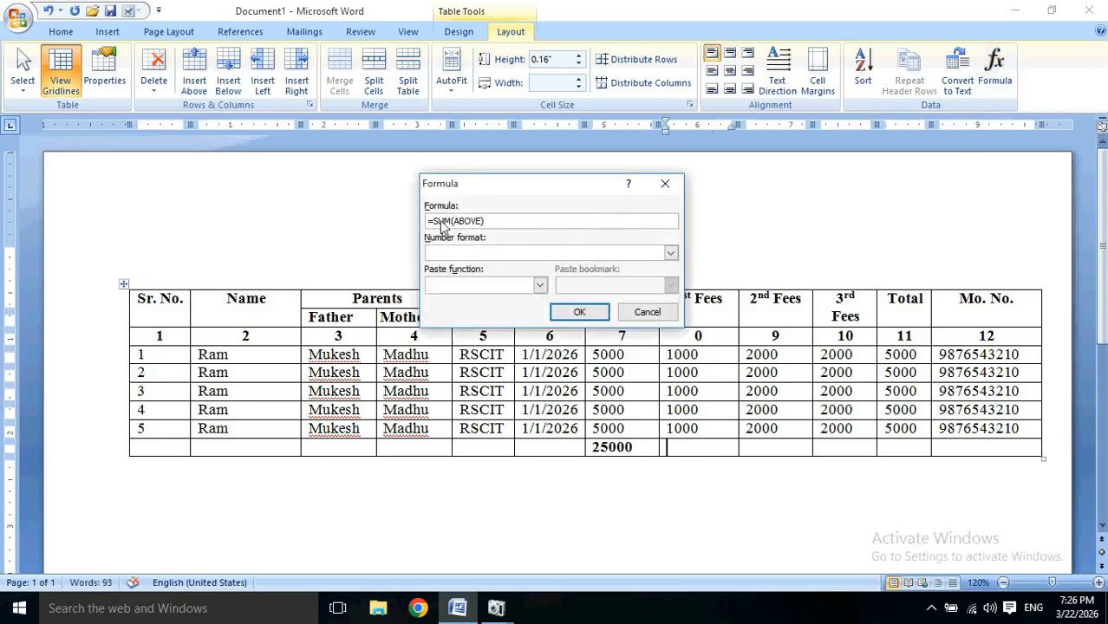
left_click(572, 316)
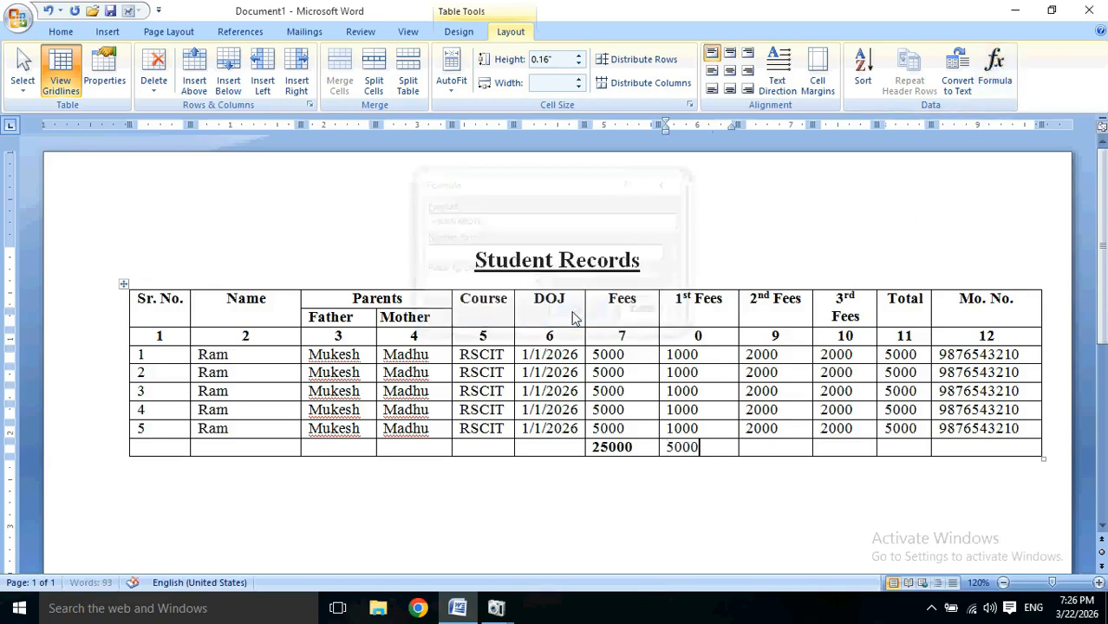
left_click(778, 449)
left_click(997, 69)
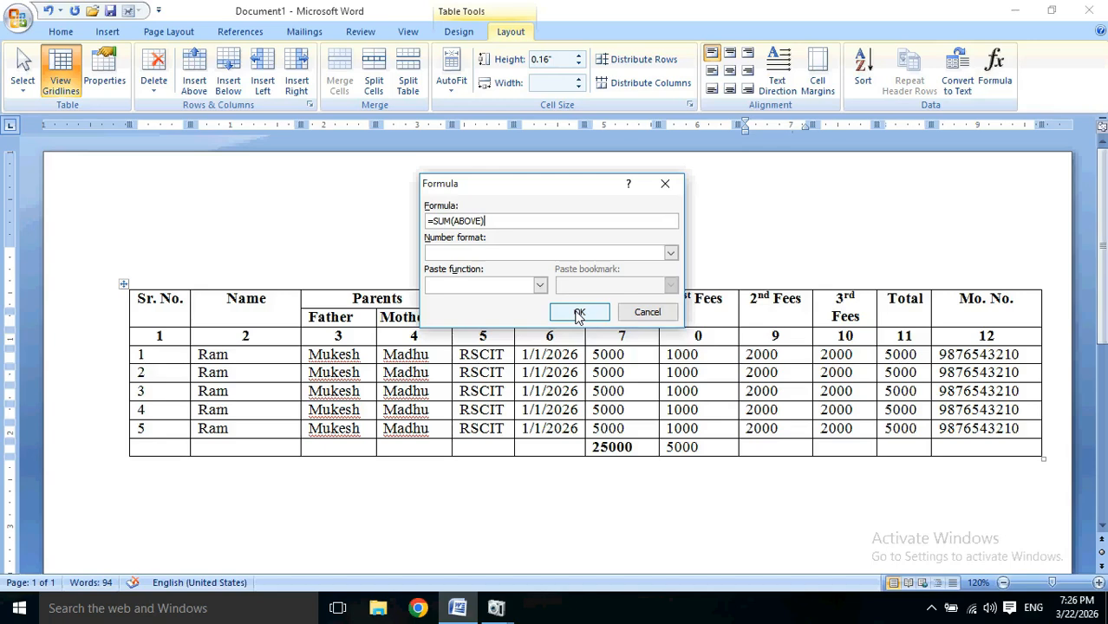
left_click(645, 312)
- Set the column number under 1st Fees to 8 and the one under 2nd Fees to 0
double_click(696, 337)
double_click(775, 336)
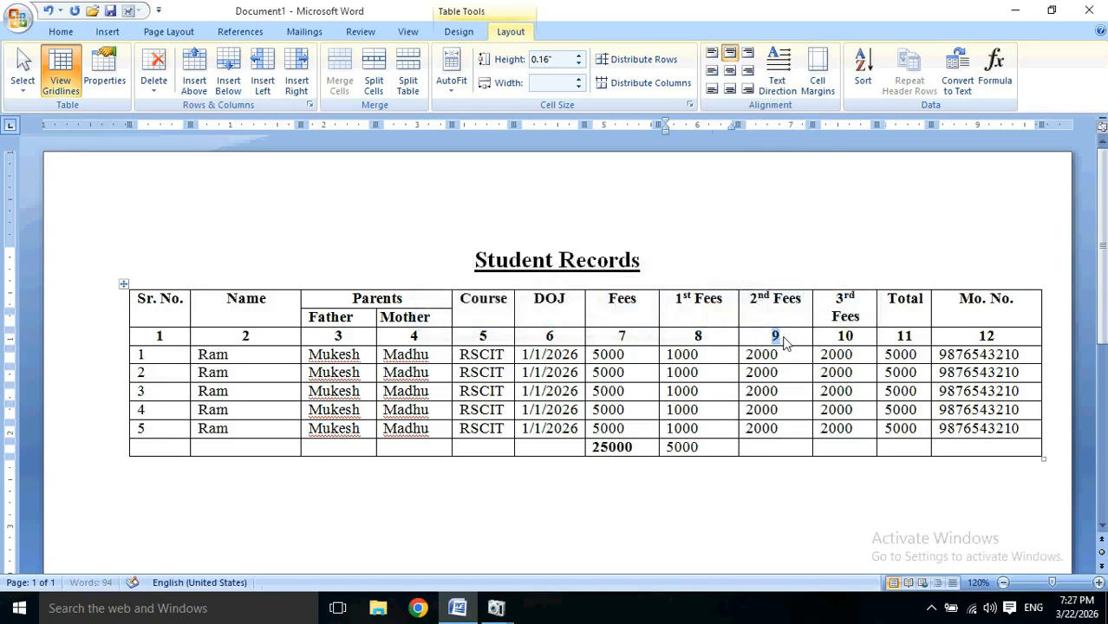
type("0")
- Total the 2nd Fees column with a =SUM(ABOVE) formula in its empty last-row cell
left_click(779, 450)
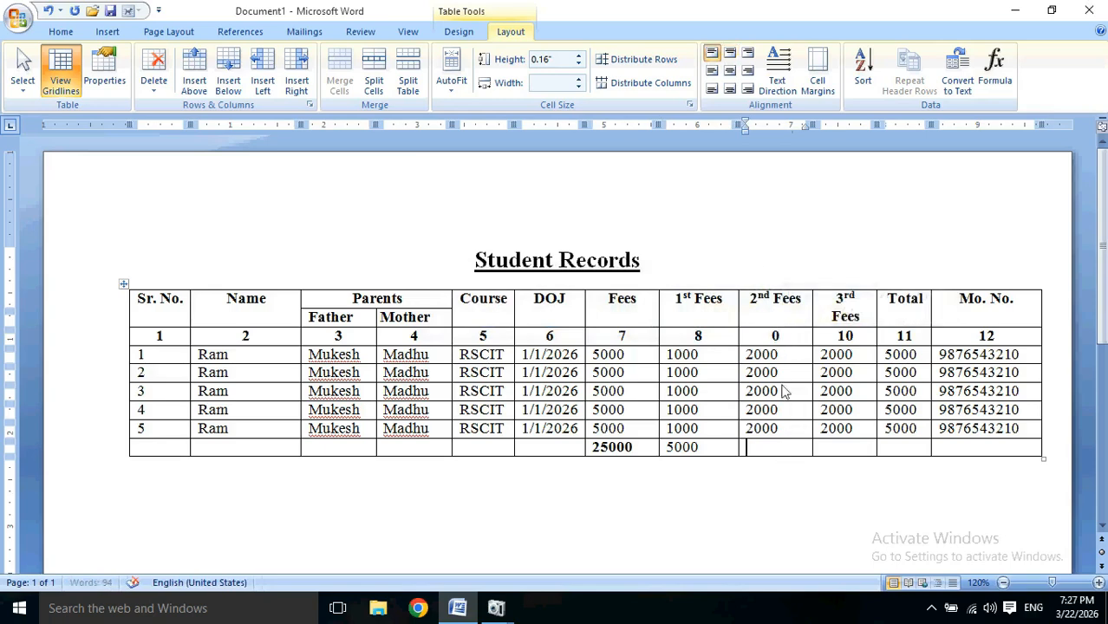
left_click(994, 69)
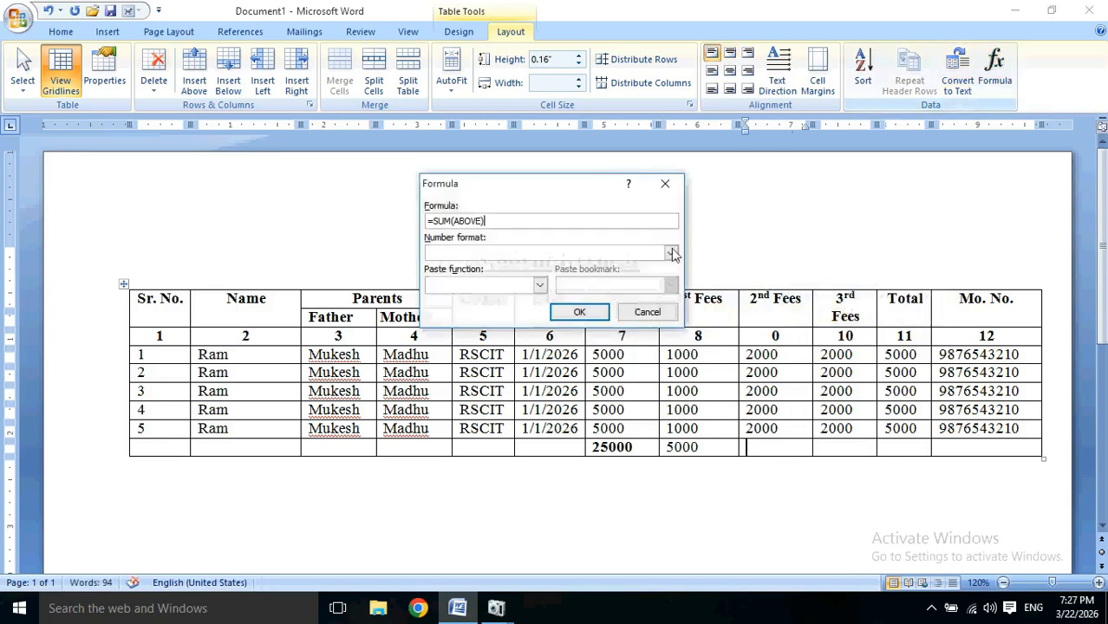
left_click(563, 317)
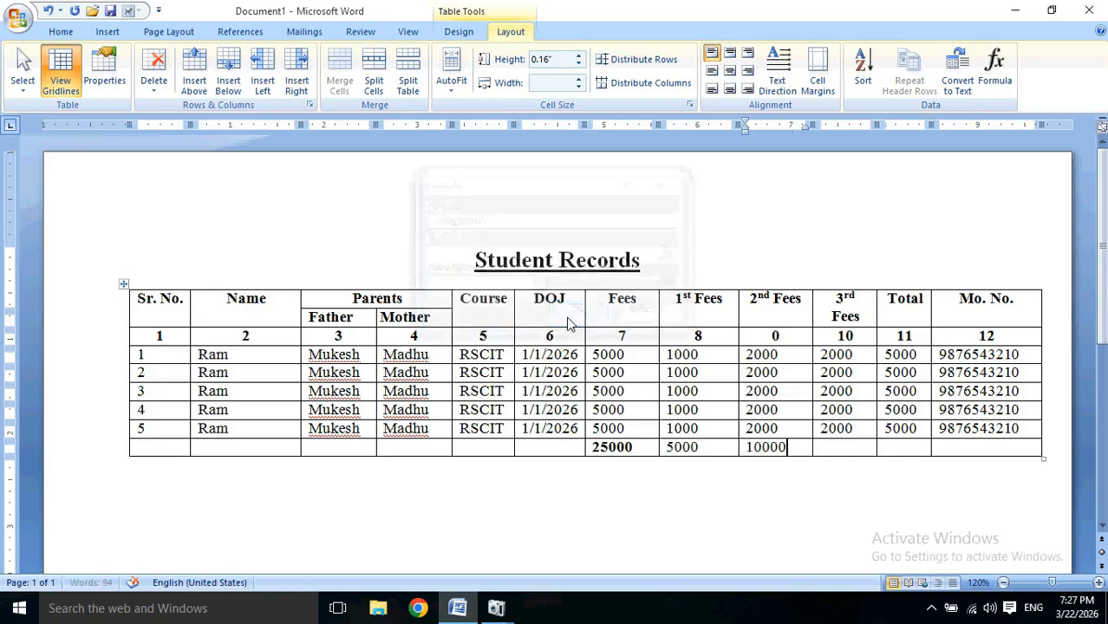
- Set the column number under 2nd Fees to 9 and the one under 3rd Fees to 0
double_click(773, 334)
type("9")
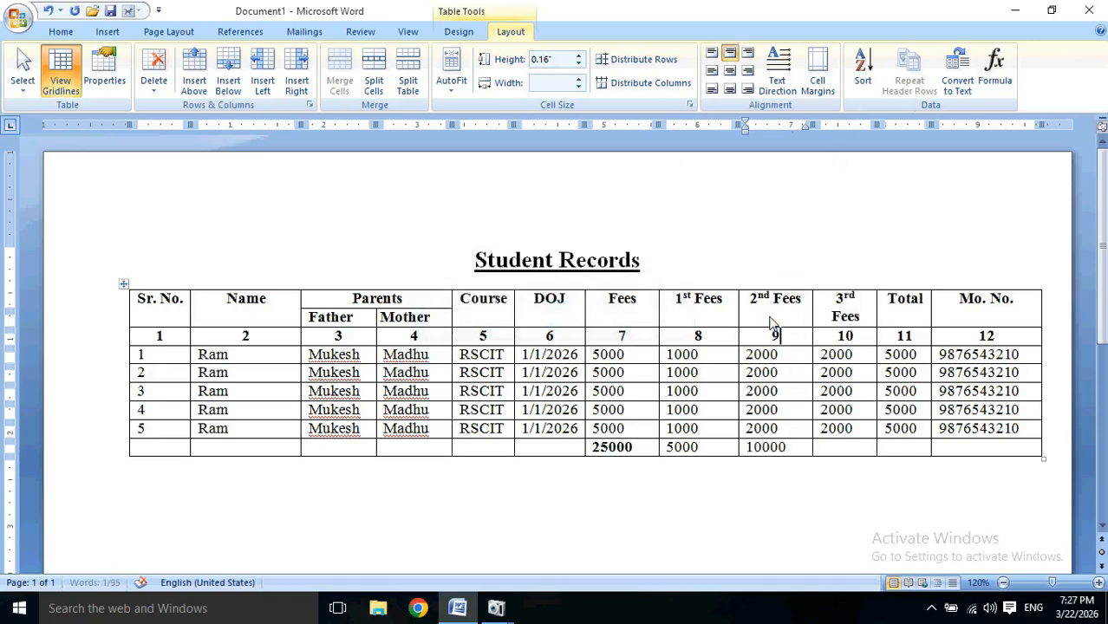
double_click(845, 336)
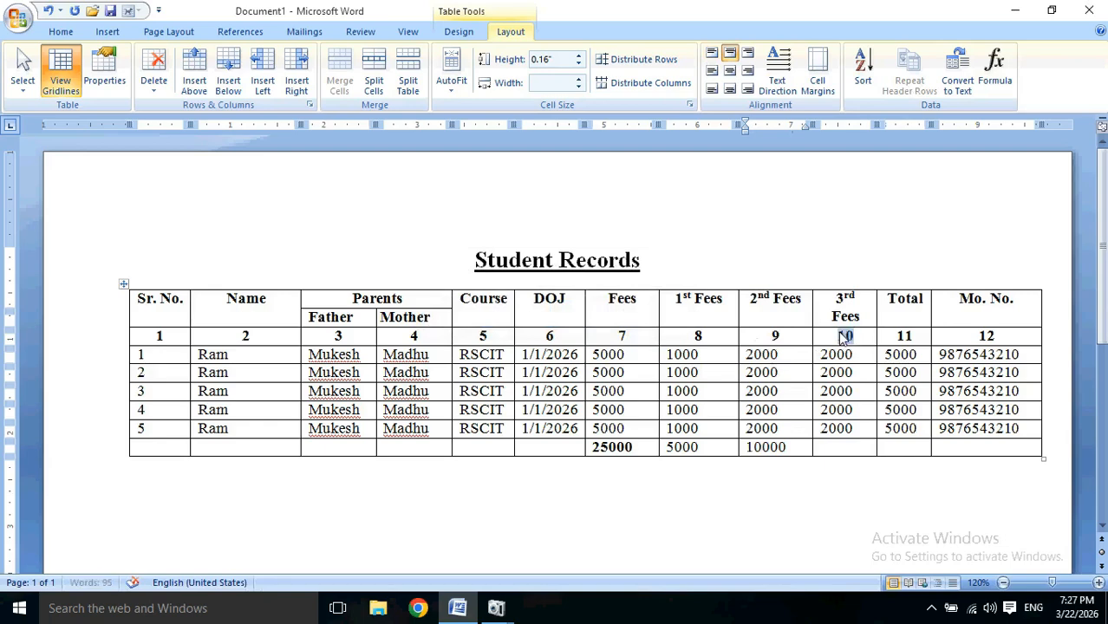
type("0")
- Total the 3rd Fees column with a =SUM(ABOVE) formula in its empty last-row cell
left_click(835, 447)
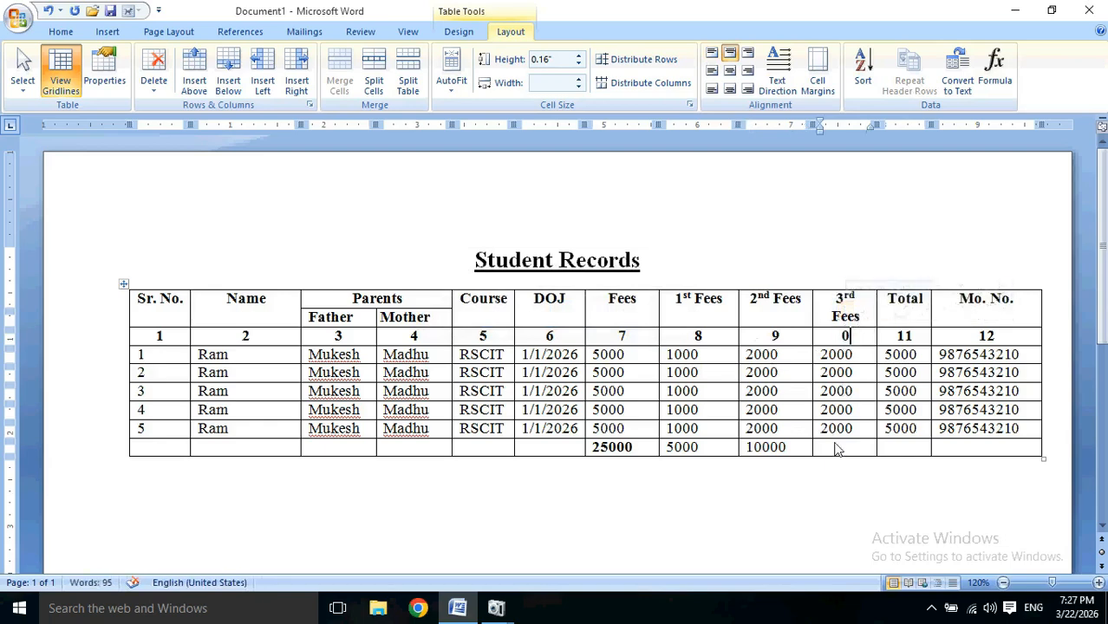
left_click(994, 69)
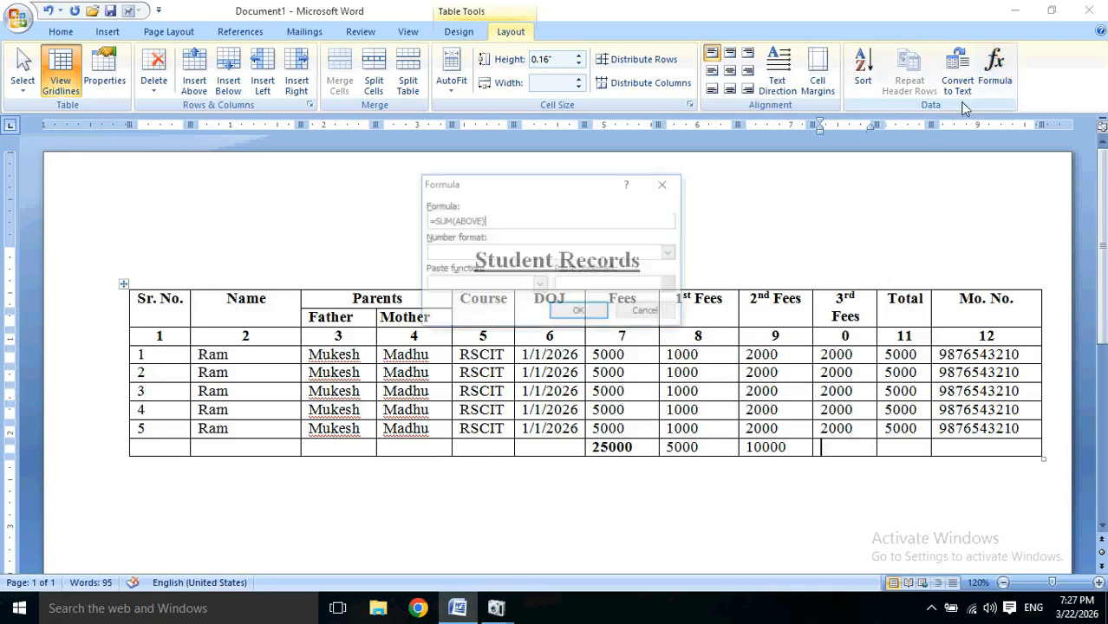
left_click(578, 310)
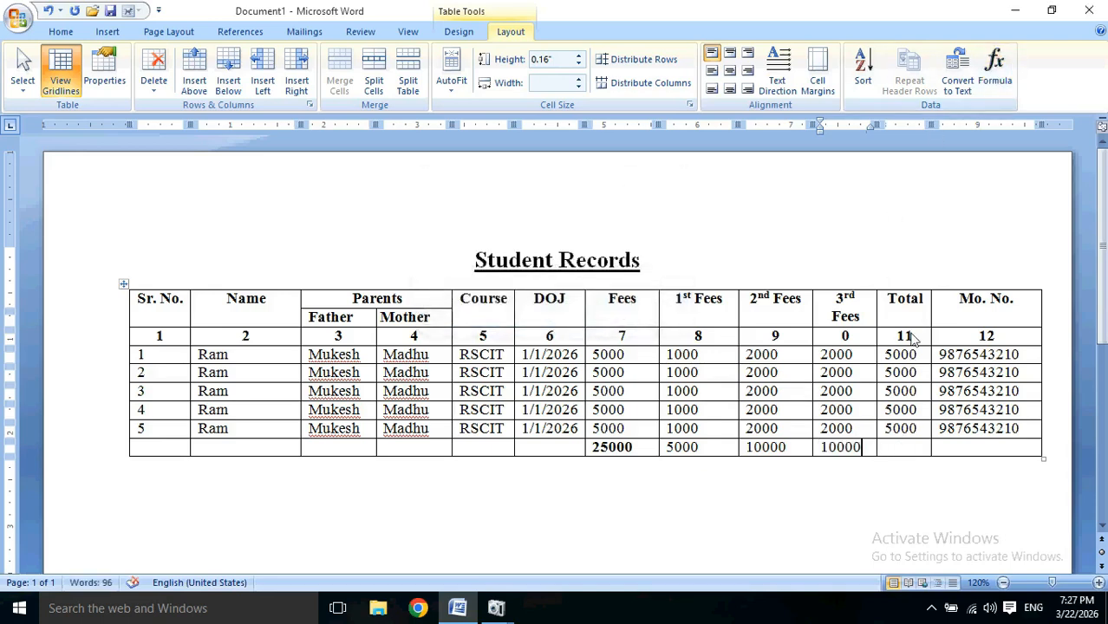
- Change the column number under Total to 0 and insert a =SUM(ABOVE) formula in that column's last row
left_click_drag(895, 334, 909, 338)
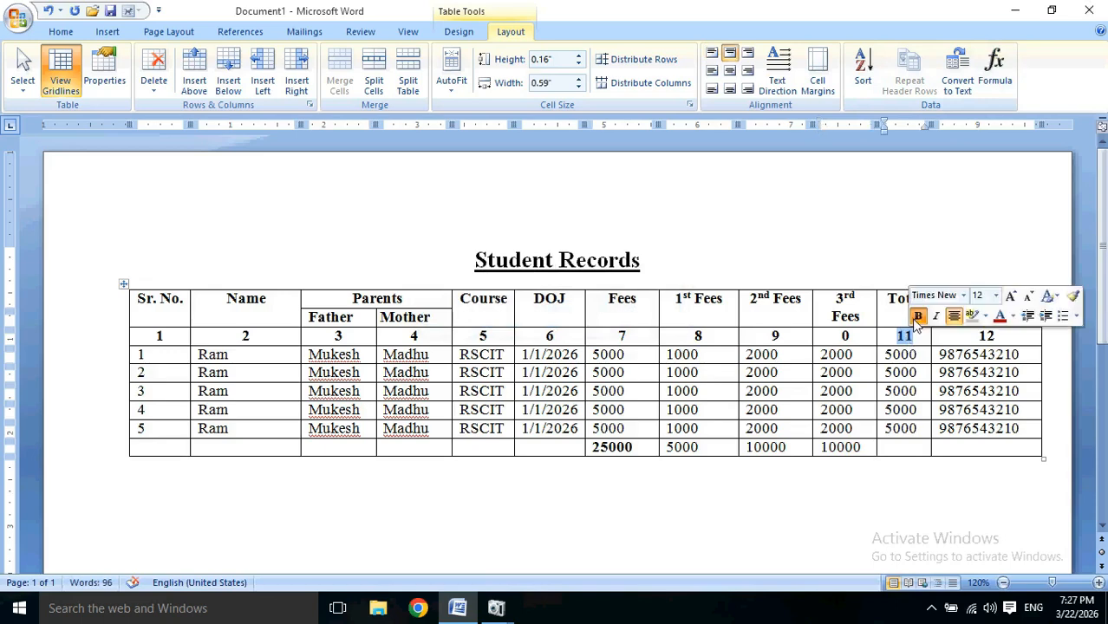
type("0")
left_click(904, 455)
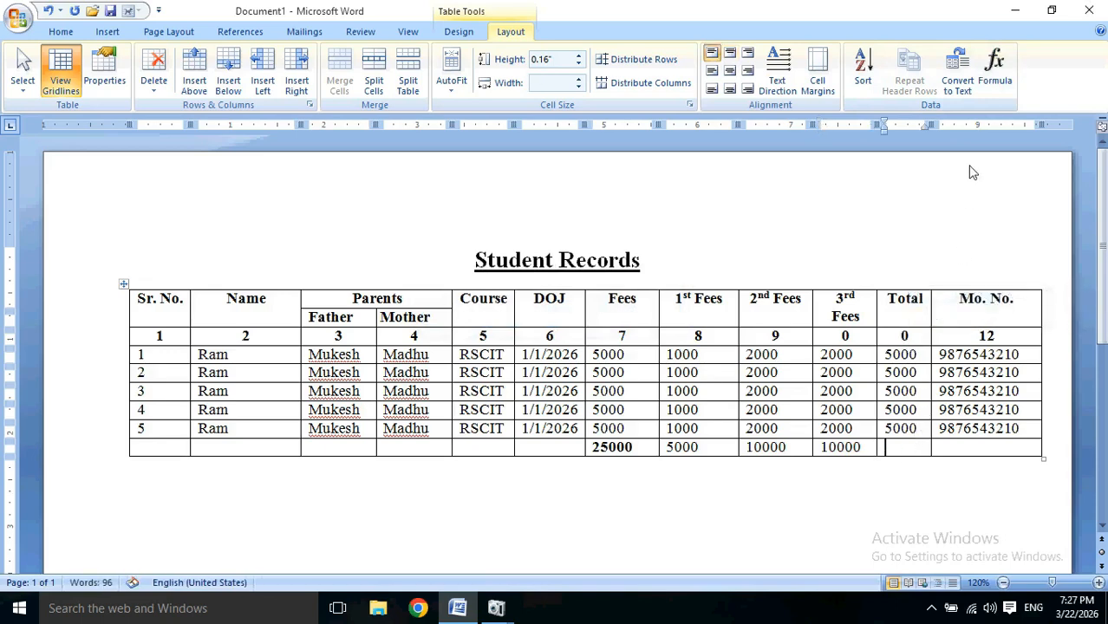
left_click(994, 76)
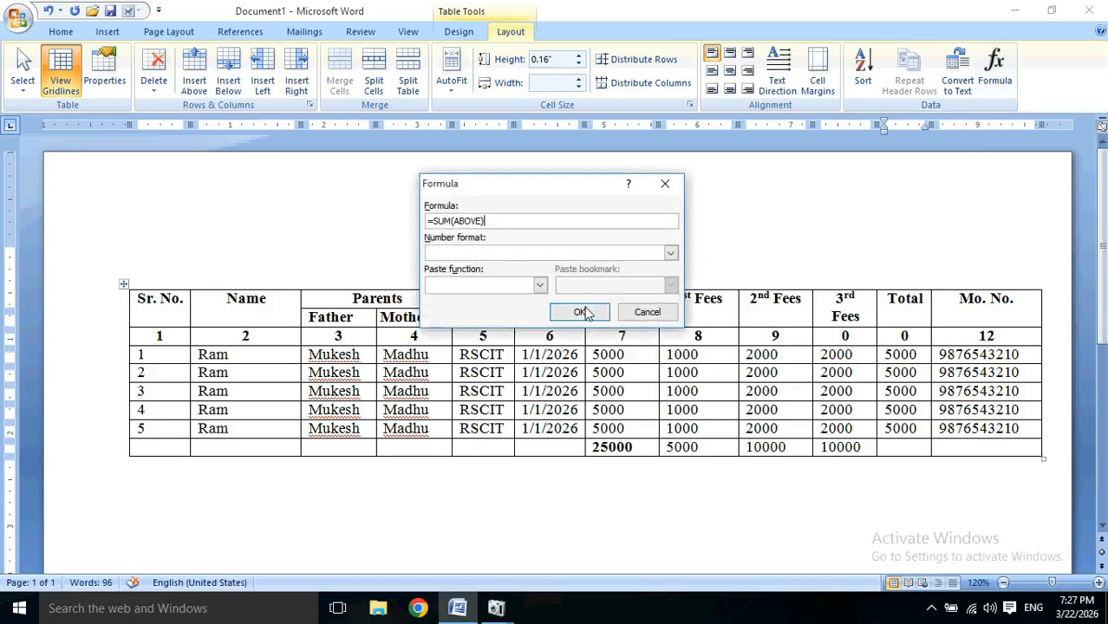
left_click(581, 312)
- Set the column number under 3rd Fees to 10 and the one under Total to 12
left_click_drag(837, 337, 860, 328)
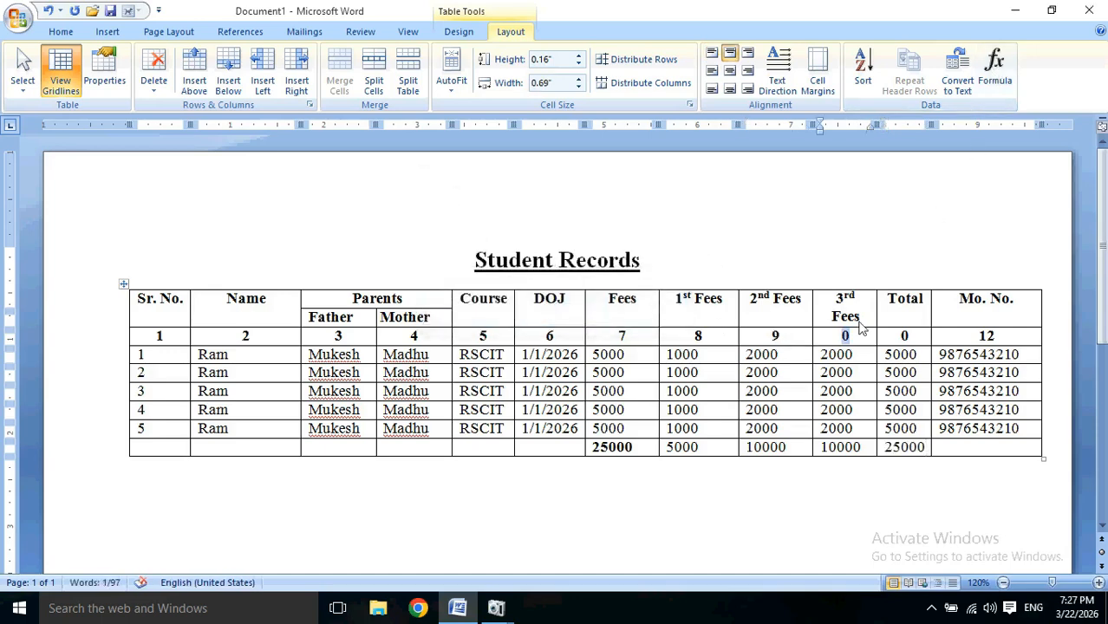
type("10")
double_click(904, 336)
type("12")
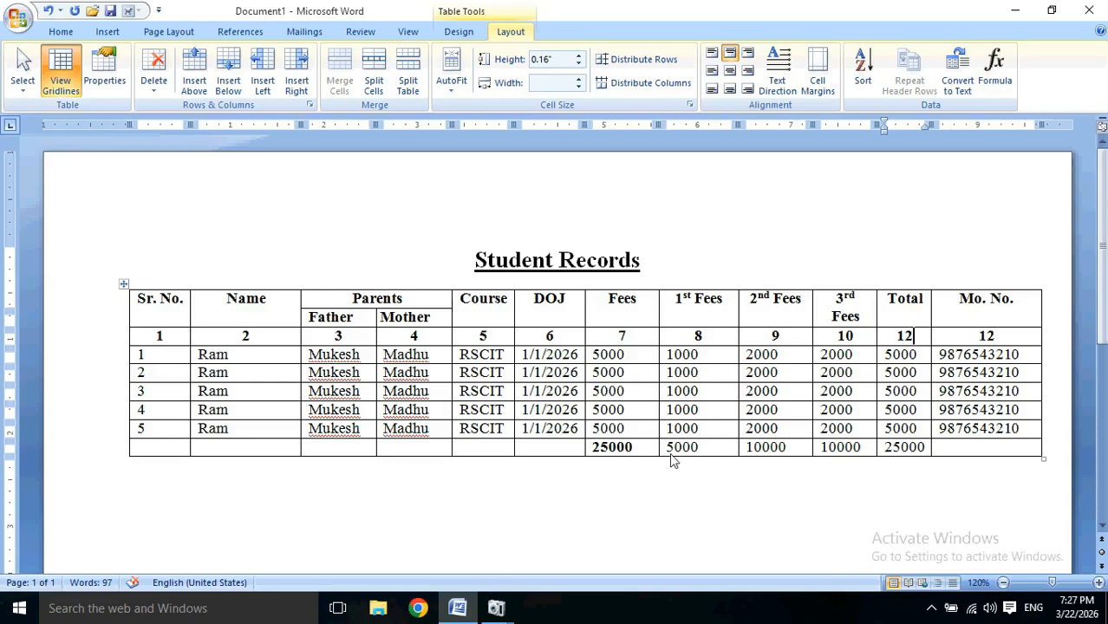
- Insert a =SUM(LEFT) formula in the last-row cell under Mo. No. to add up that row's fee totals
left_click_drag(562, 451, 914, 449)
left_click(956, 451)
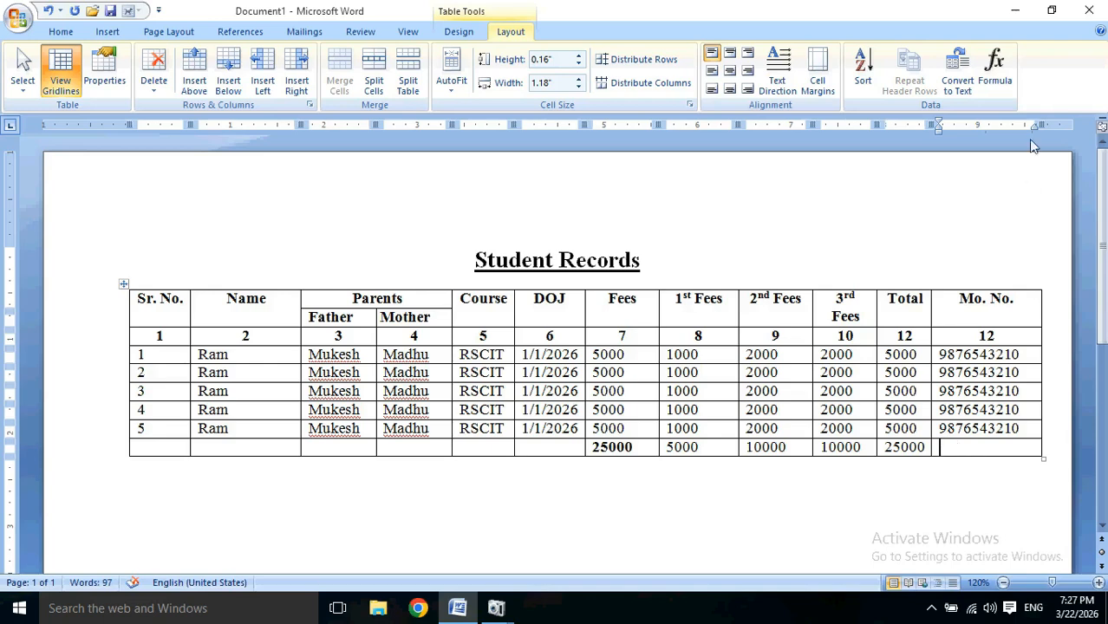
left_click(991, 74)
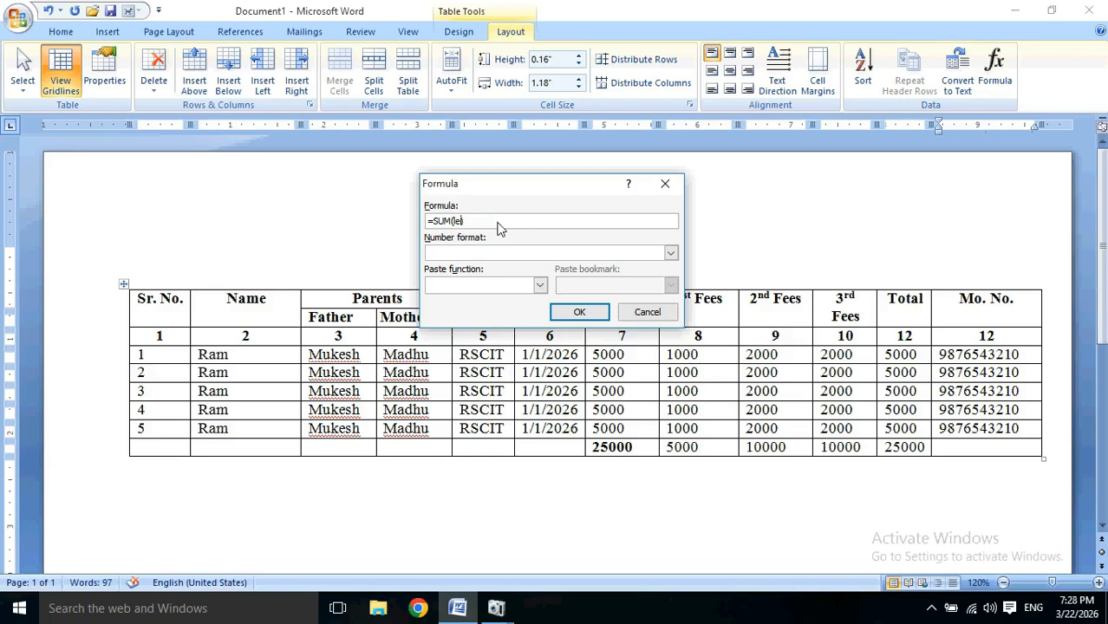
left_click(579, 313)
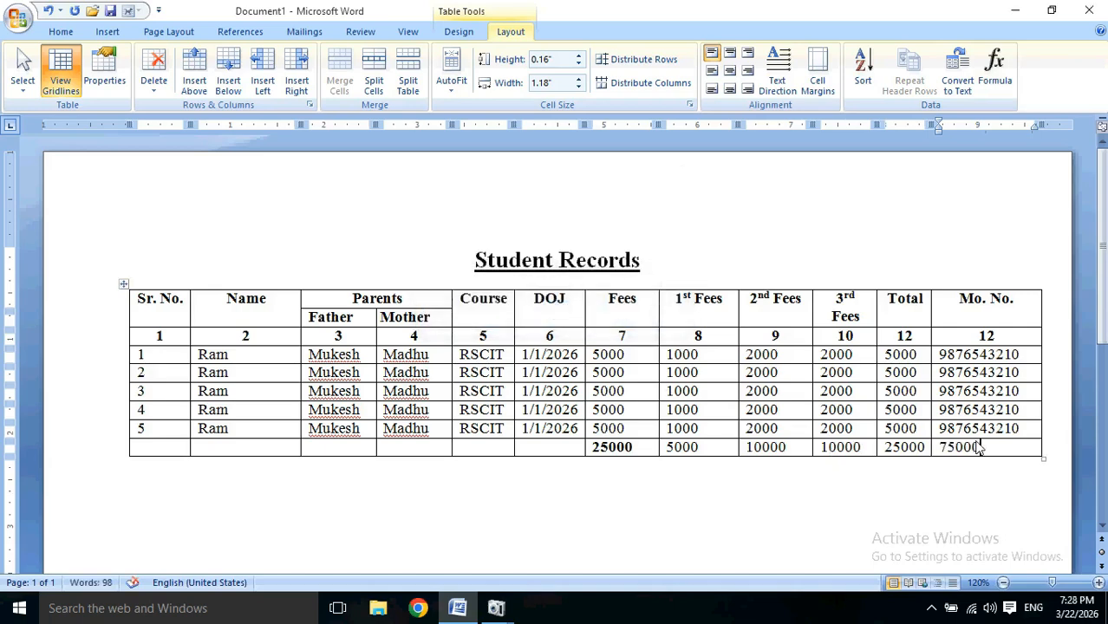
- Make the grand total in the last-row cell under Mo. No. bold
left_click_drag(984, 447, 746, 448)
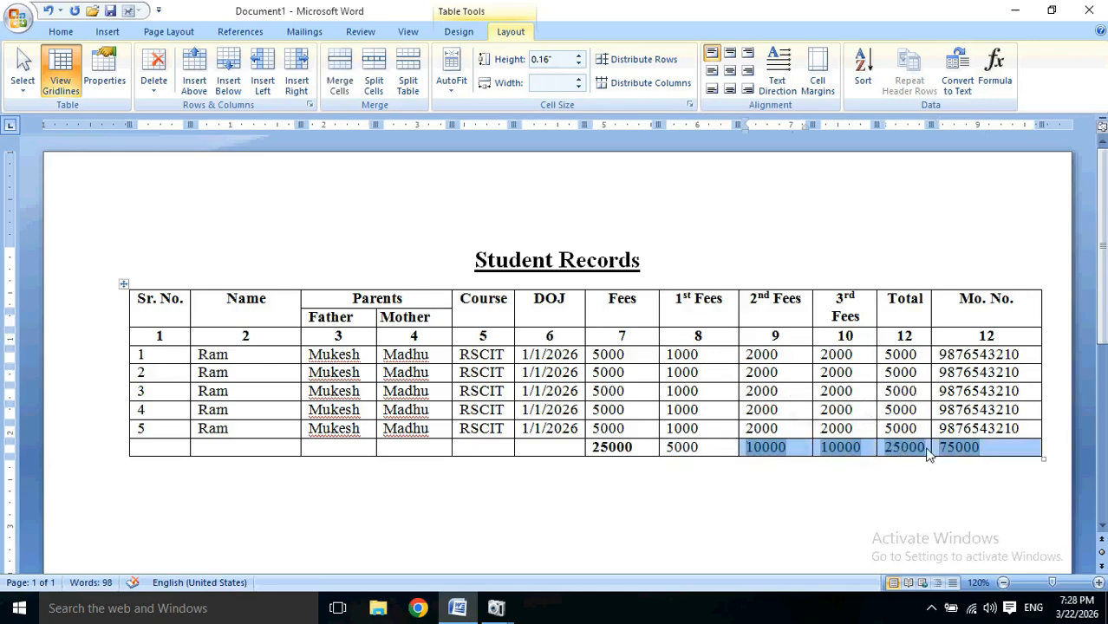
left_click(924, 448)
left_click_drag(989, 450, 937, 448)
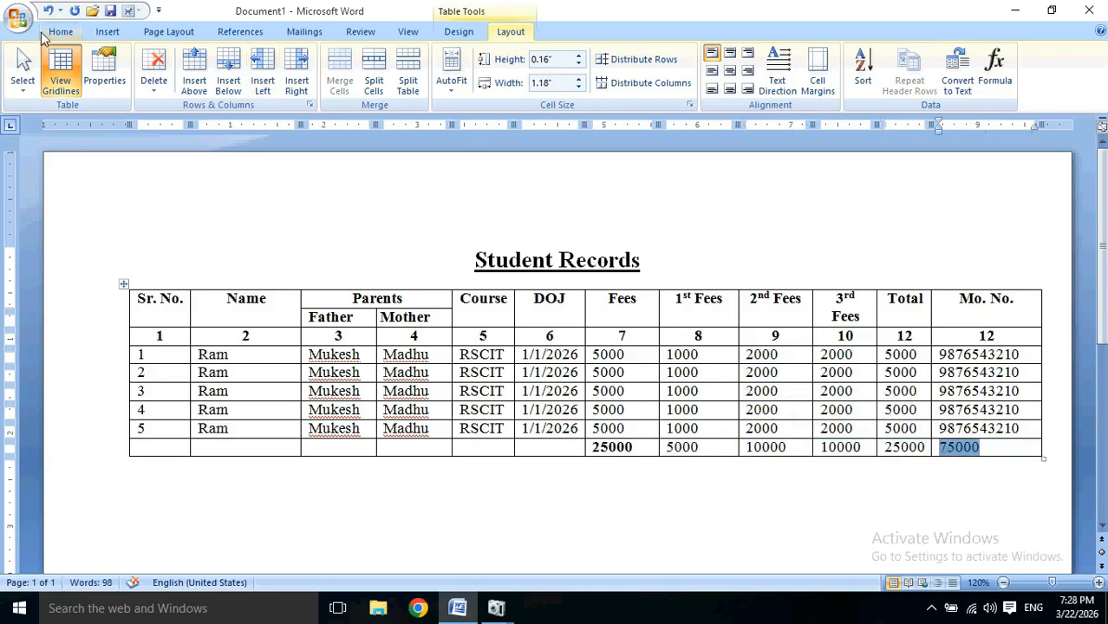
left_click(61, 31)
left_click(140, 82)
left_click(811, 482)
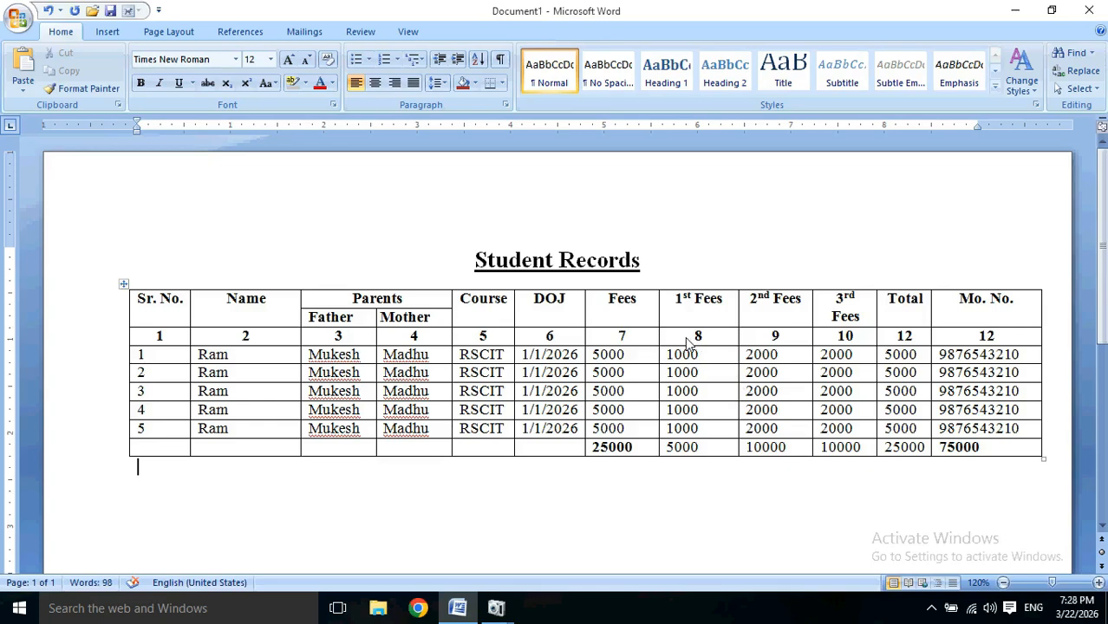
left_click(487, 336)
left_click(510, 33)
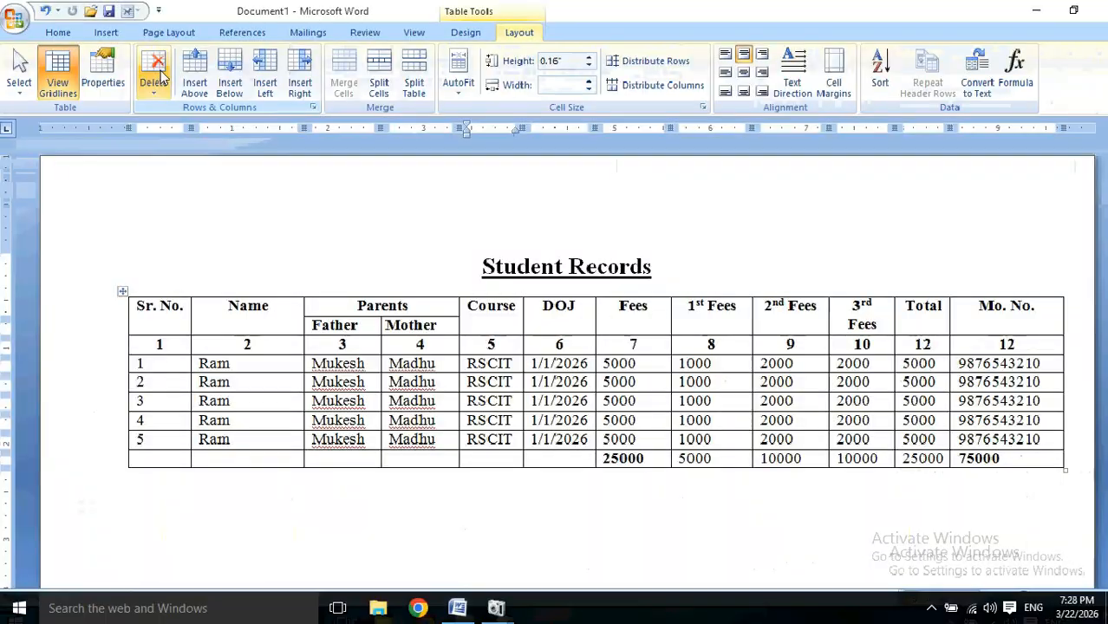
left_click(230, 197)
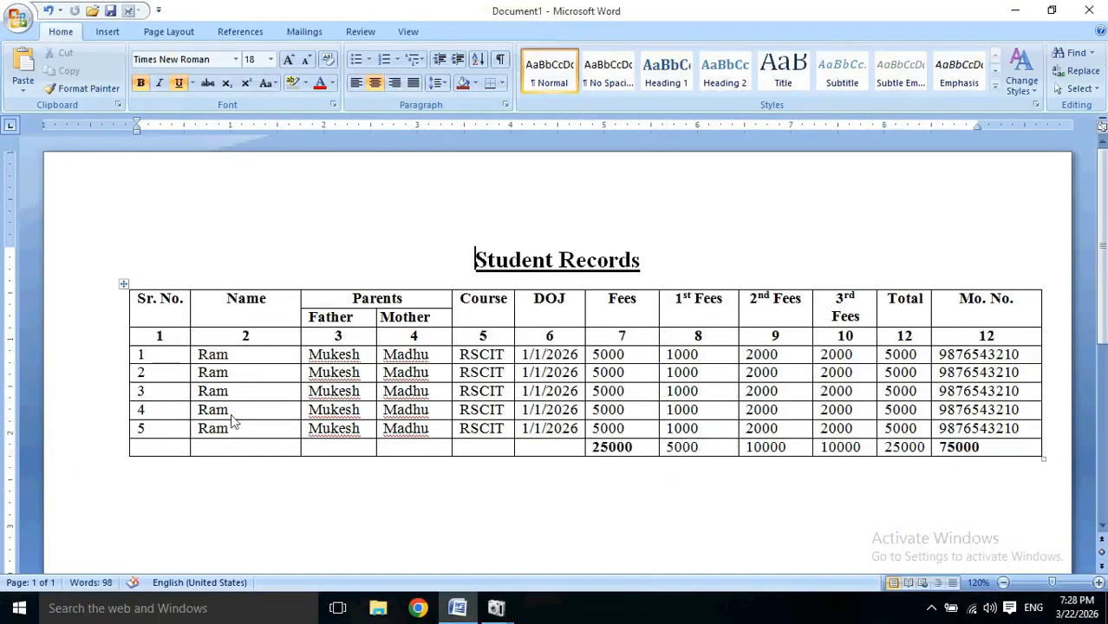
- Add two empty rows at the end of the table by advancing through the cells past the totals row
left_click(240, 454)
key("Tab")
key("Tab")
key("Tab")
key("Tab")
key("Tab")
key("Tab")
key("Tab")
key("Tab")
key("Tab")
key("Tab")
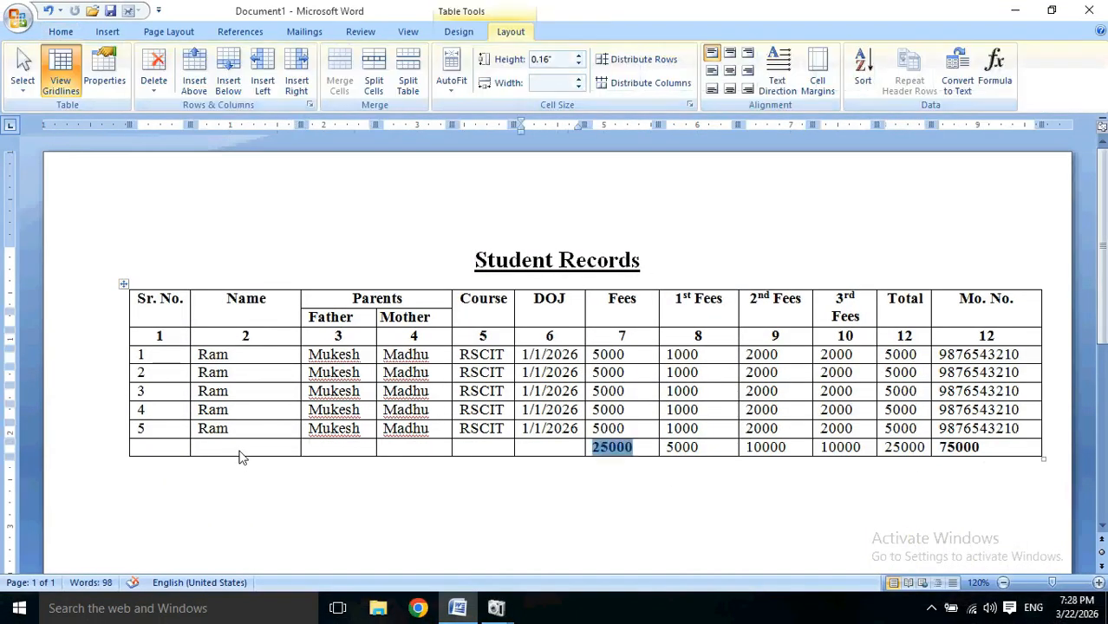
key("Tab")
key("Tab")
key("Tab")
key("Tab")
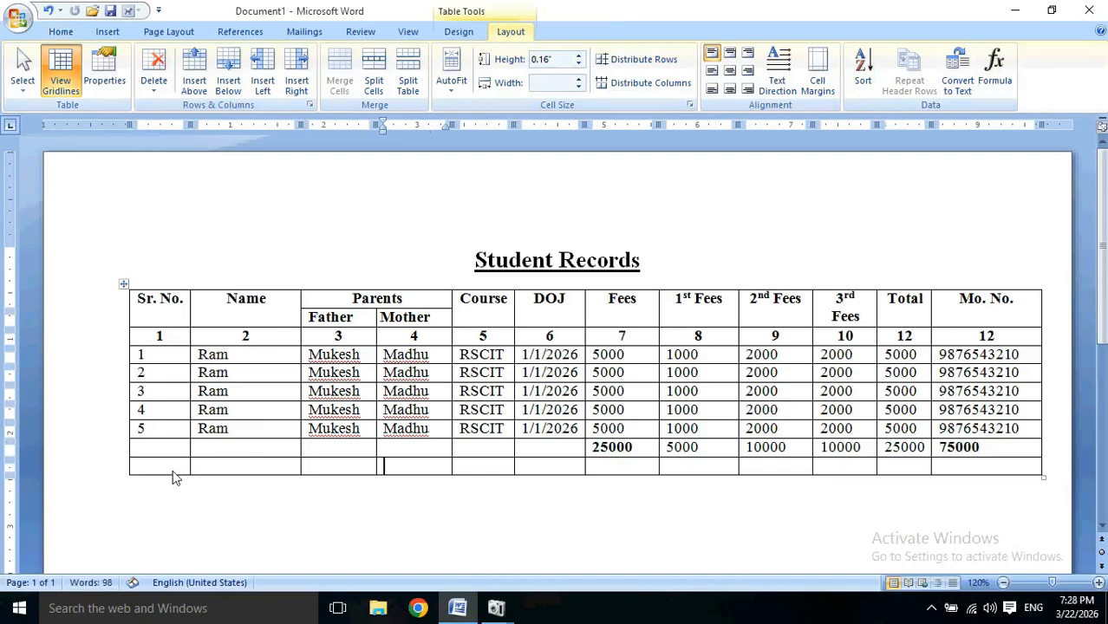
key("Tab")
key("Tab")
key("Tab")
key("Tab")
key("Tab")
key("Tab")
key("Tab")
key("Tab")
key("Tab")
key("Tab")
key("Tab")
key("Tab")
key("Tab")
key("Tab")
key("Tab")
key("Tab")
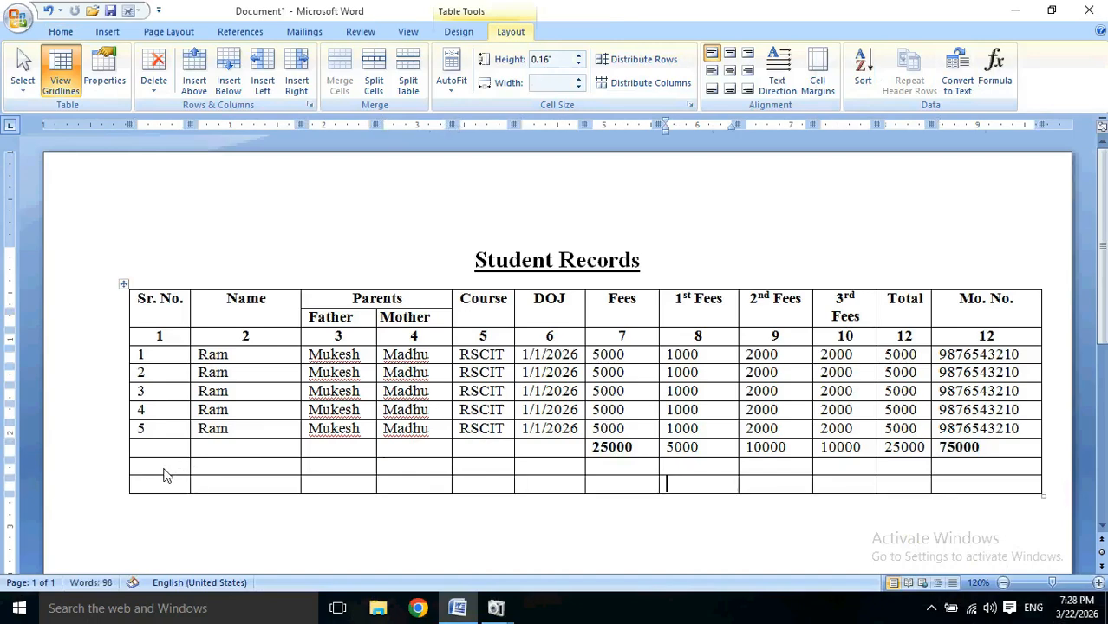
- Try deleting the two empty rows below the totals row, and undo the deletion
left_click_drag(167, 474, 942, 488)
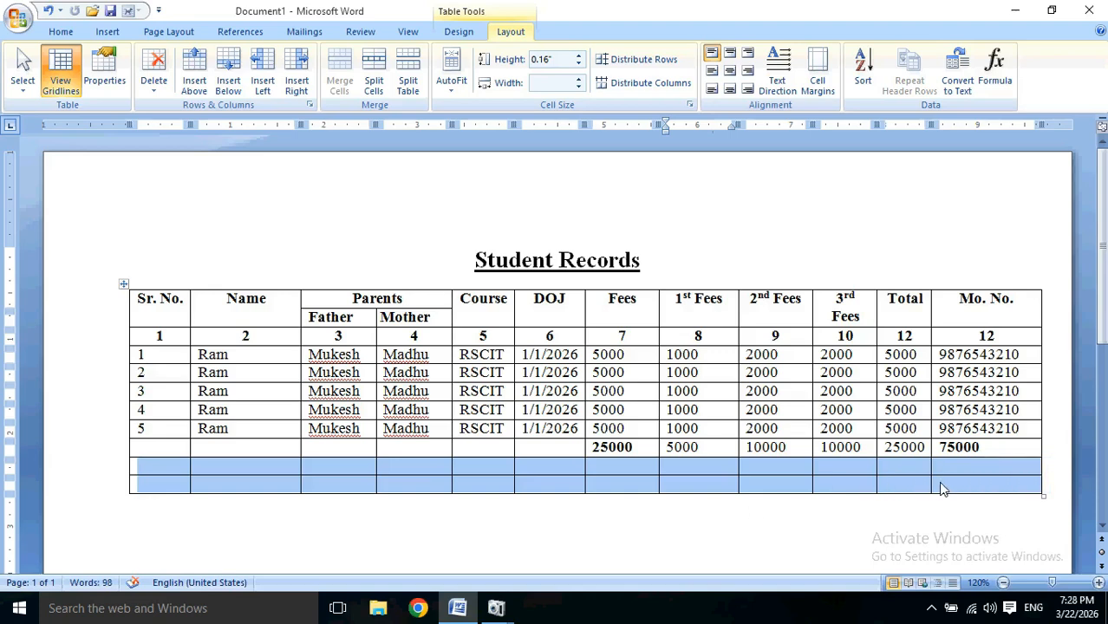
left_click(155, 91)
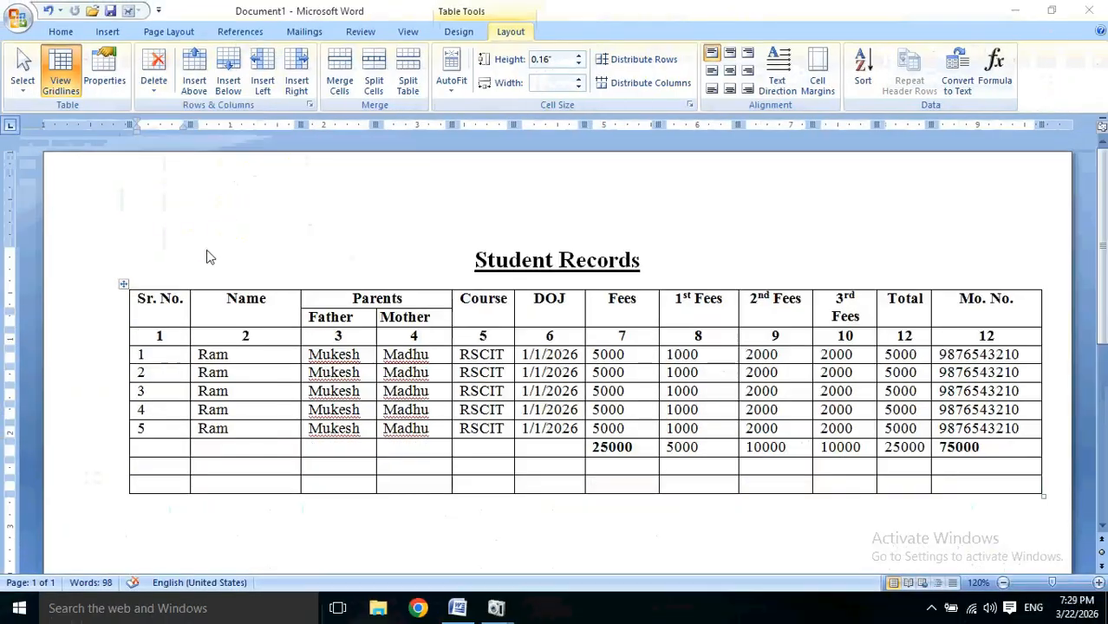
left_click(160, 448)
left_click_drag(160, 447, 191, 488)
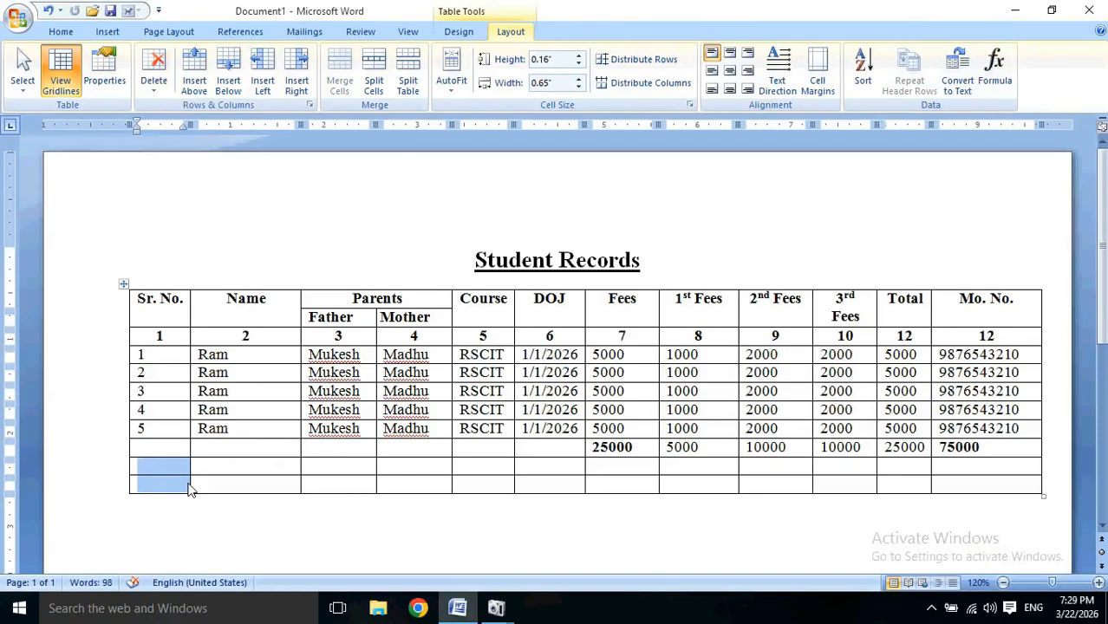
left_click(153, 74)
left_click(186, 146)
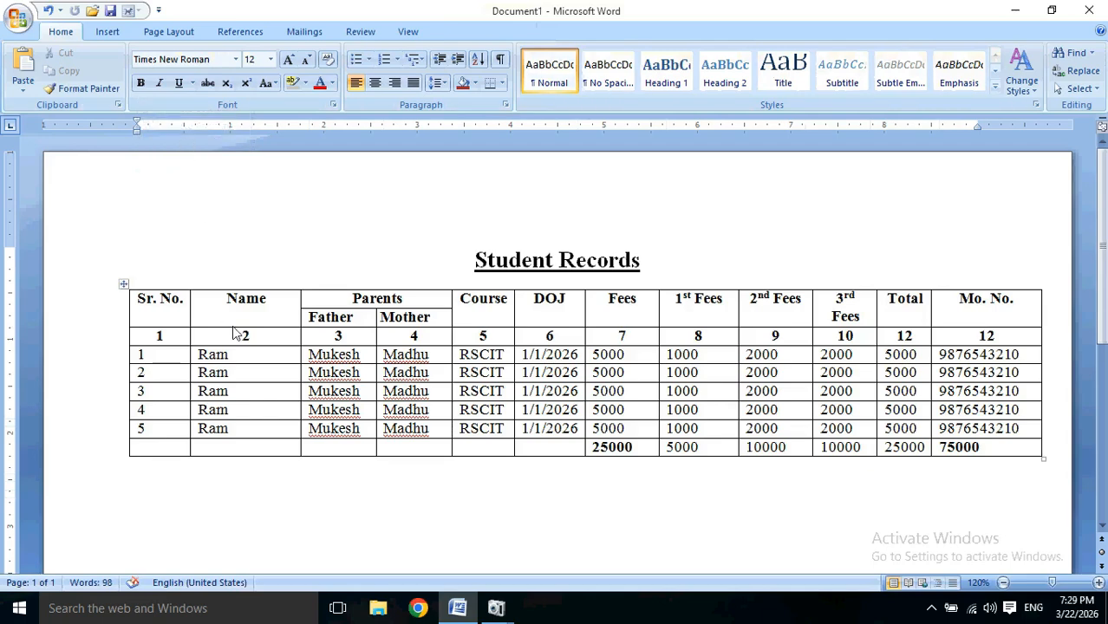
key("ctrl+z")
- Try splitting the totals row's empty Name cell into 3 columns and 2 rows, and undo the split
left_click(279, 357)
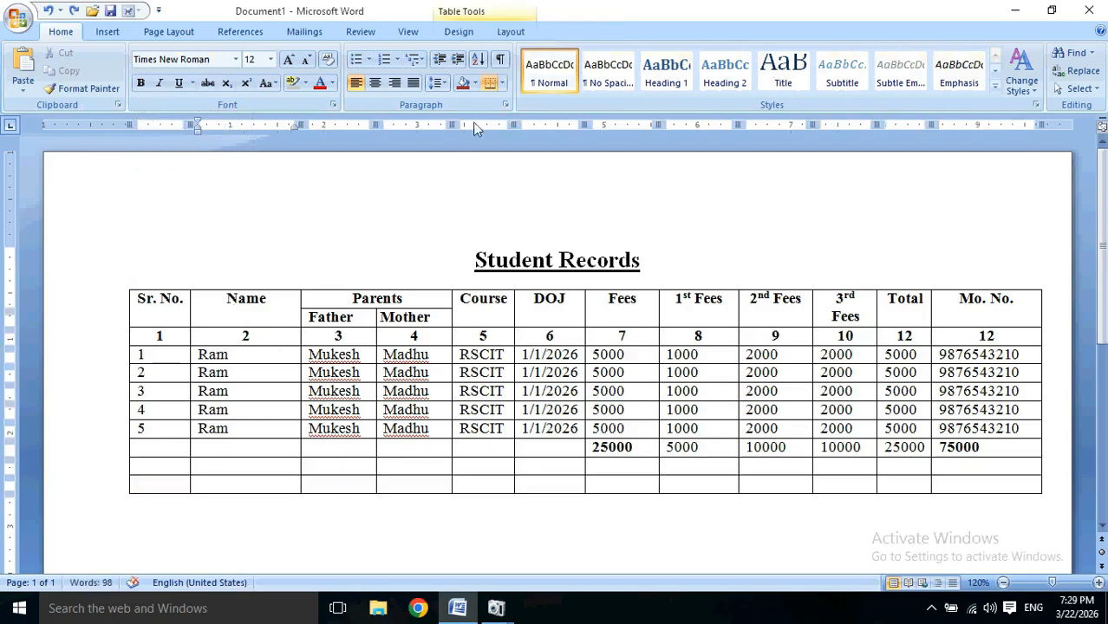
left_click(511, 31)
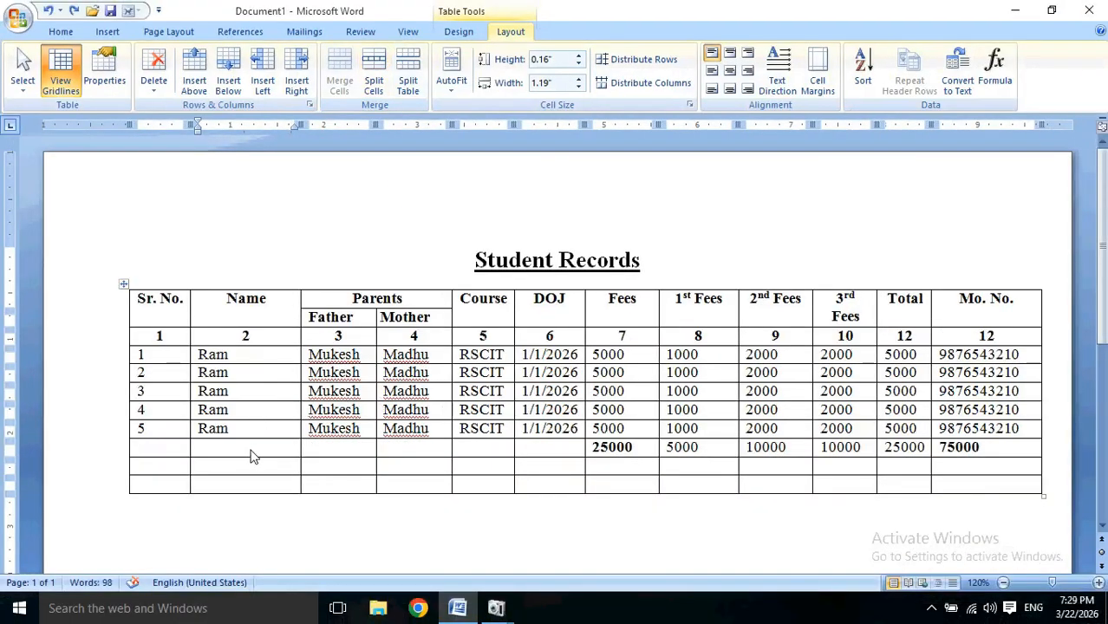
left_click_drag(208, 357, 227, 435)
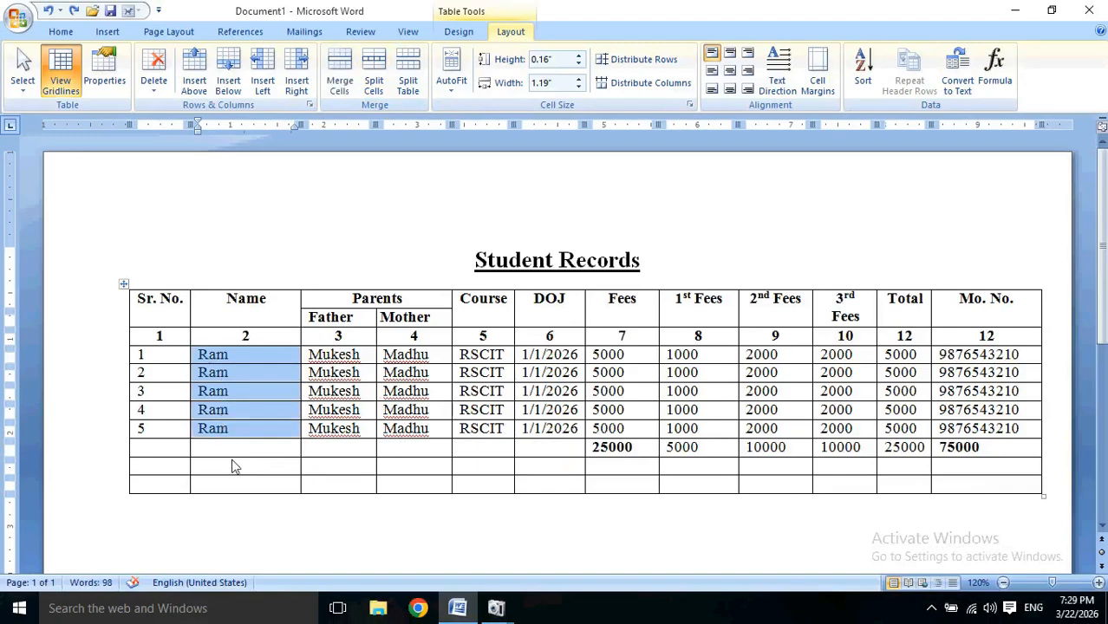
left_click(253, 452)
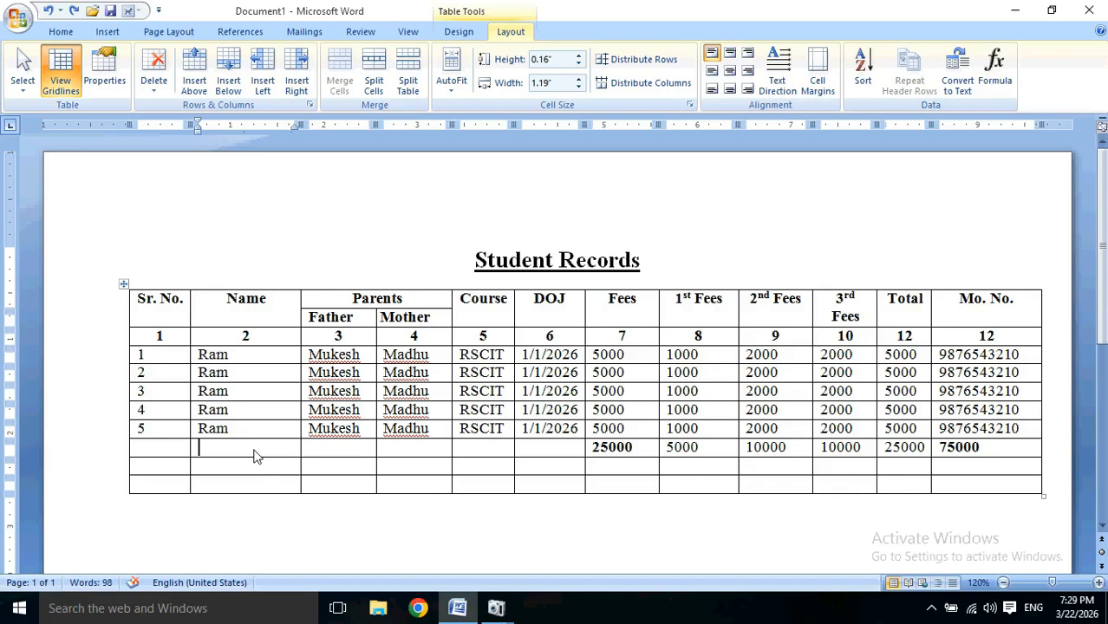
scroll(253, 452, "up", 2, "ctrl")
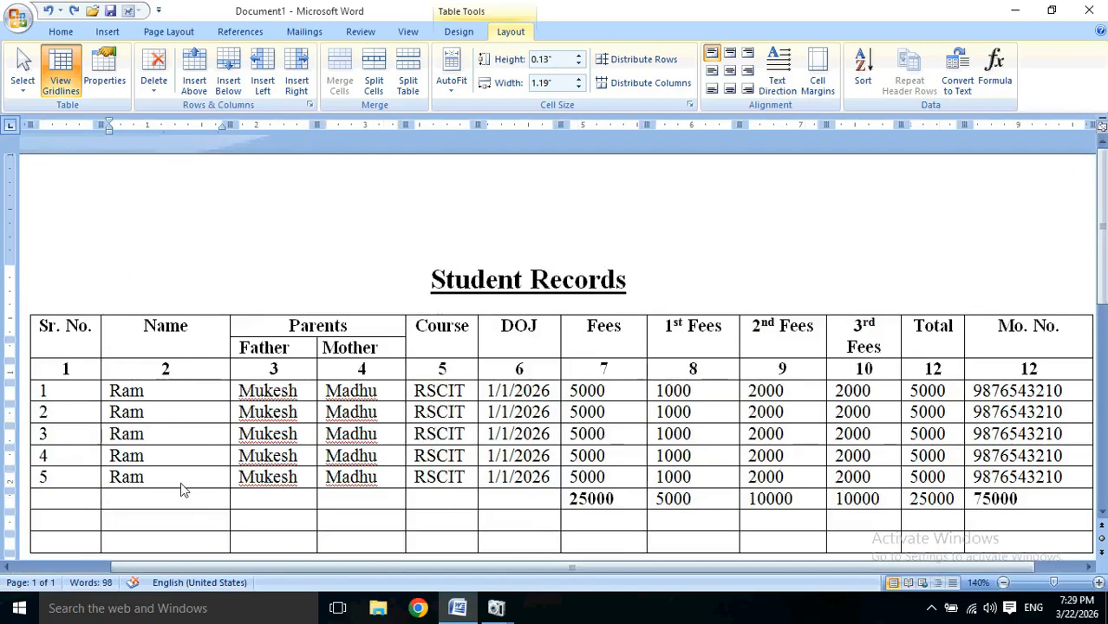
left_click(373, 82)
left_click(375, 84)
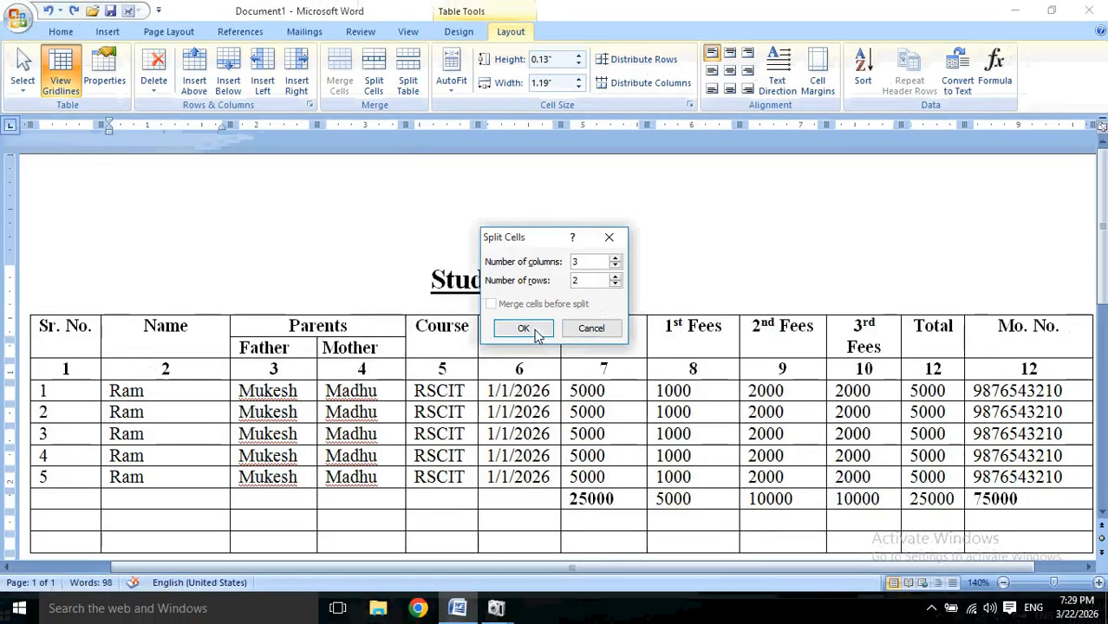
left_click(486, 351)
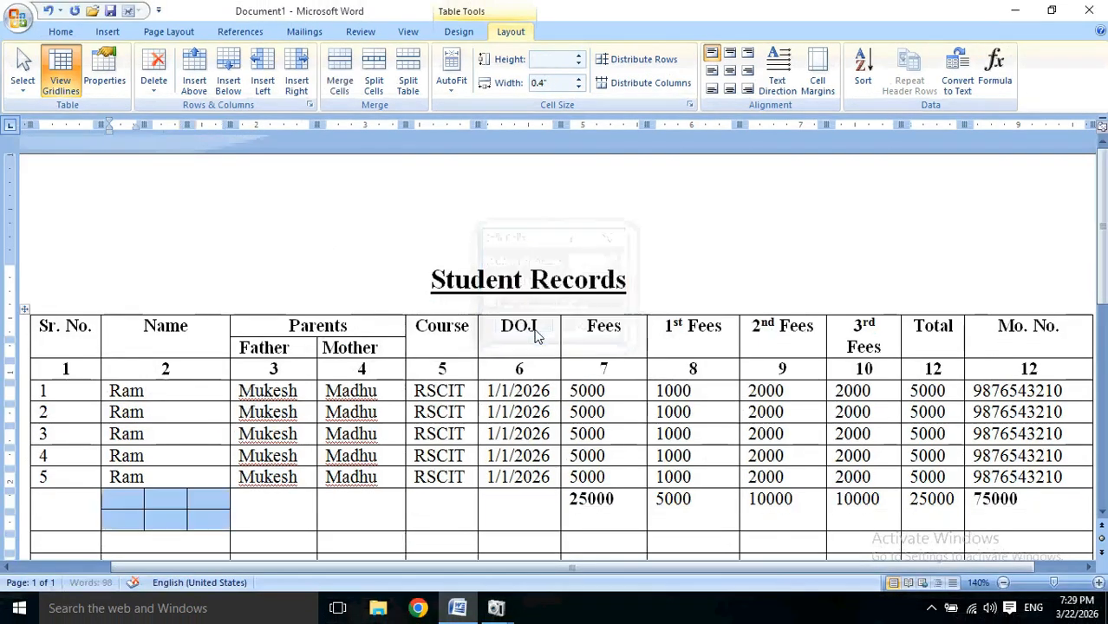
left_click(129, 496)
left_click(206, 505)
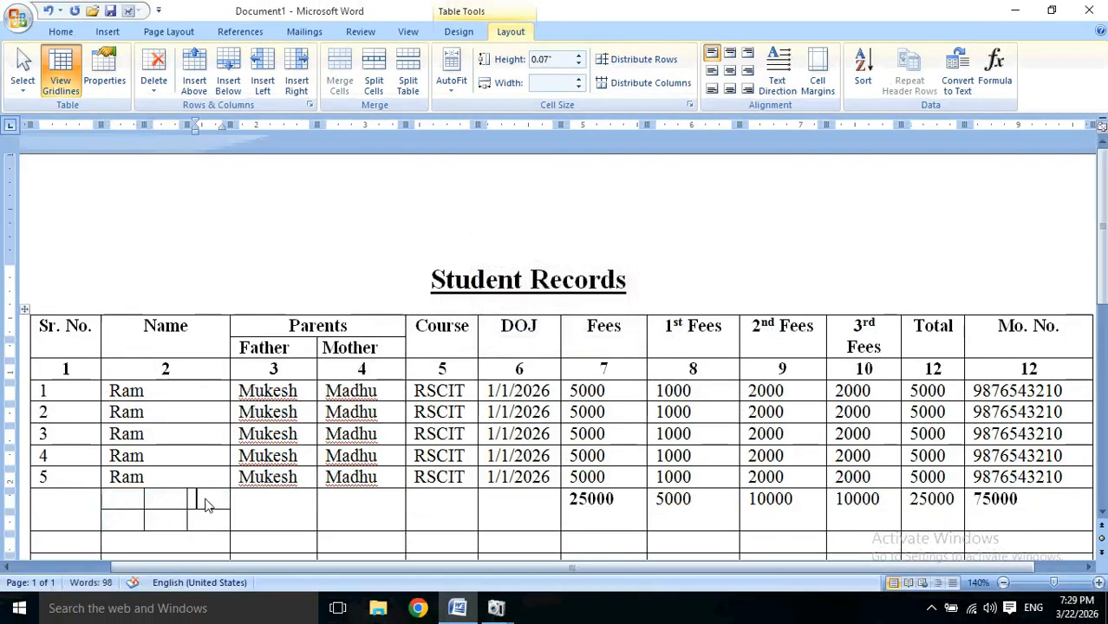
left_click(145, 520)
key("ctrl+z")
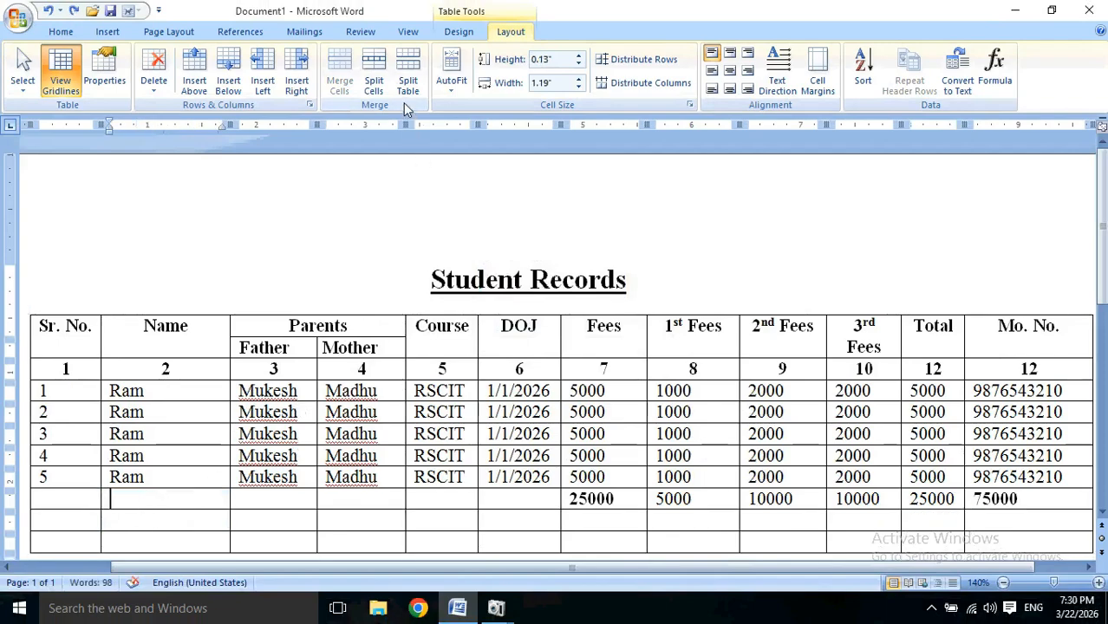
- Try splitting the table in two above the third student's record, and undo the split
scroll(381, 351, "down", 2)
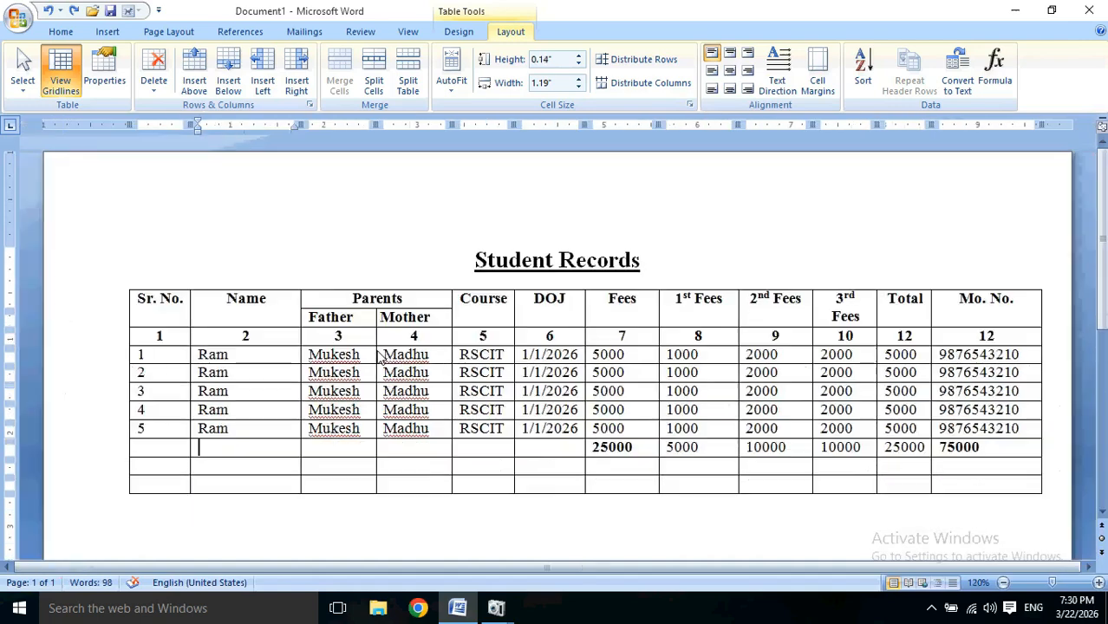
left_click(359, 393)
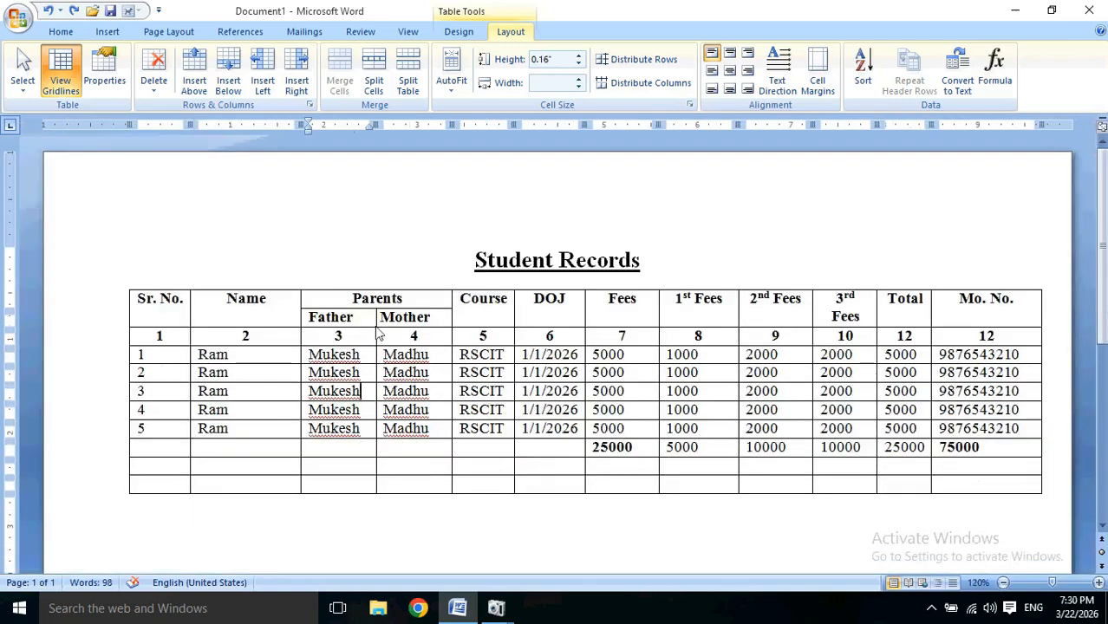
left_click(407, 80)
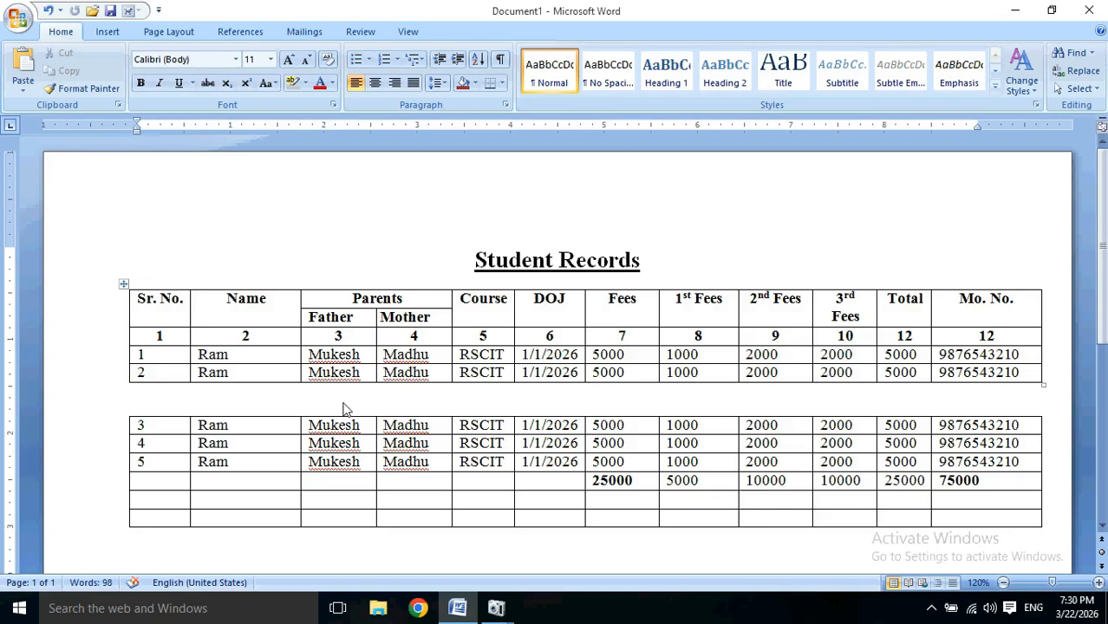
key("ctrl+z")
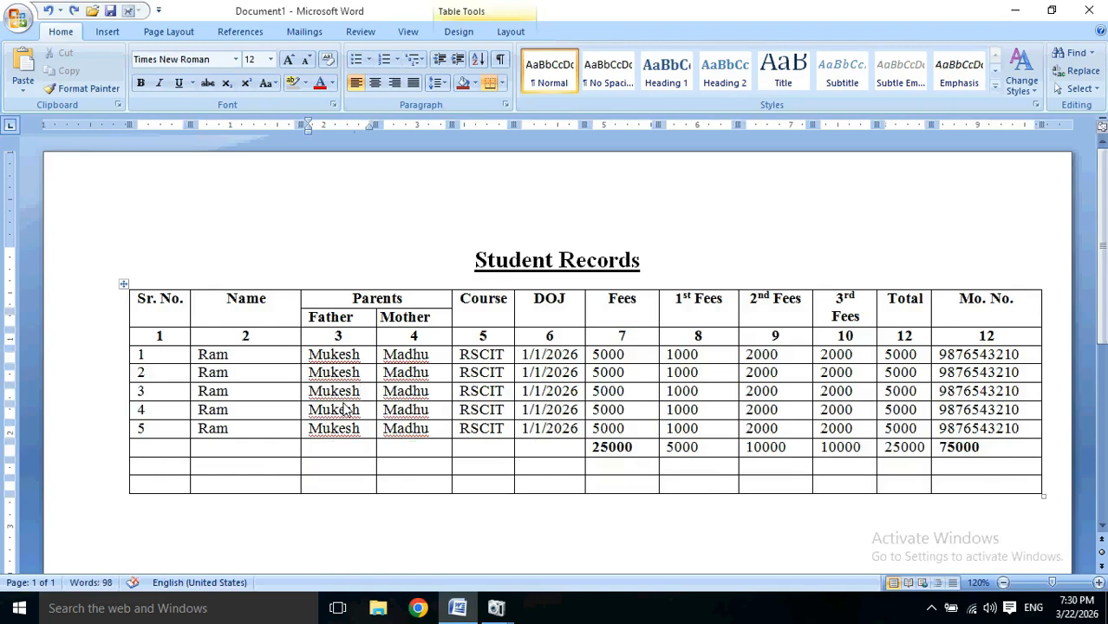
- Apply AutoFit Contents to the whole table so the column widths match their text
left_click(389, 375)
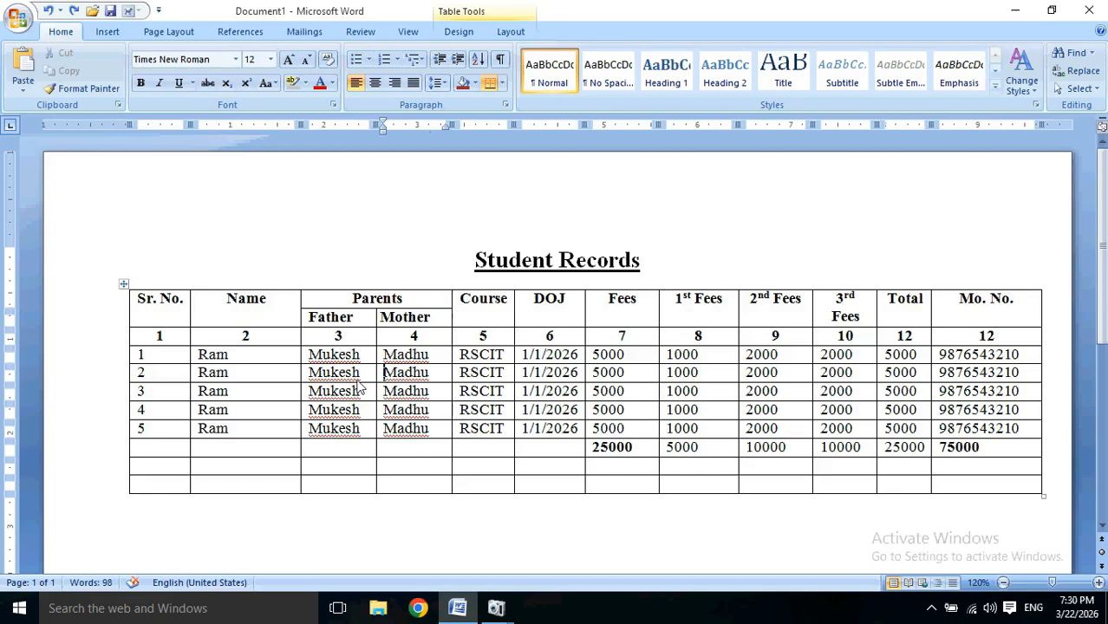
left_click(511, 33)
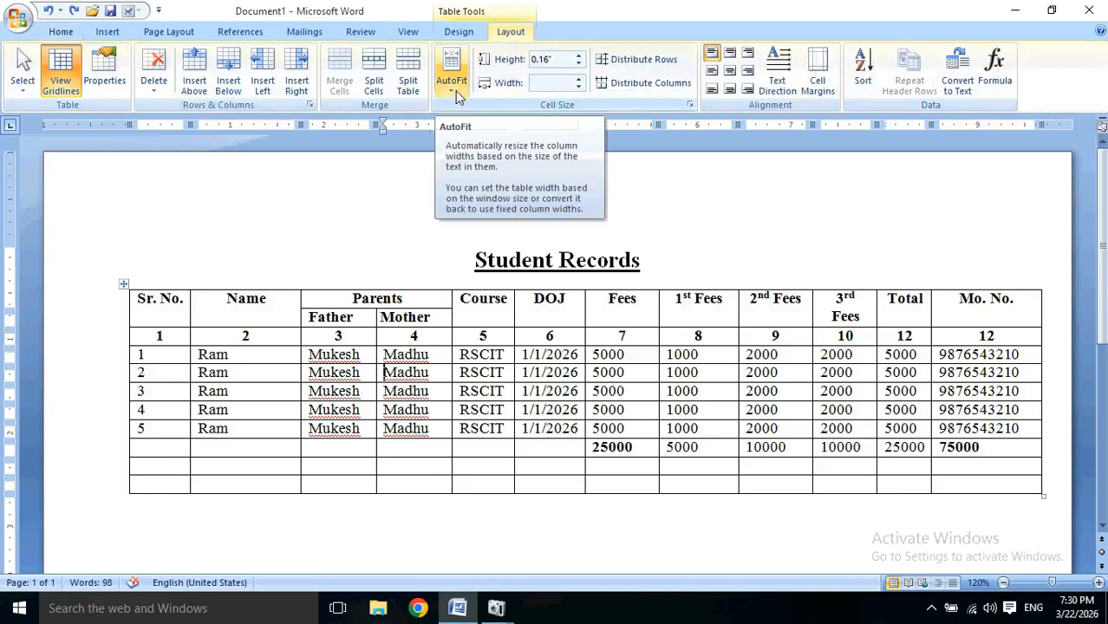
left_click(424, 299)
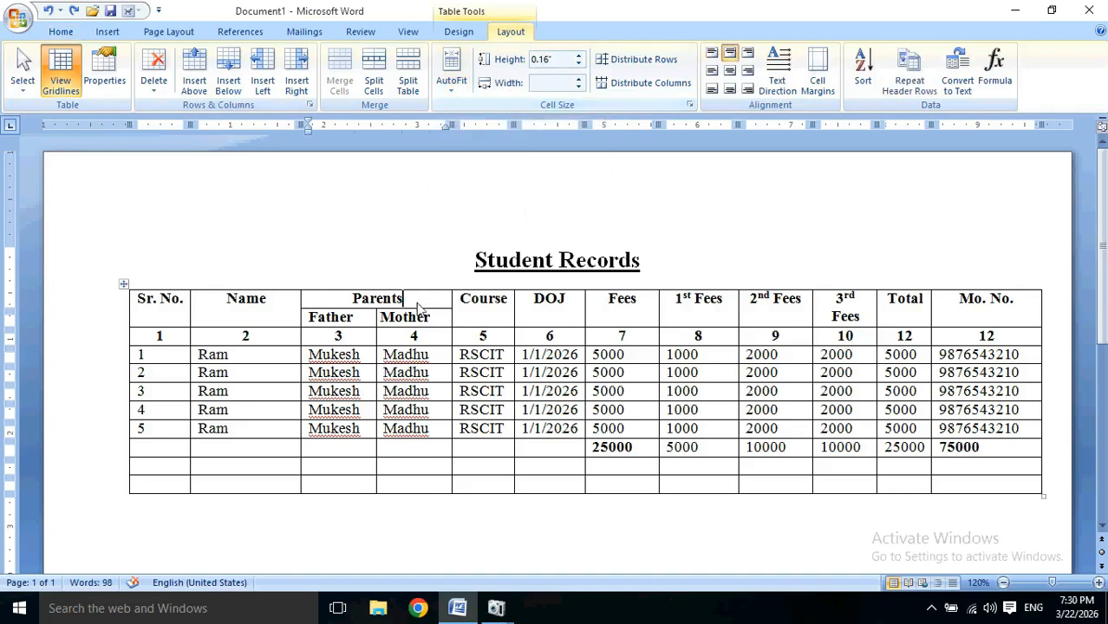
left_click_drag(143, 305, 970, 483)
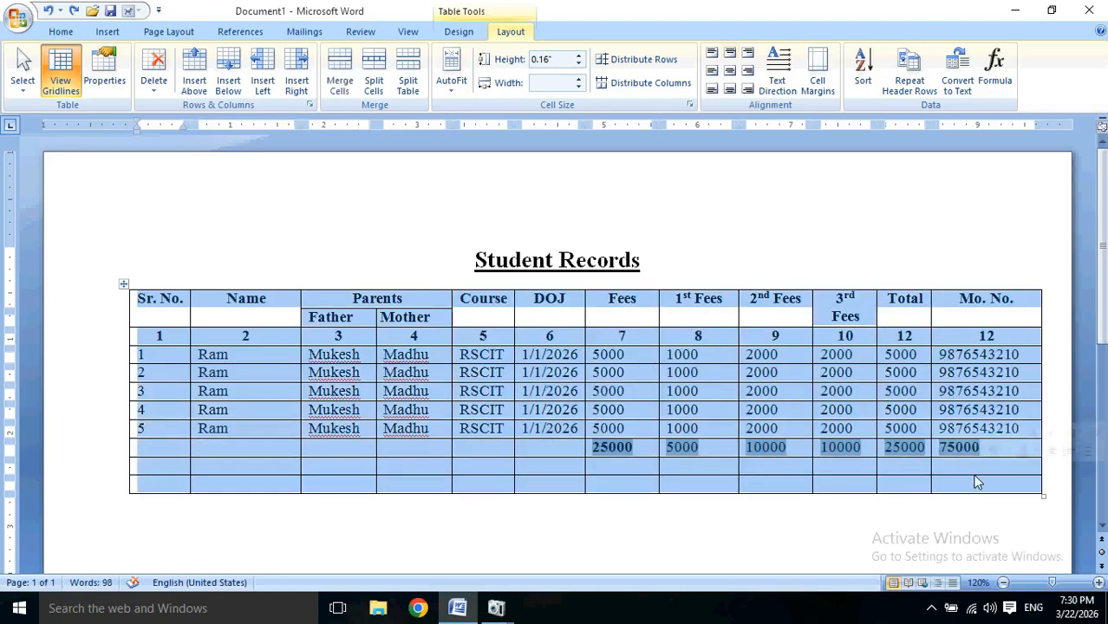
left_click(455, 74)
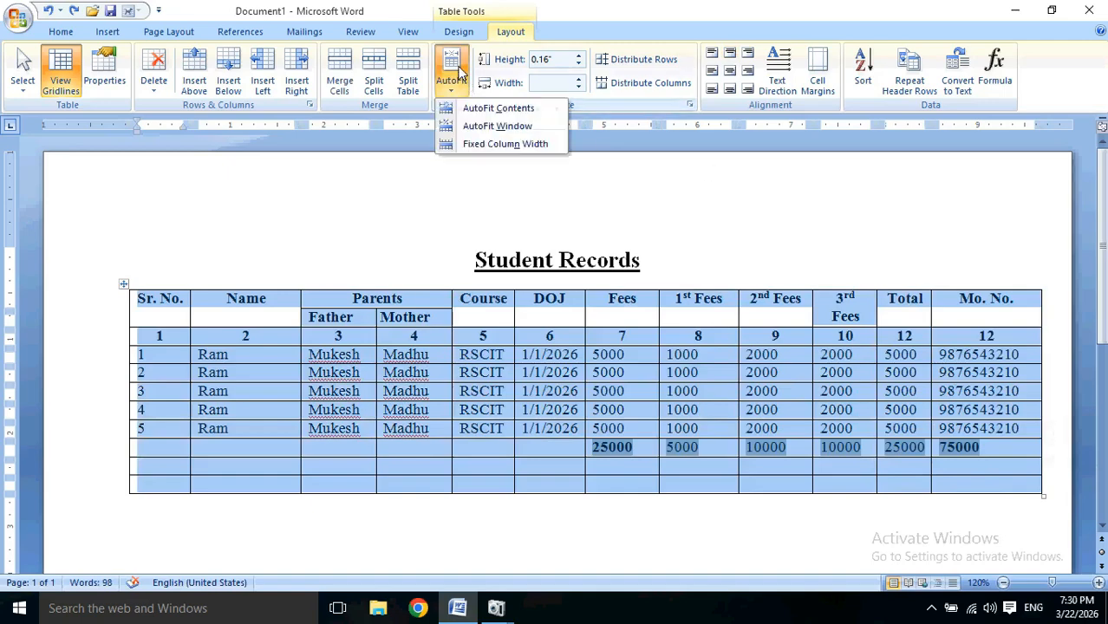
left_click(509, 111)
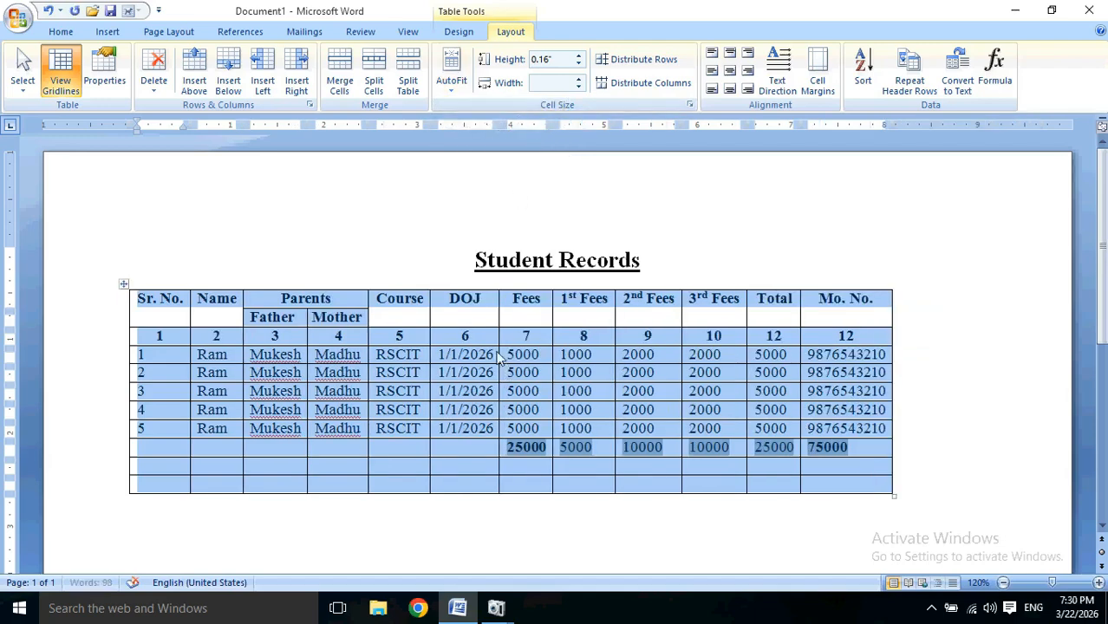
left_click(482, 342)
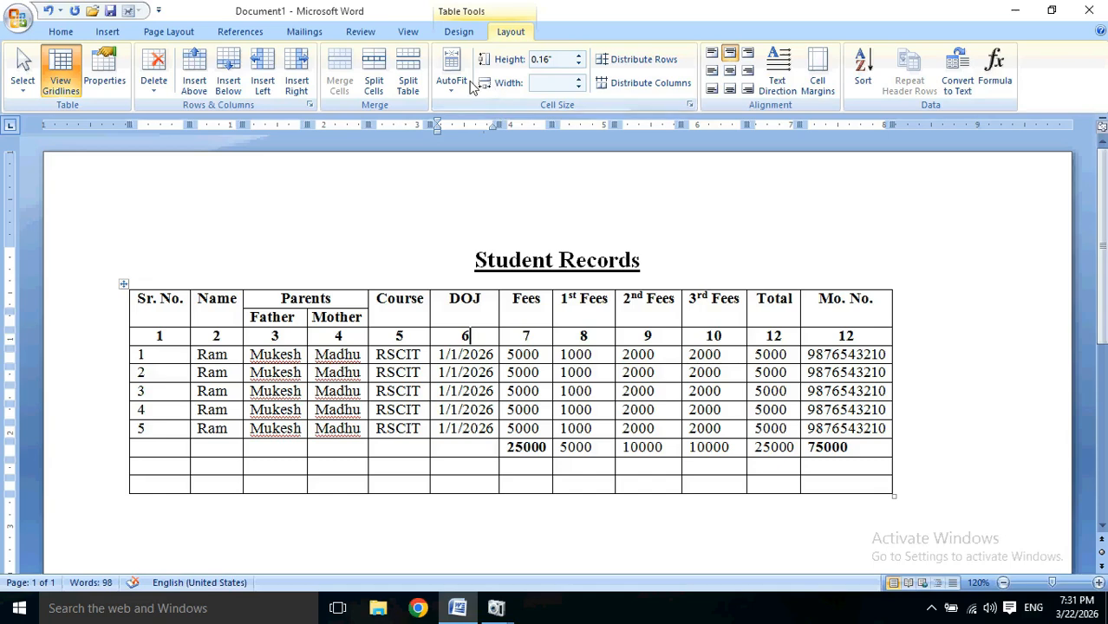
- Try a row height of 0.3" on the table's column-number row, and reduce it to 0.1"
left_click(551, 83)
left_click(789, 338)
left_click(578, 55)
left_click(578, 55)
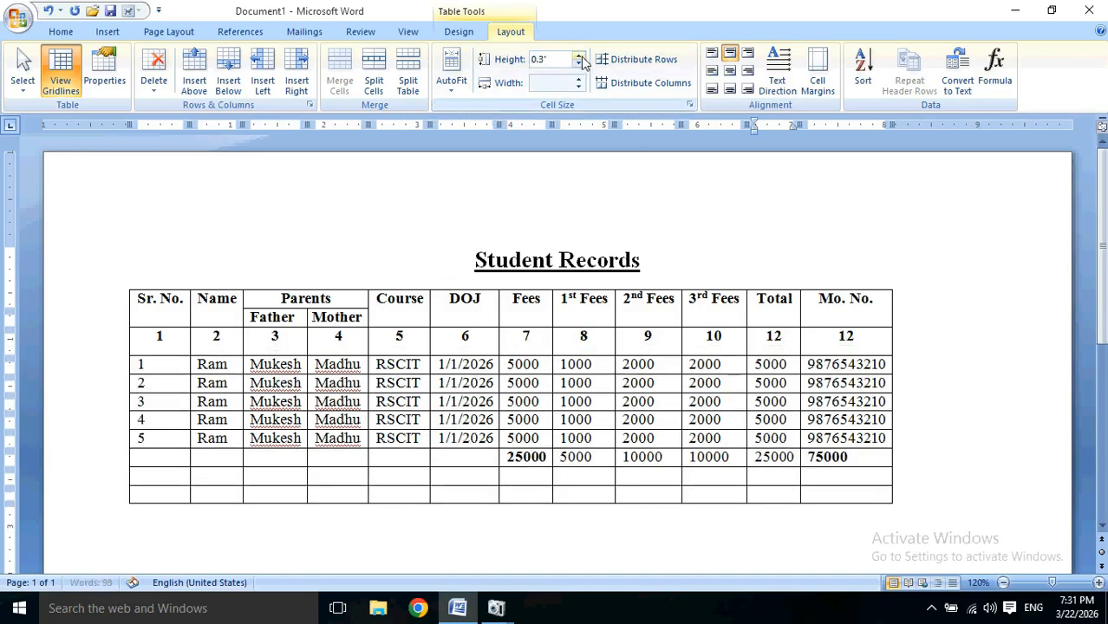
left_click(578, 63)
left_click(578, 63)
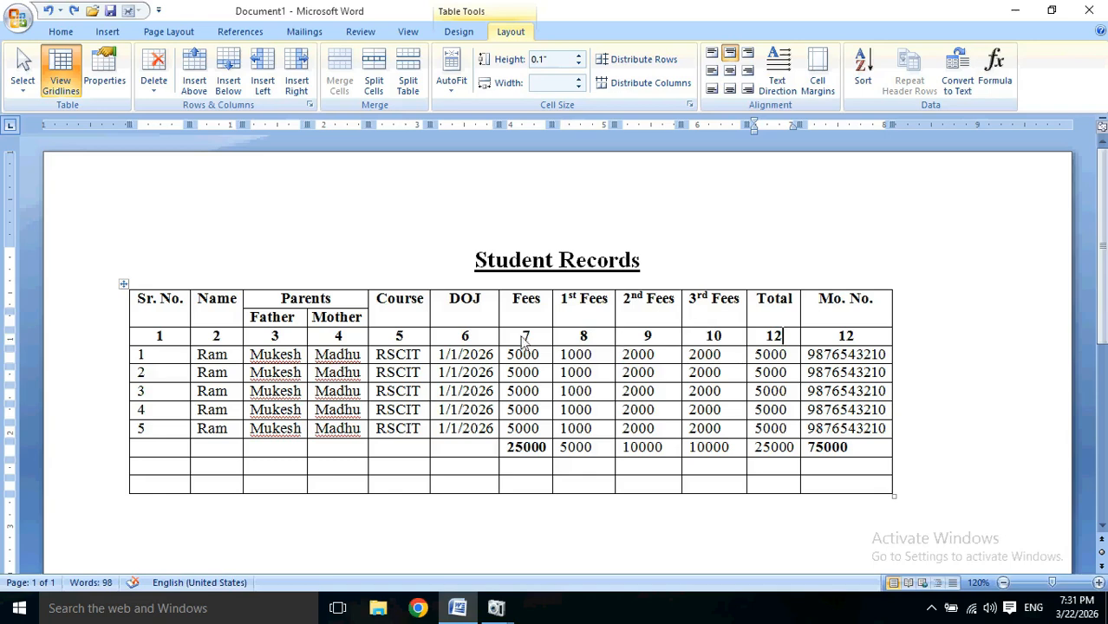
- Try middle-right alignment on the header cells from Course to Mo. No., and settle on centering them both horizontally and vertically
scroll(563, 344, "up", 1, "ctrl")
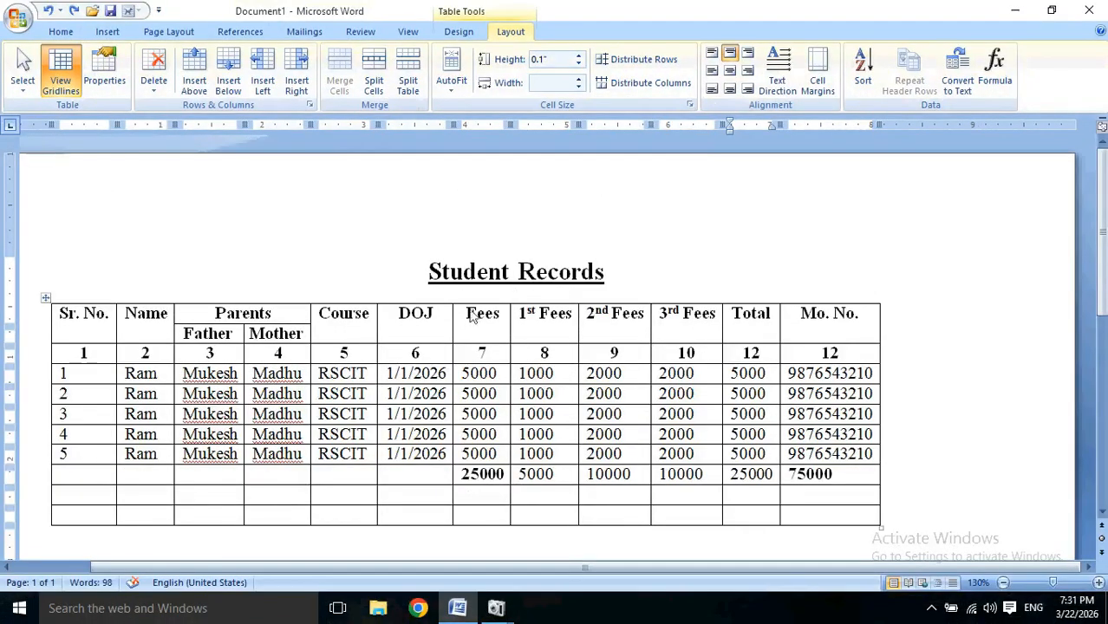
left_click_drag(404, 323, 801, 325)
left_click_drag(324, 317, 803, 336)
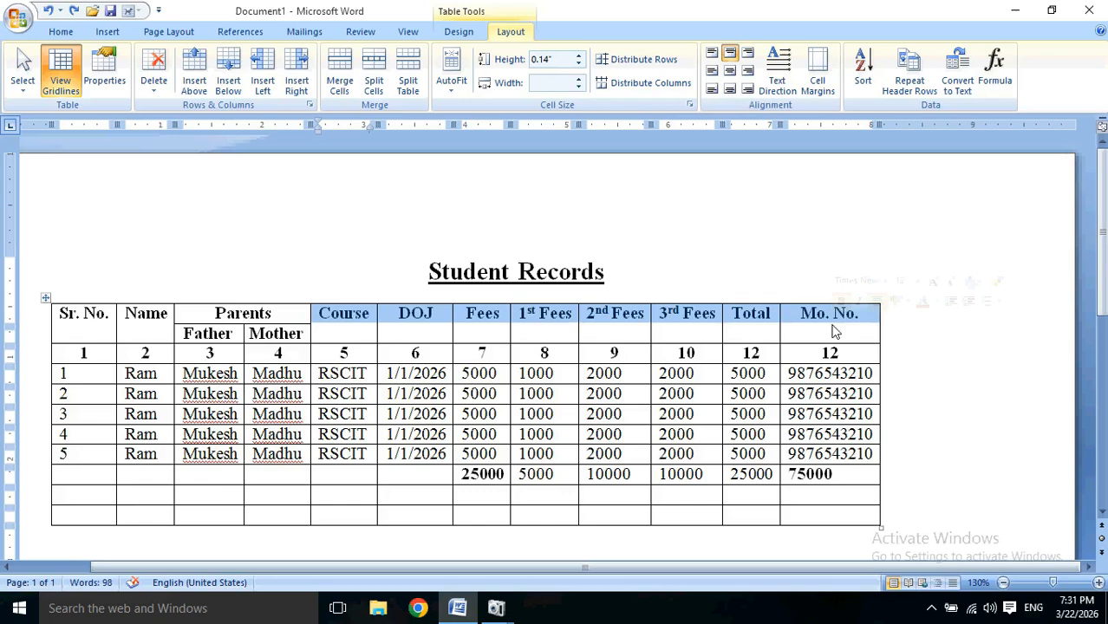
left_click(731, 73)
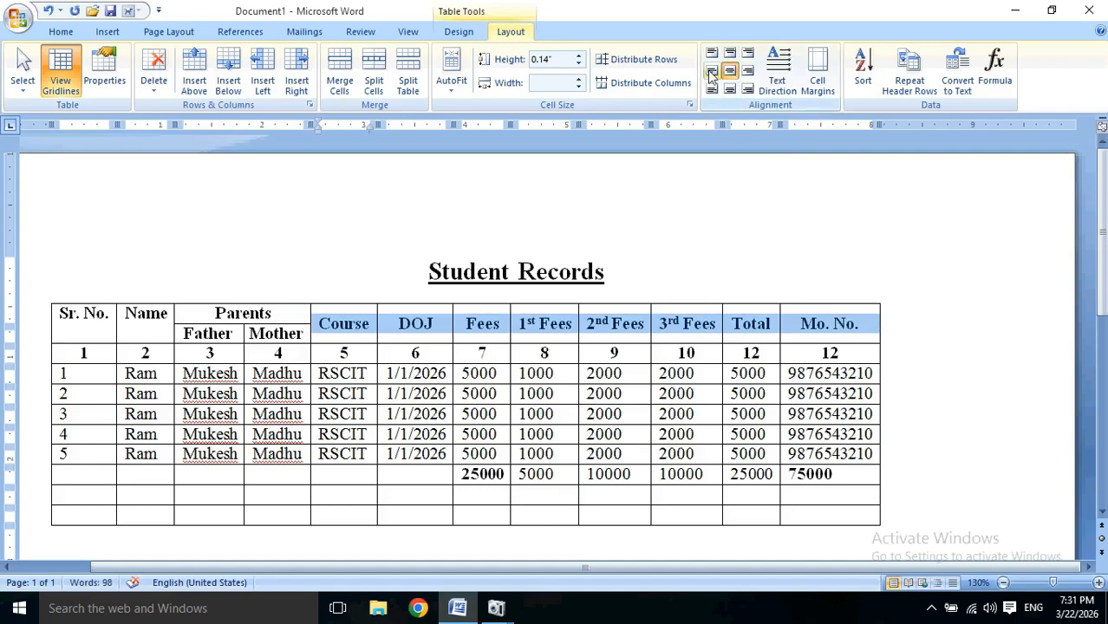
left_click(751, 77)
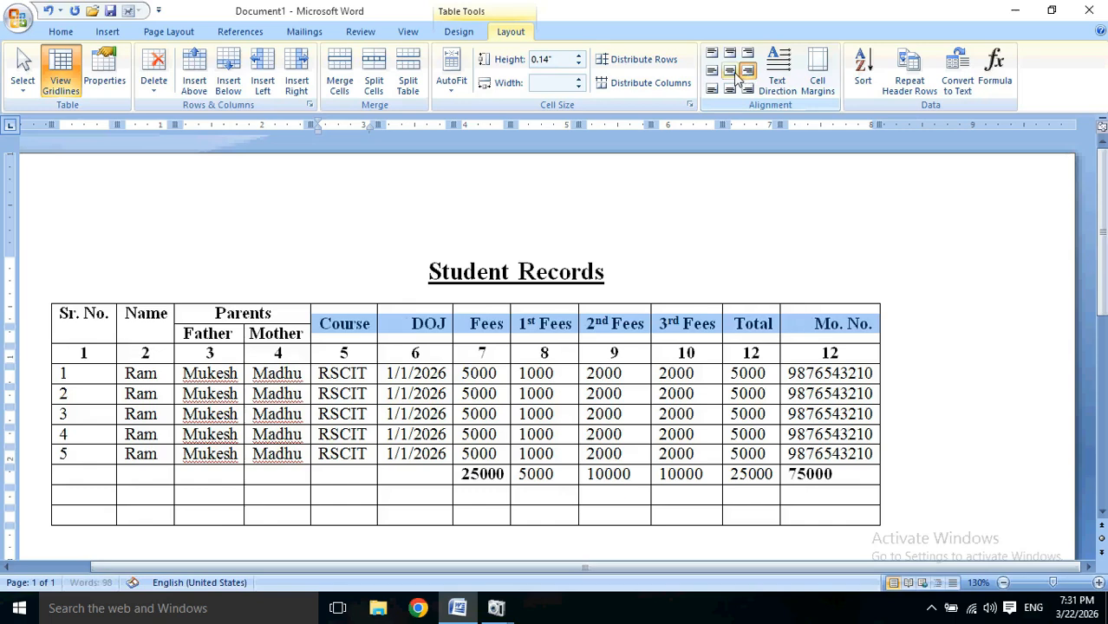
left_click(730, 78)
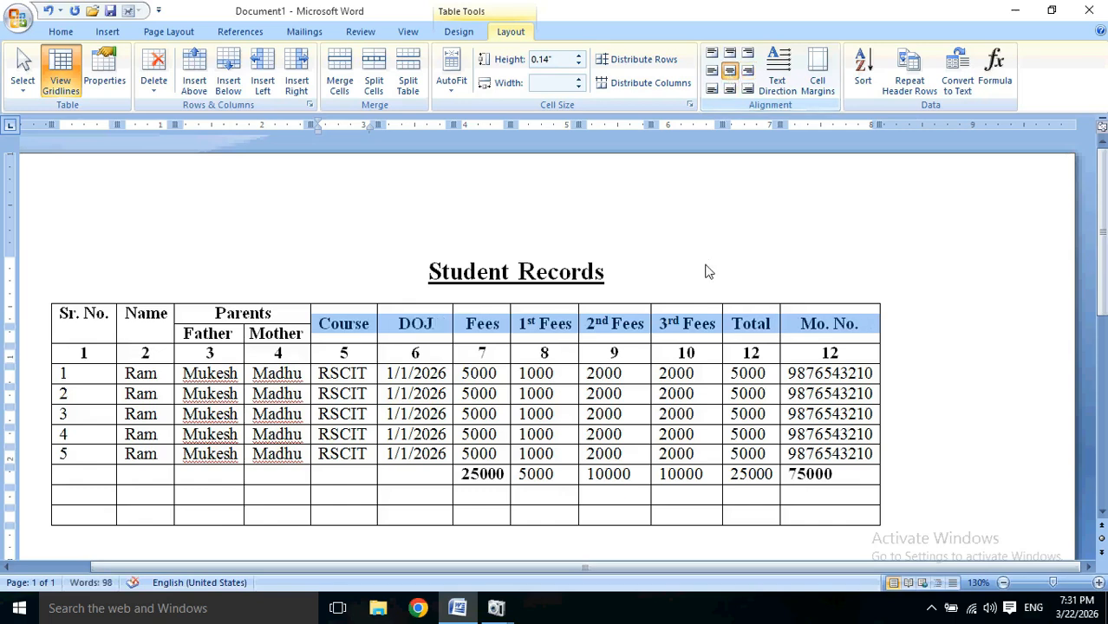
left_click(693, 336)
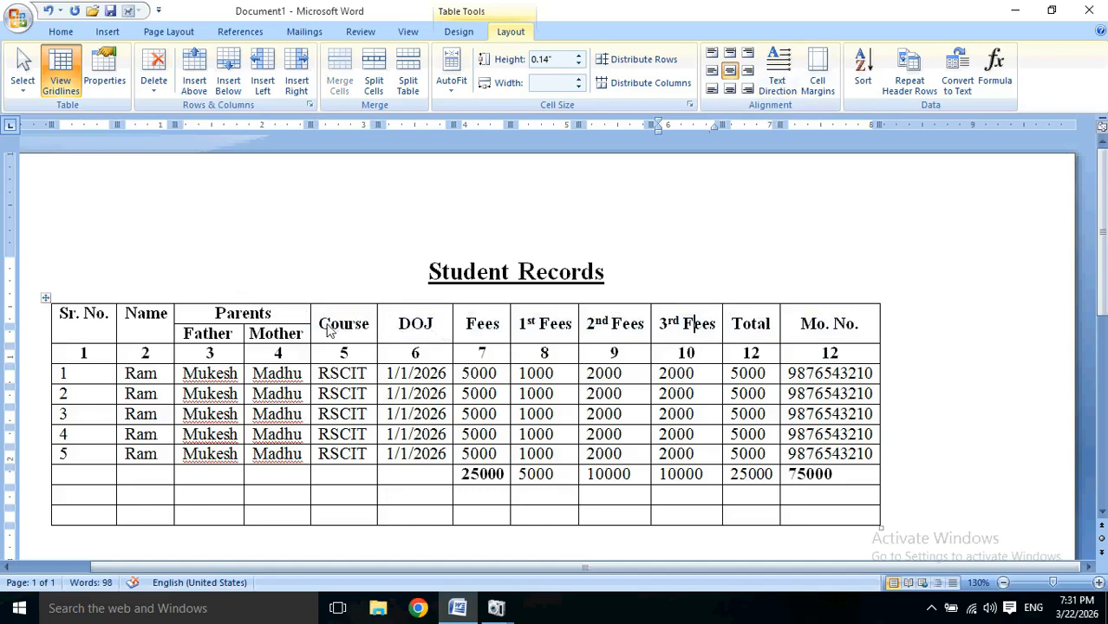
- Try the rotated text directions on the Course, DOJ, Fees and 1st Fees headers, and return them to horizontal
left_click_drag(323, 325, 549, 335)
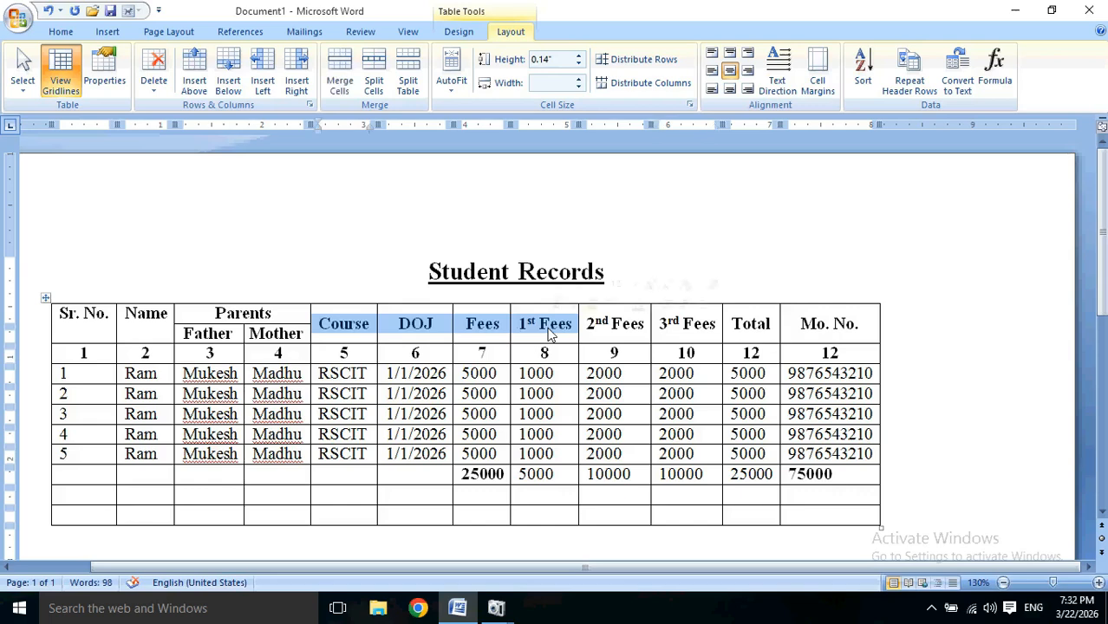
left_click(778, 76)
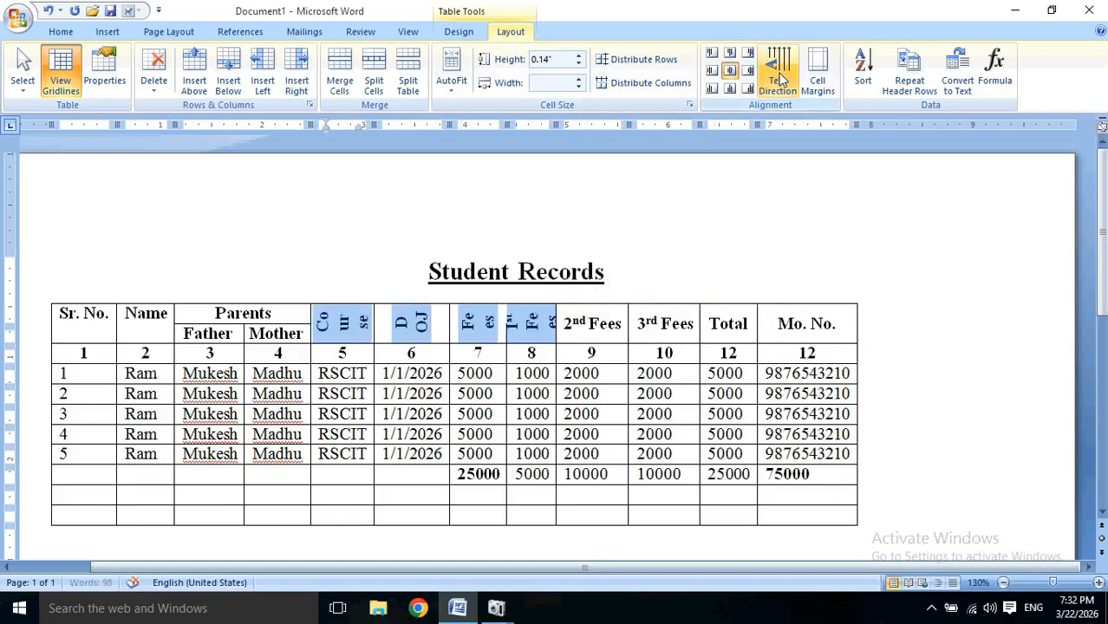
left_click(778, 76)
left_click(778, 76)
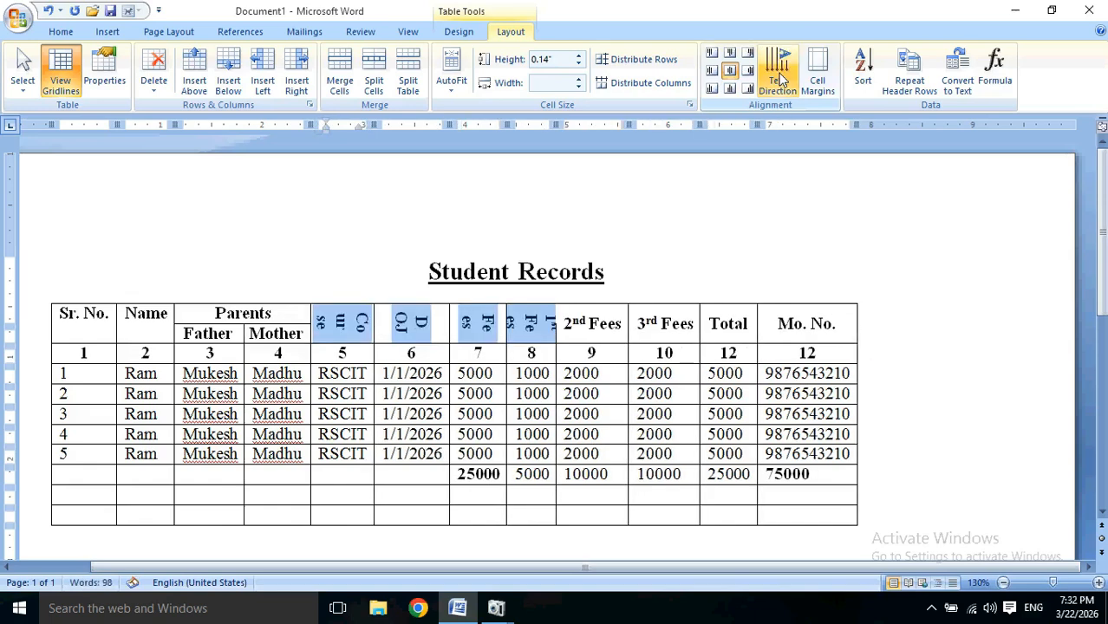
left_click(778, 77)
left_click(778, 77)
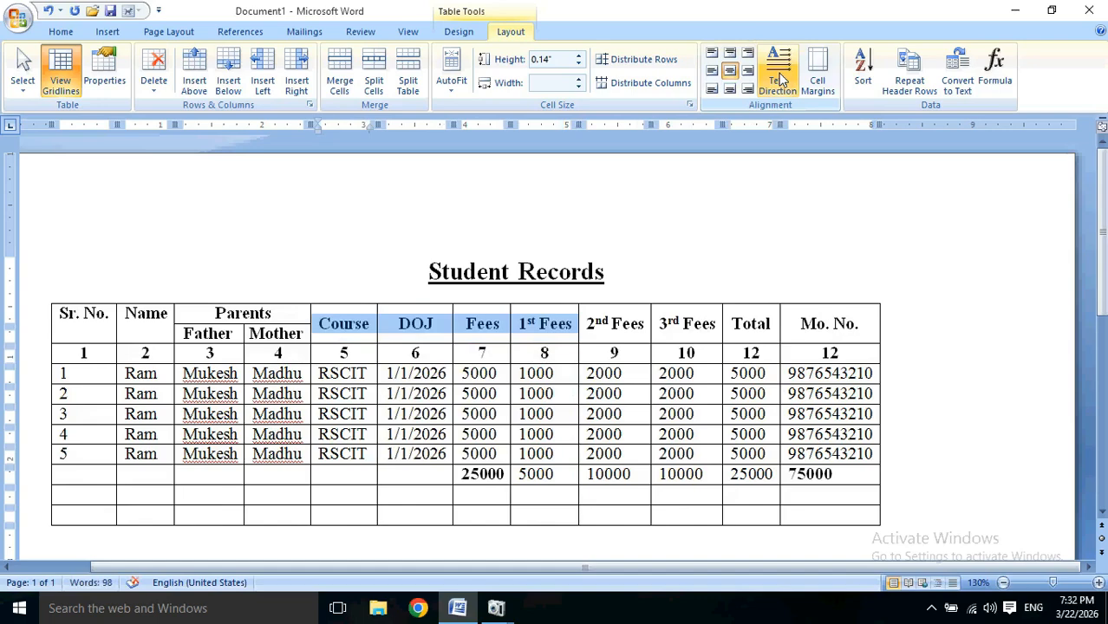
- Try a default top cell margin of 0.1" for the table, and undo the change
left_click(817, 76)
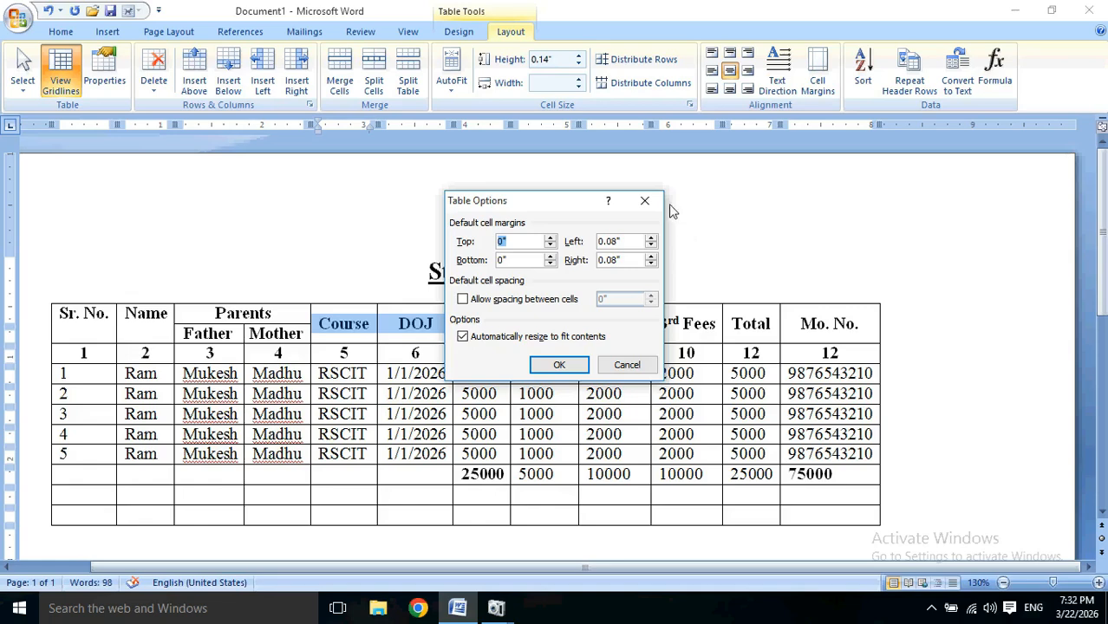
left_click_drag(566, 205, 804, 216)
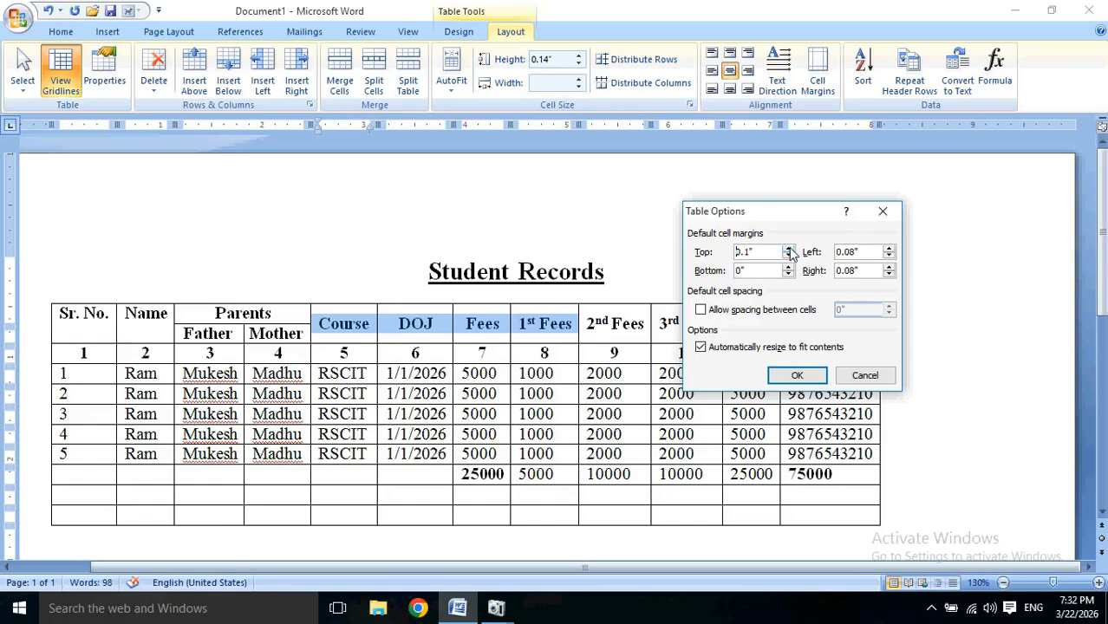
left_click(796, 376)
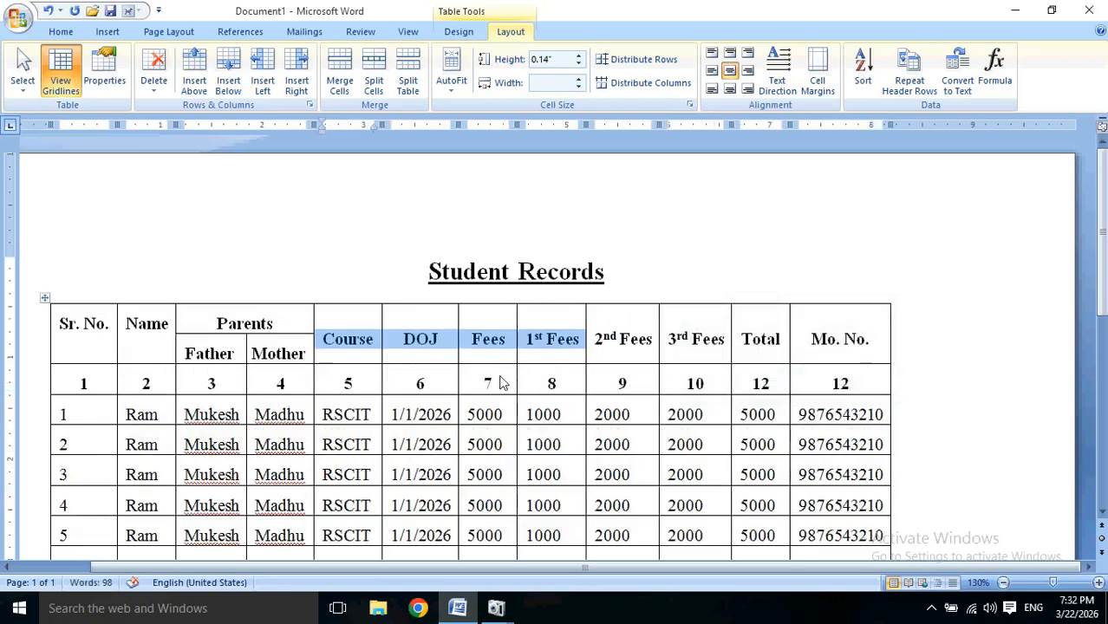
key("ctrl+z")
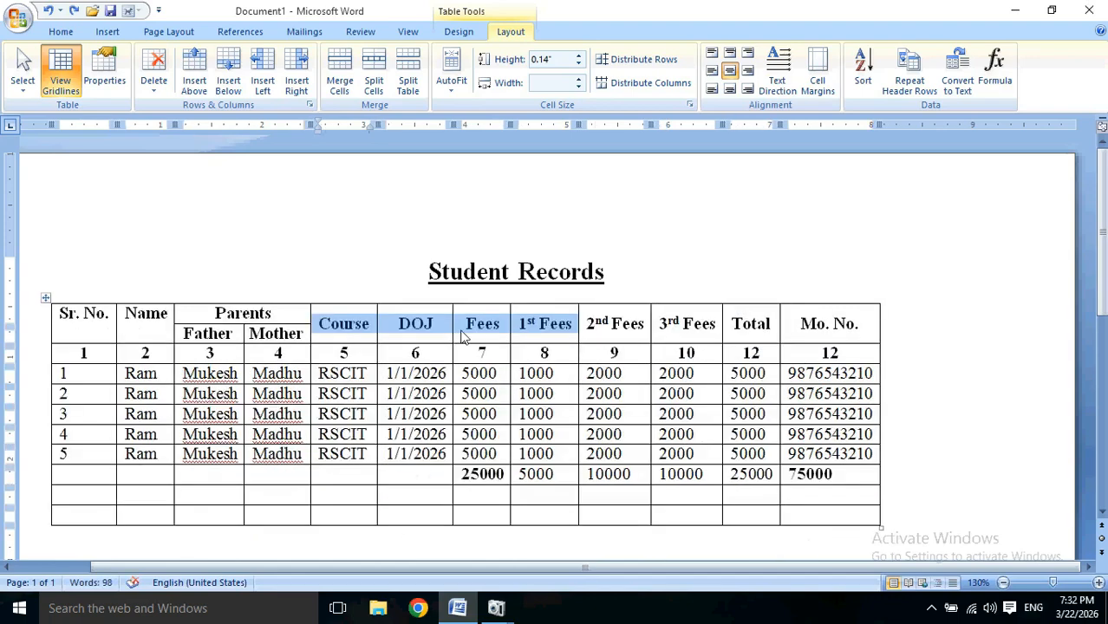
left_click(628, 330)
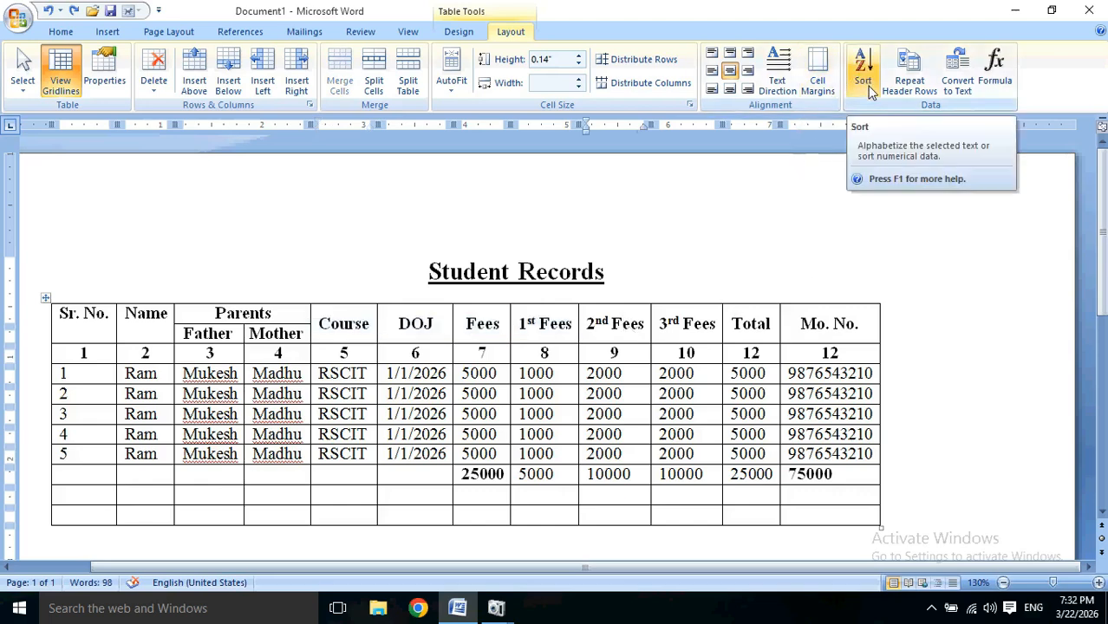
- Sort the five student record rows by Column 1 as numbers in ascending order, with no header row
left_click_drag(90, 374, 824, 455)
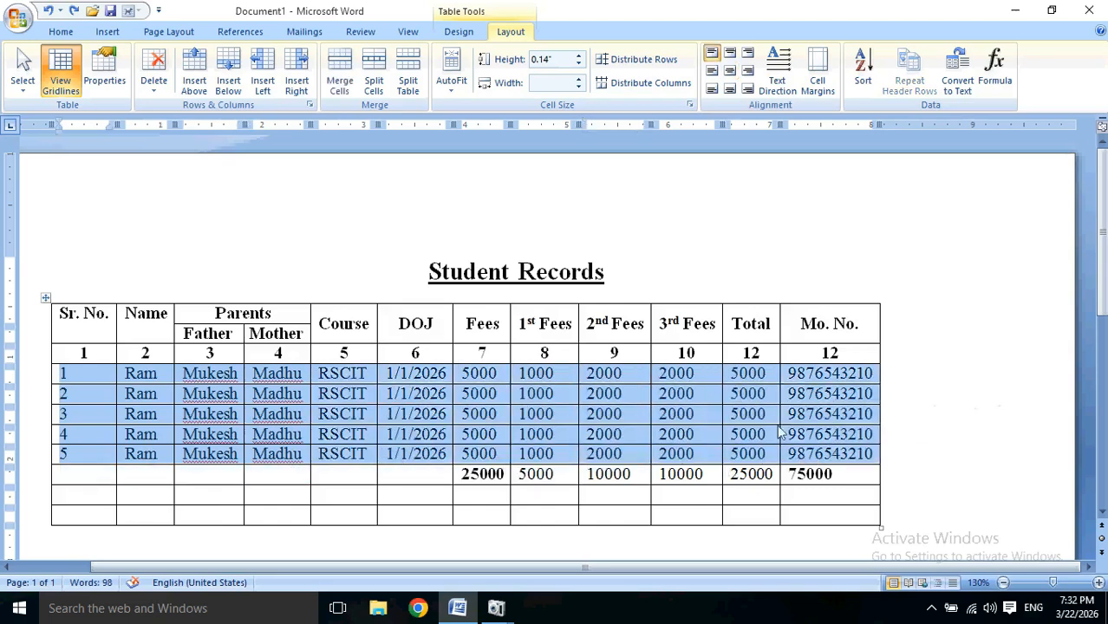
left_click(862, 83)
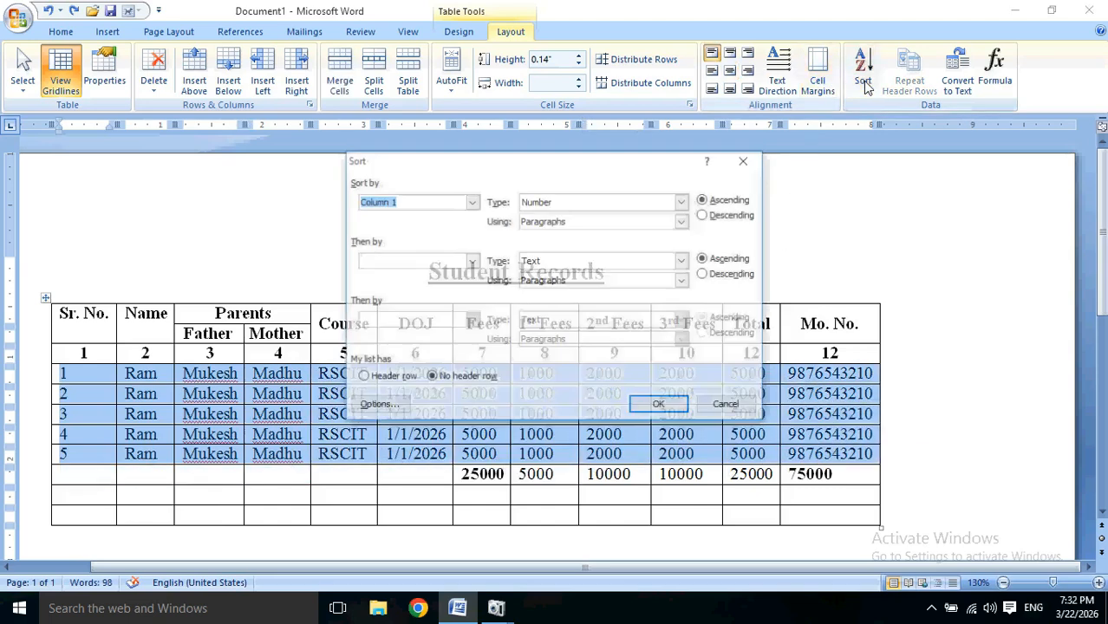
left_click_drag(550, 171, 681, 173)
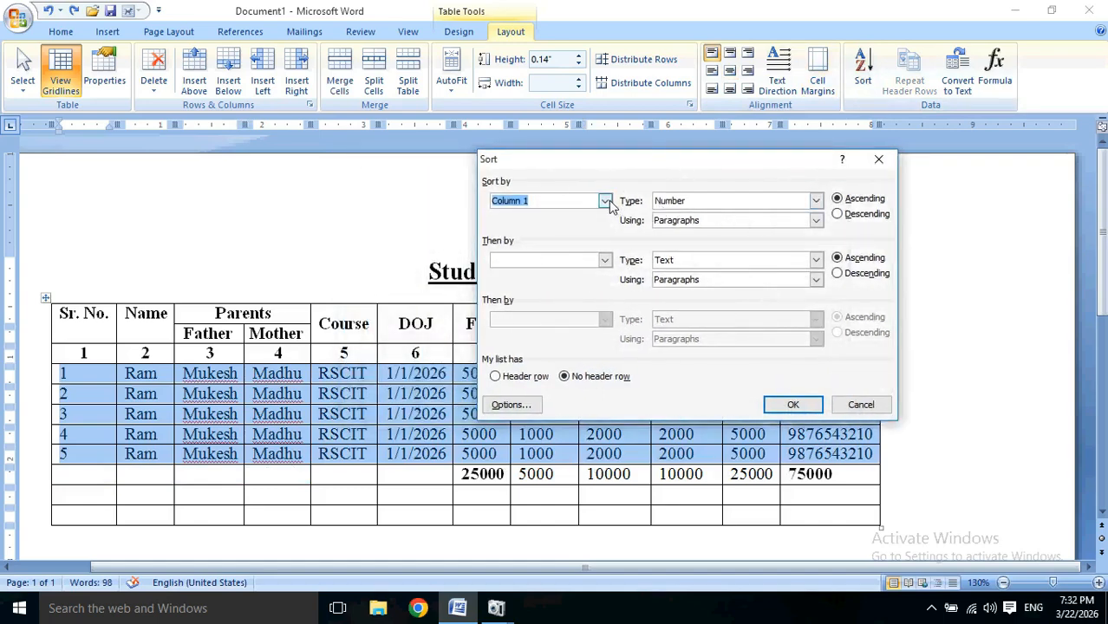
left_click(791, 404)
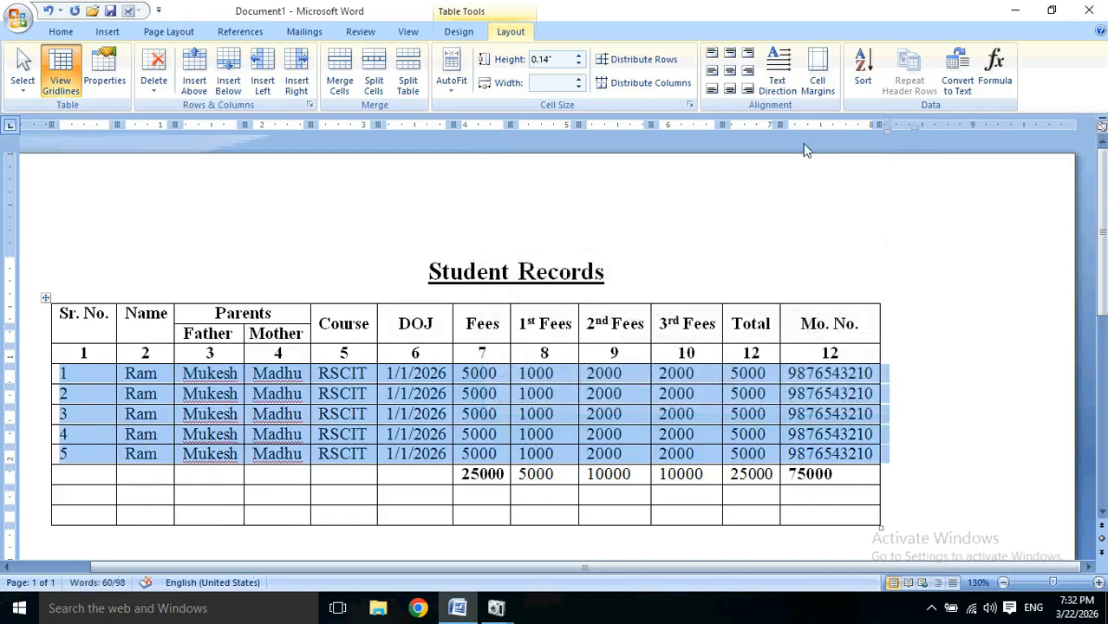
- Try sorting the five student record rows by Column 1 in descending order, and undo the sort
left_click(864, 76)
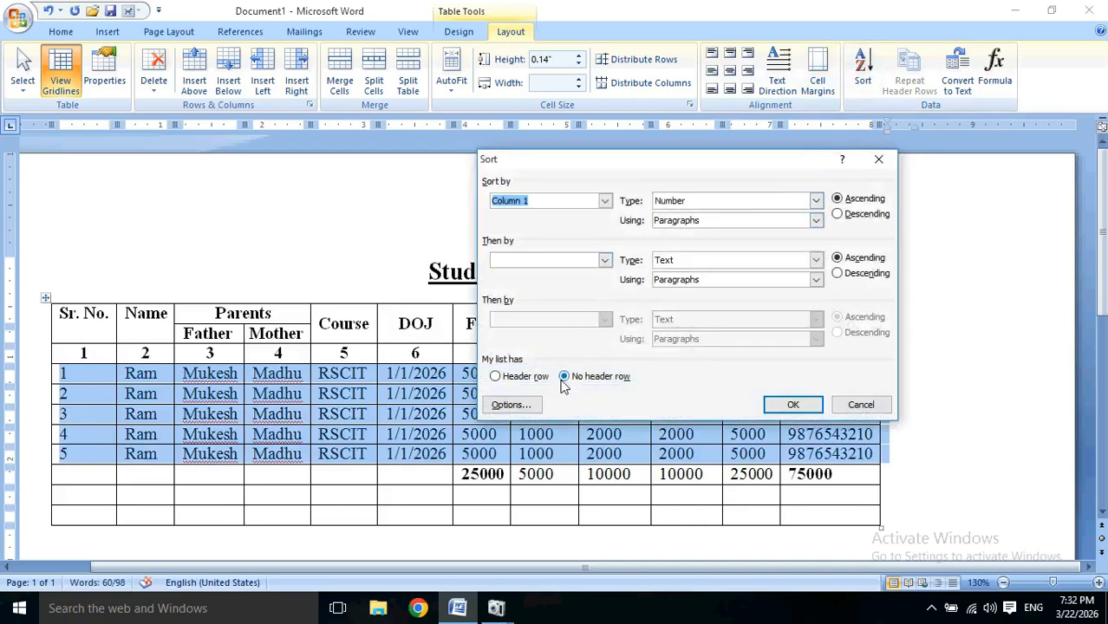
left_click(837, 214)
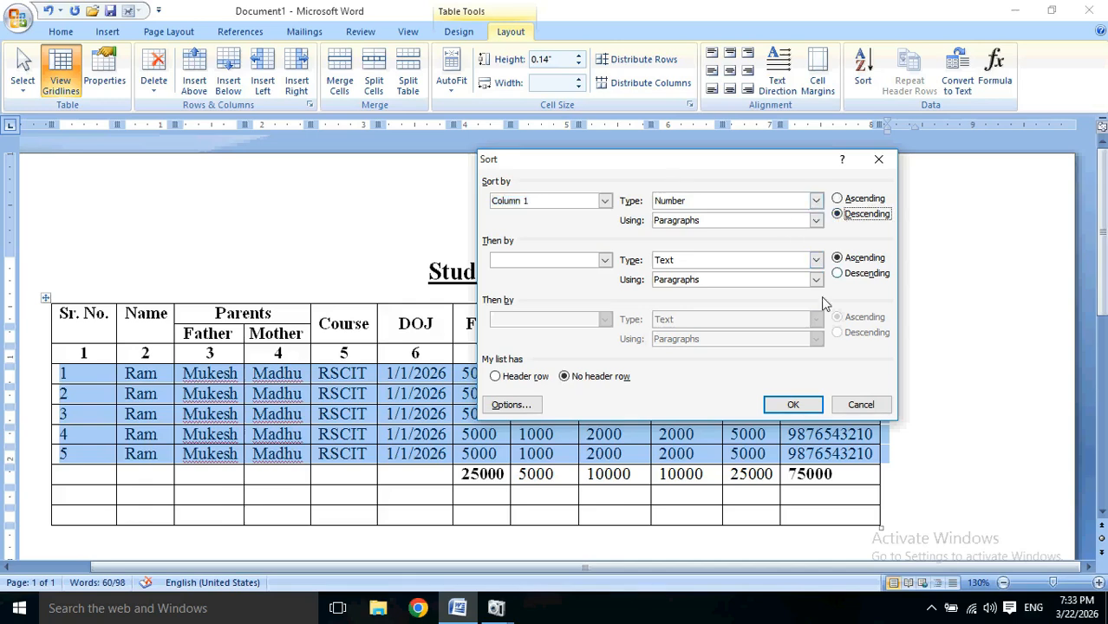
left_click(790, 405)
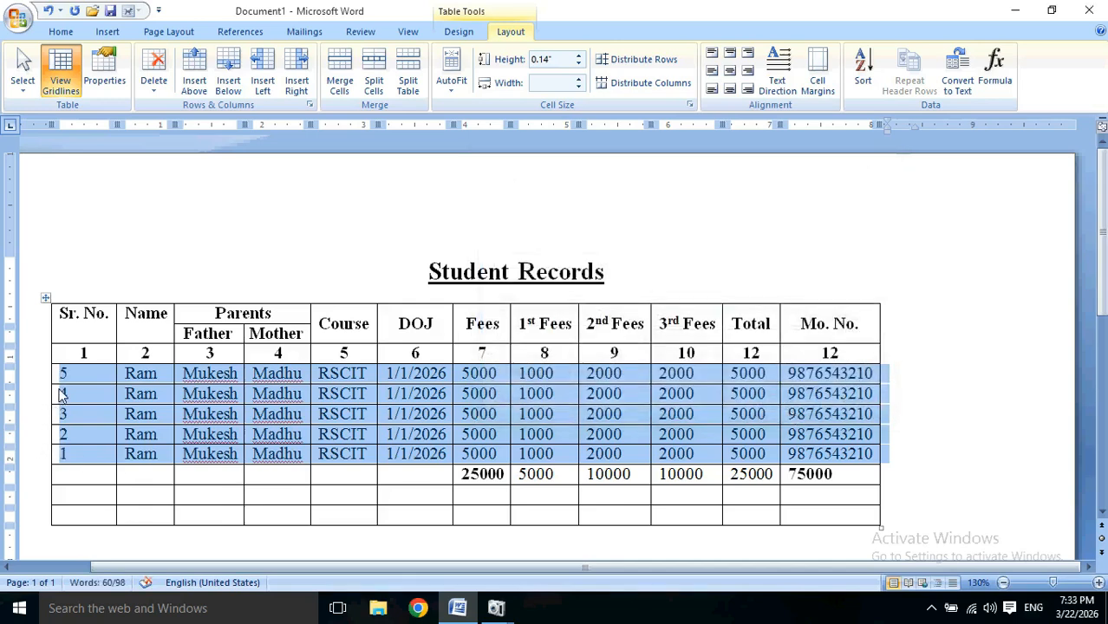
left_click(67, 458)
left_click(73, 379)
left_click_drag(74, 436, 73, 444)
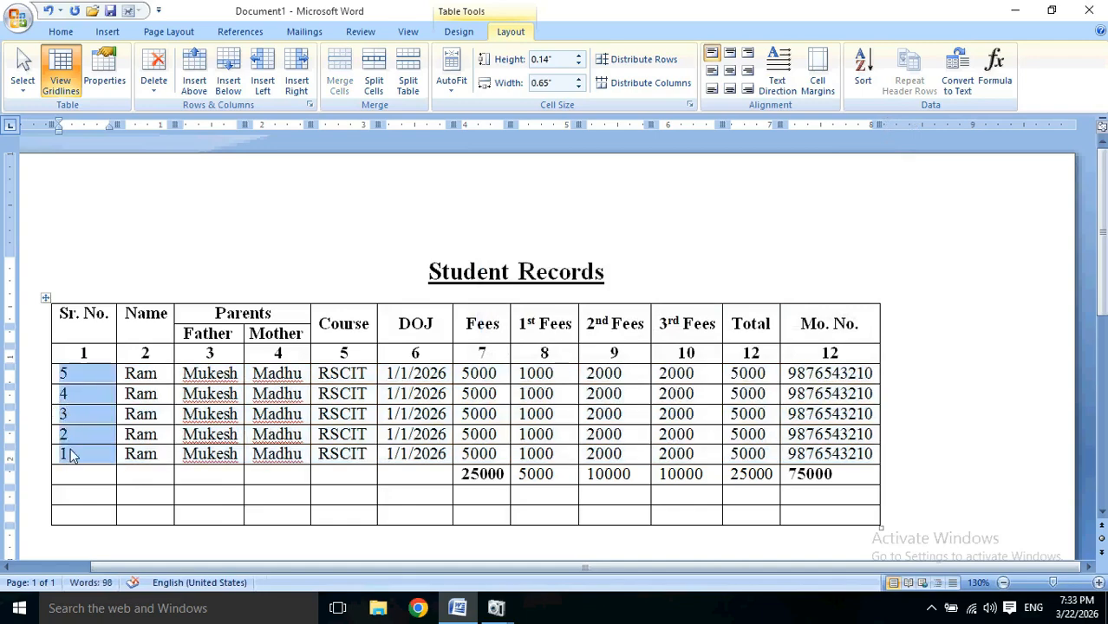
key("ctrl+z")
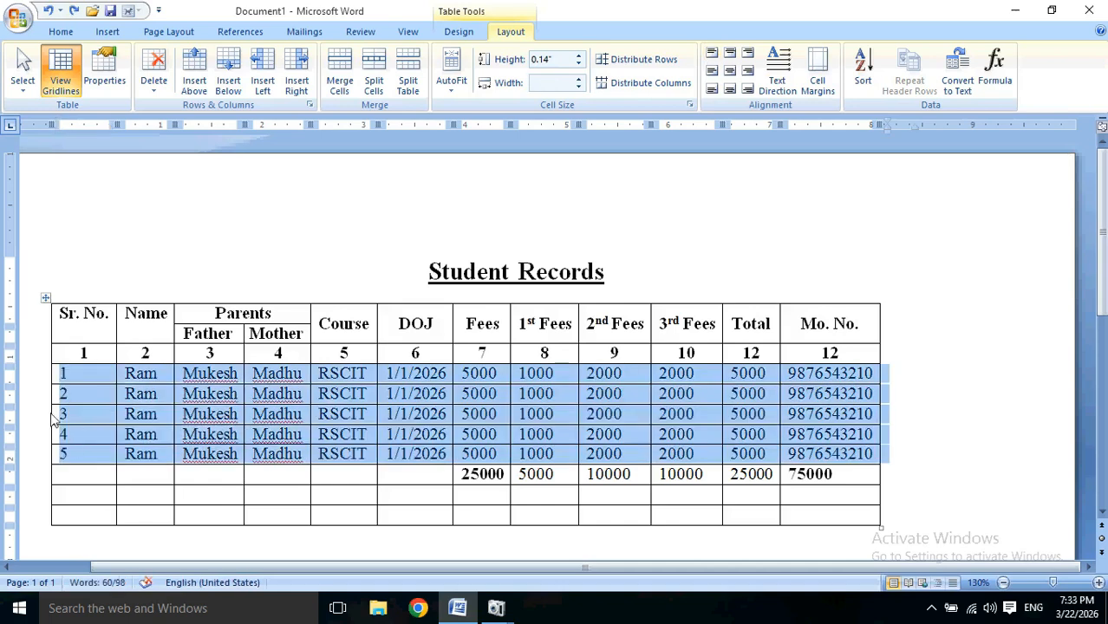
left_click(113, 421)
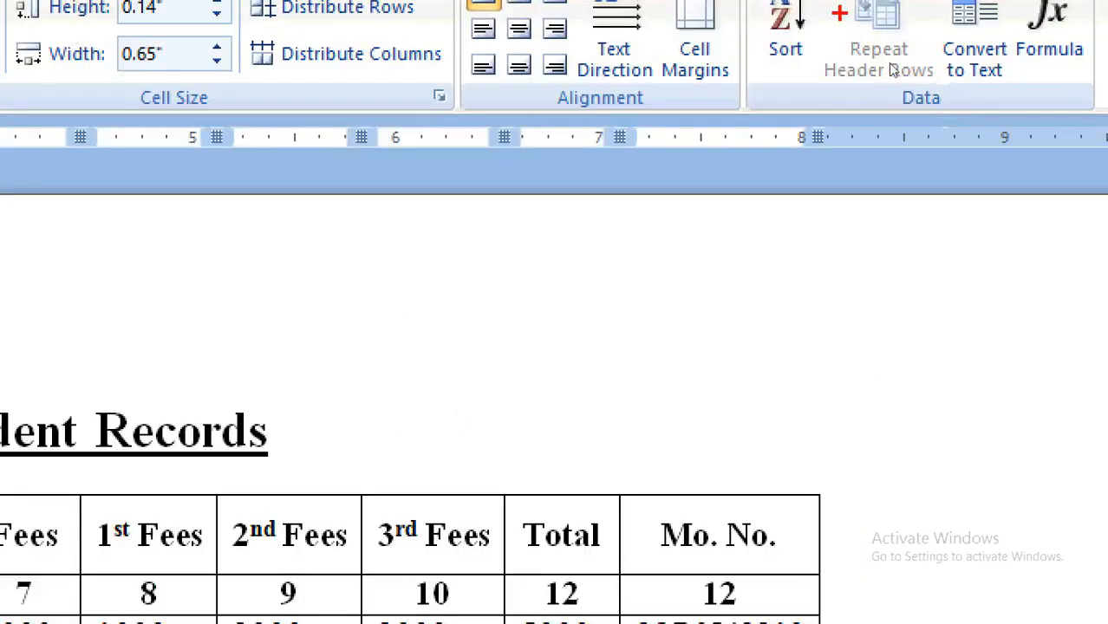
mouse_move(826, 6)
left_mouse_down()
mouse_move(897, 94)
mouse_move(947, 93)
left_mouse_up()
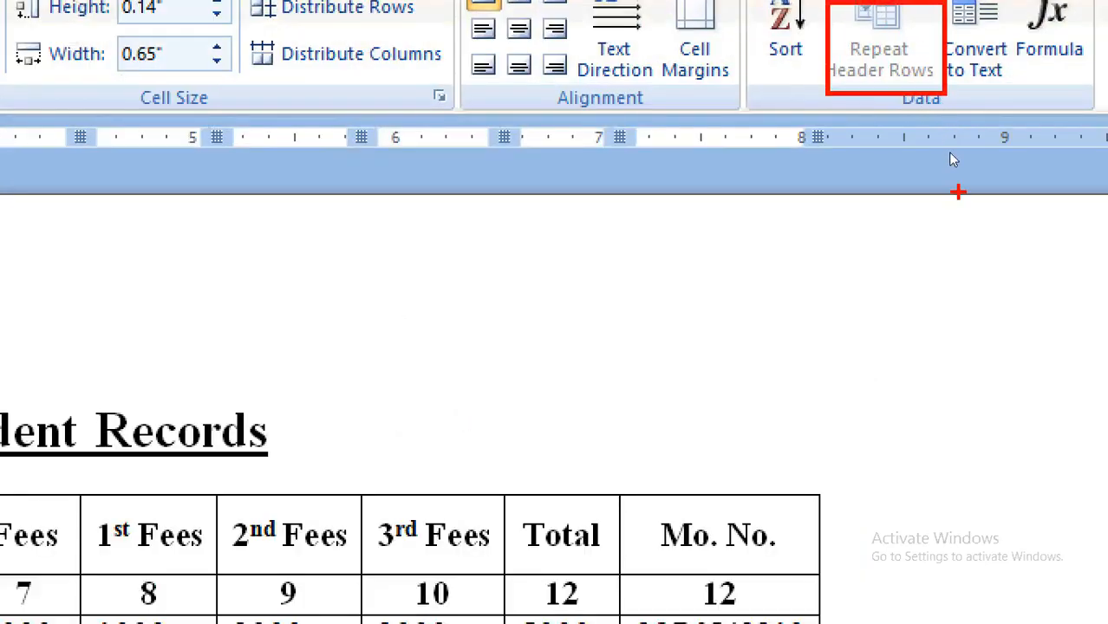
key("e")
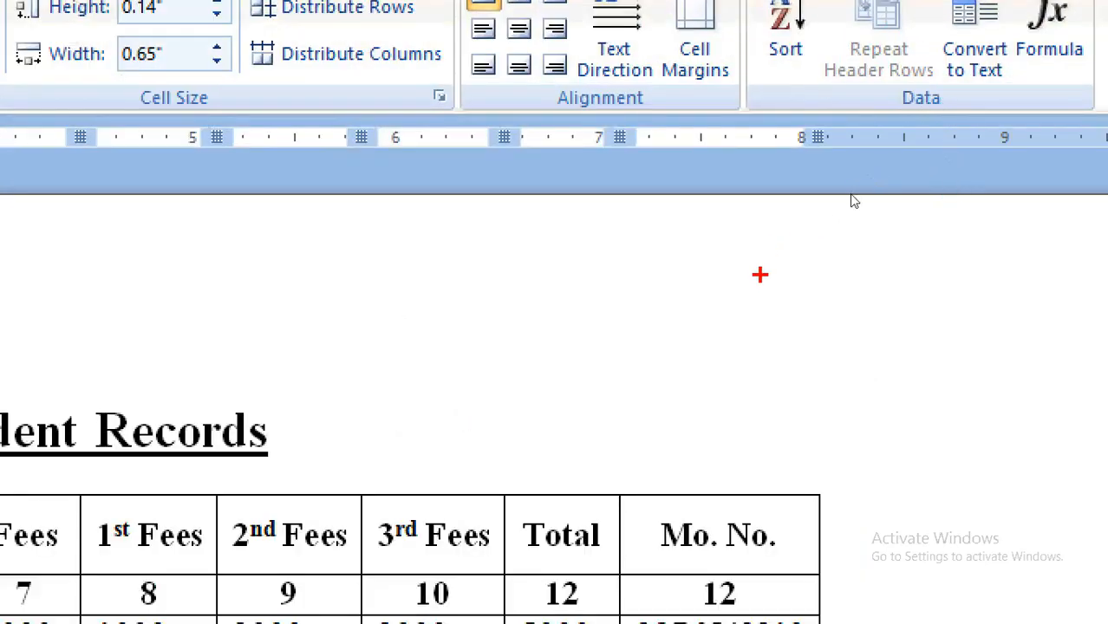
key("Escape")
- Add blank rows at the end of the Student Records table until nine rows run onto a second page
scroll(818, 217, "down", 4)
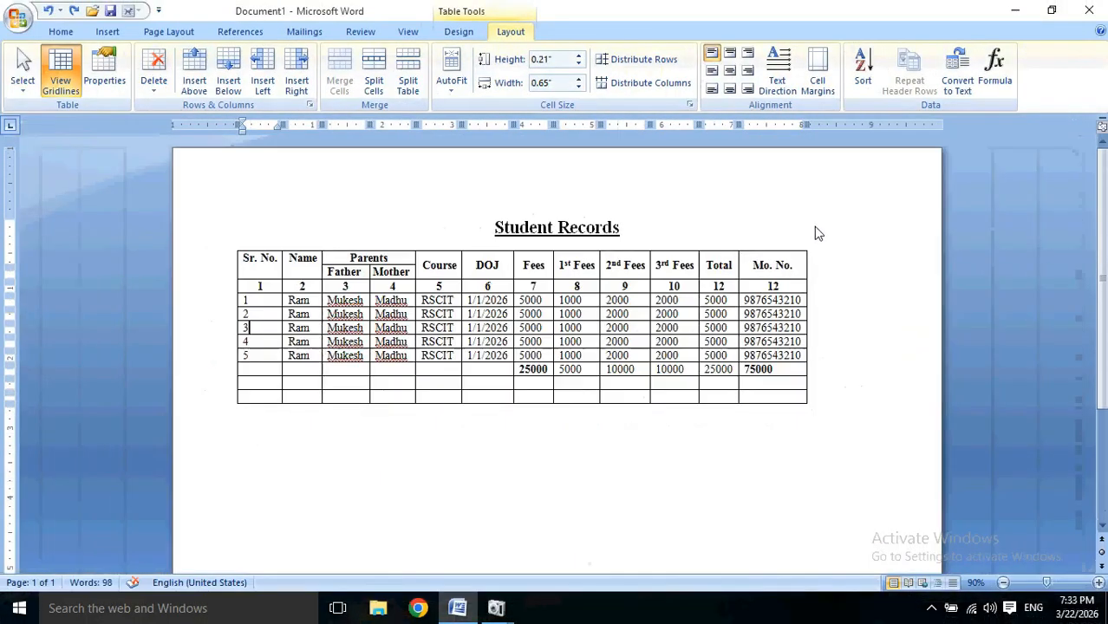
scroll(734, 303, "down", 2)
left_click(735, 343)
scroll(775, 325, "up", 1)
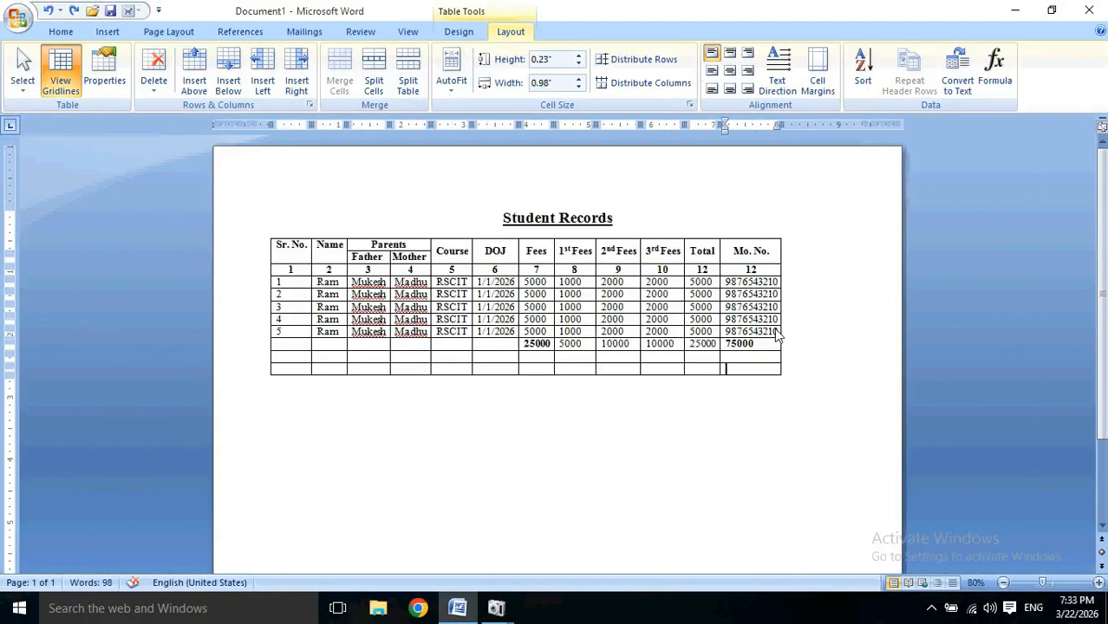
key("Tab")
key("Tab")
key("Tab")
key("Tab")
key("Tab")
key("Tab")
key("Tab")
key("Tab")
key("Tab")
key("Tab")
key("Tab")
key("Tab")
key("Tab")
key("Tab")
key("Tab")
key("Tab")
key("Tab")
key("Tab")
key("Tab")
key("Tab")
key("Tab")
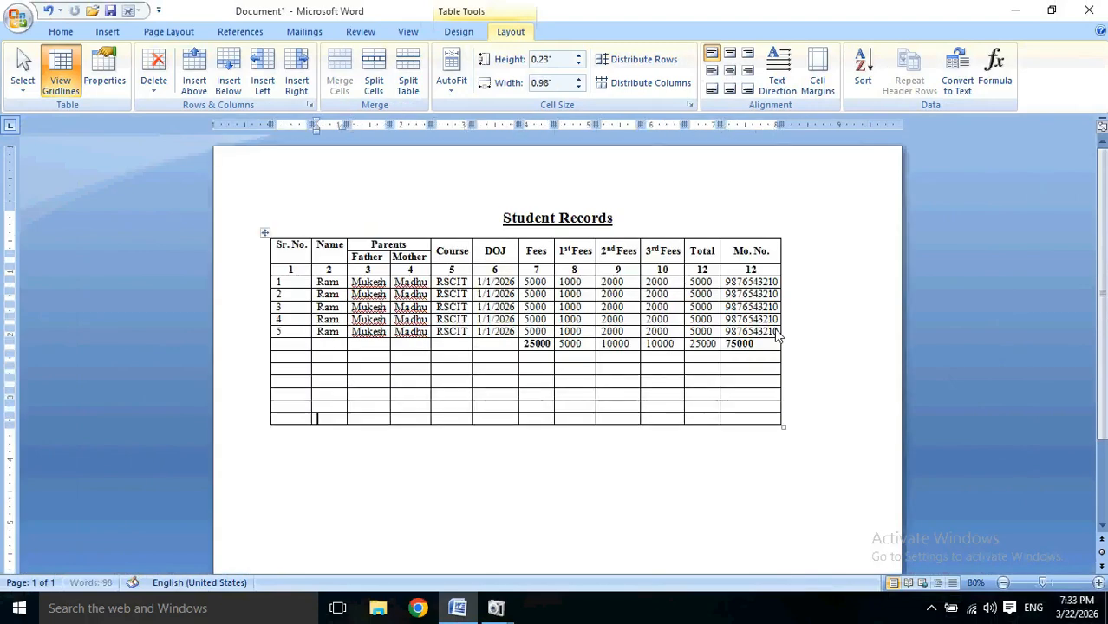
key("Tab")
key("Tab")
key("Tab")
key("Tab")
key("Tab")
key("Tab")
key("Tab")
key("Tab")
key("Tab")
key("Tab")
key("Tab")
key("Tab")
key("Tab")
key("Tab")
key("Tab")
key("Tab")
key("Tab")
key("Tab")
key("Tab")
key("Tab")
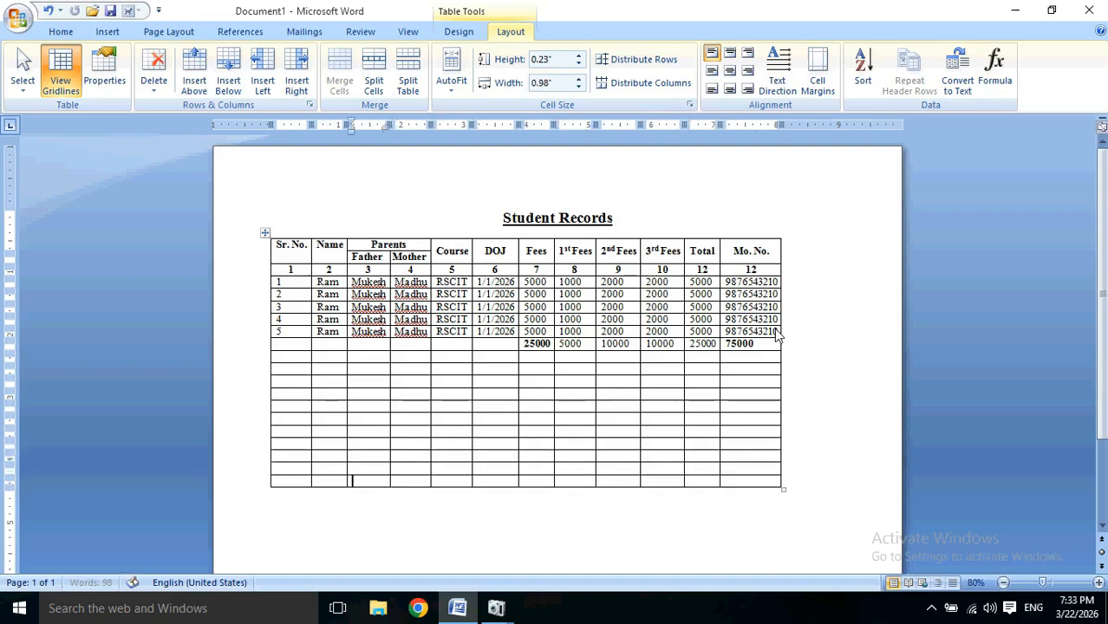
key("Tab")
key("Tab")
key("Tab")
key("Tab")
key("Tab")
key("Tab")
key("Tab")
key("Tab")
key("Tab")
key("Tab")
key("Tab")
key("Tab")
key("Tab")
key("Tab")
key("Tab")
key("Tab")
key("Tab")
key("Tab")
key("Tab")
key("Tab")
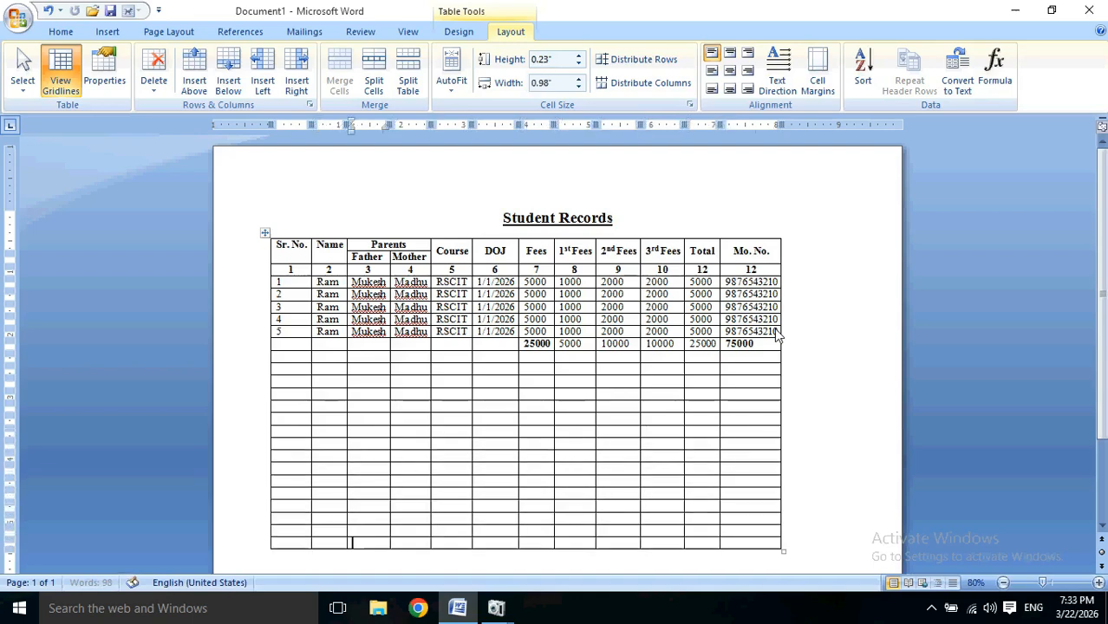
key("Tab")
key("Tab")
key("Tab")
key("Tab")
key("Tab")
key("Tab")
key("Tab")
key("Tab")
key("Tab")
key("Tab")
key("Tab")
key("Tab")
key("Tab")
key("Tab")
key("Tab")
key("Tab")
key("Tab")
key("Tab")
key("Tab")
key("Tab")
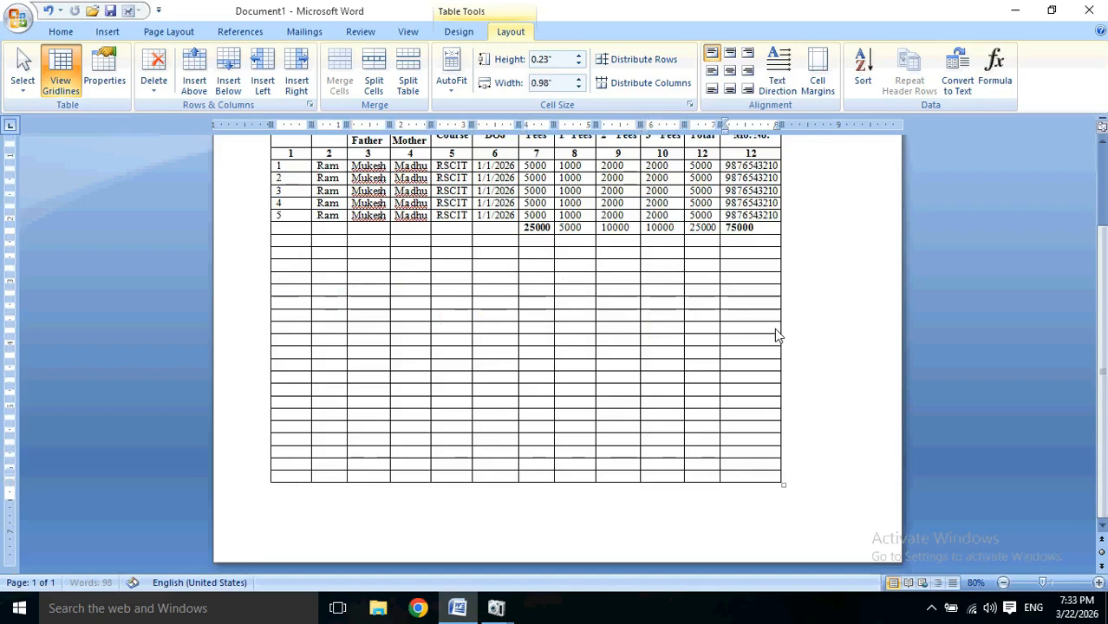
key("Tab")
key("Tab")
key("Tab")
key("Tab")
key("Tab")
key("Tab")
key("Tab")
key("Tab")
key("Tab")
key("Tab")
key("Tab")
key("Tab")
key("Tab")
key("Tab")
key("Tab")
key("Tab")
key("Tab")
key("Tab")
key("Tab")
key("Tab")
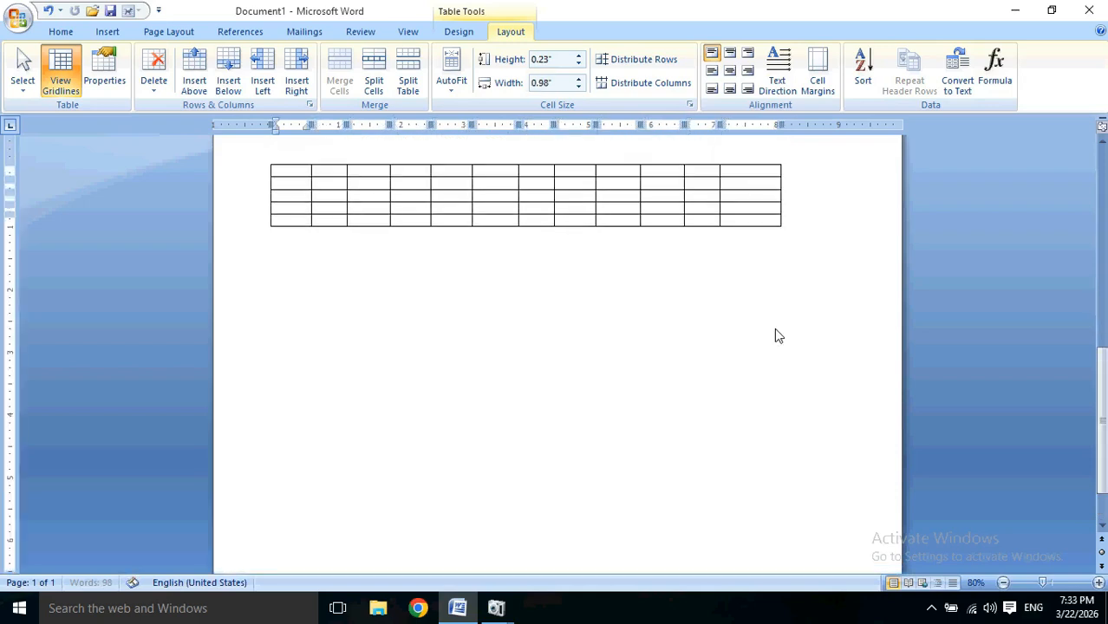
key("Tab")
key("Tab")
key("Tab")
key("Tab")
key("Tab")
key("Tab")
key("Tab")
key("Tab")
key("Tab")
key("Tab")
key("Tab")
key("Tab")
key("Tab")
key("Tab")
key("Tab")
key("Tab")
key("Tab")
key("Tab")
key("Tab")
key("Tab")
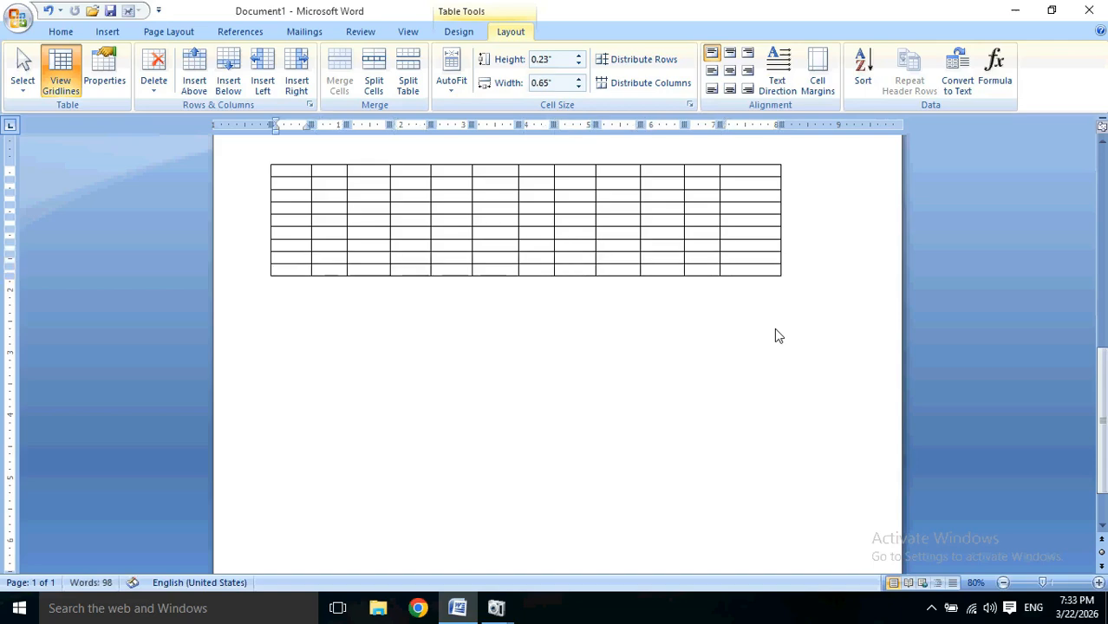
- Compare the top rows of the table on the second page with the header rows on the first page
scroll(776, 336, "up", 1)
scroll(774, 331, "up", 1)
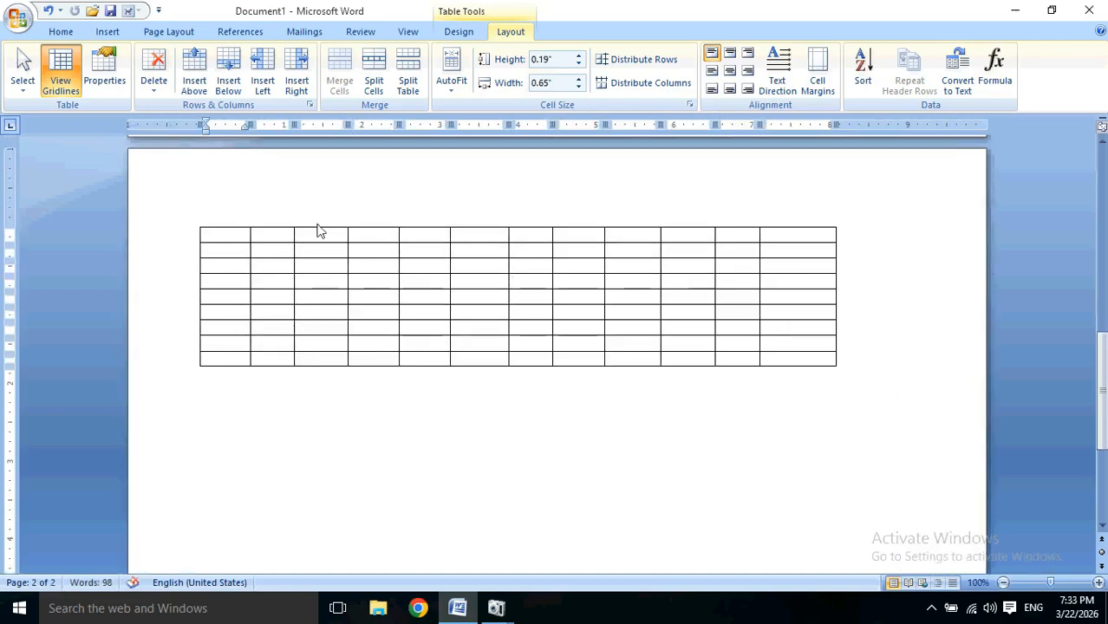
left_click_drag(221, 238, 659, 295)
scroll(702, 324, "up", 5)
scroll(694, 321, "up", 5)
scroll(251, 291, "up", 3)
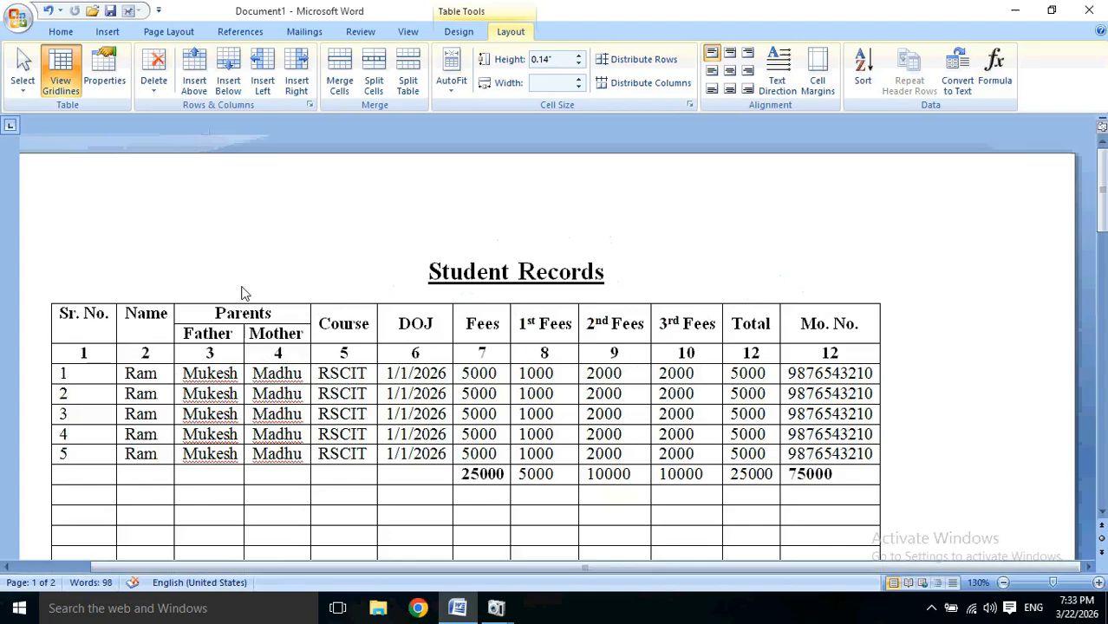
scroll(346, 348, "down", 1)
scroll(346, 351, "down", 5)
scroll(430, 435, "down", 6)
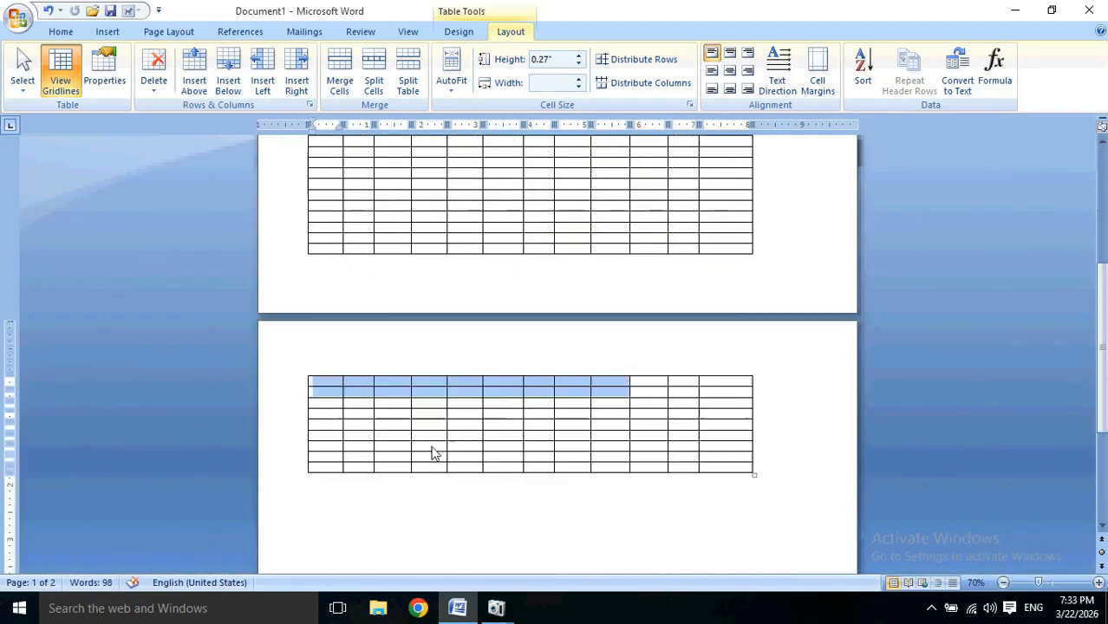
left_click_drag(561, 409, 561, 409)
left_click(581, 404)
scroll(577, 408, "up", 1)
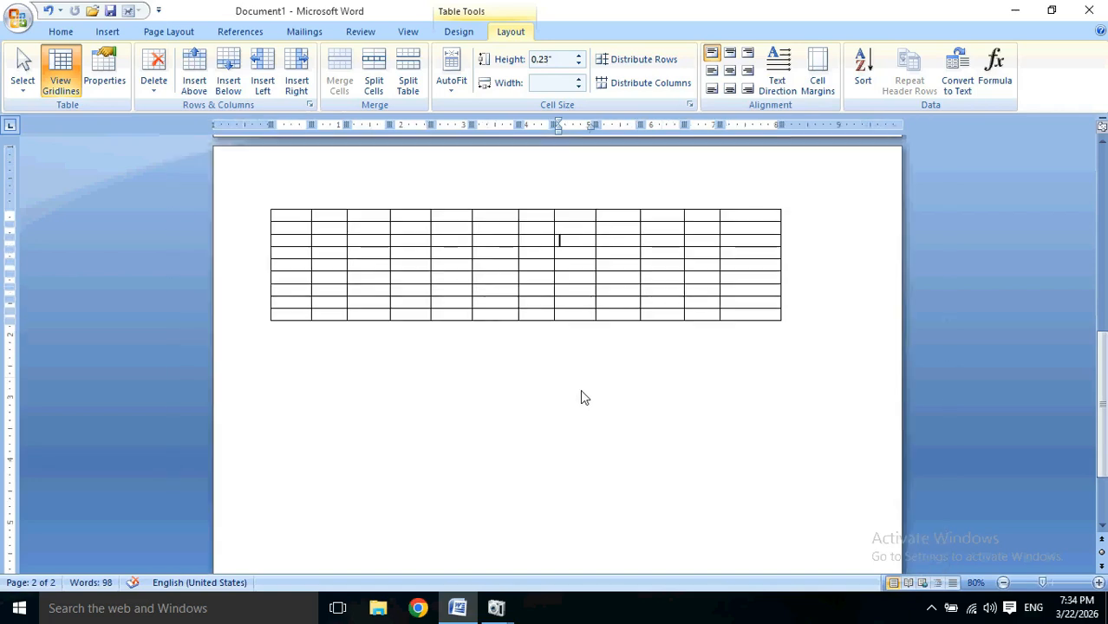
- Set the table's header rows, from the column titles through the numbering row, to repeat on every page, and check the second page
scroll(581, 396, "up", 3)
scroll(582, 396, "up", 5)
scroll(593, 395, "up", 4)
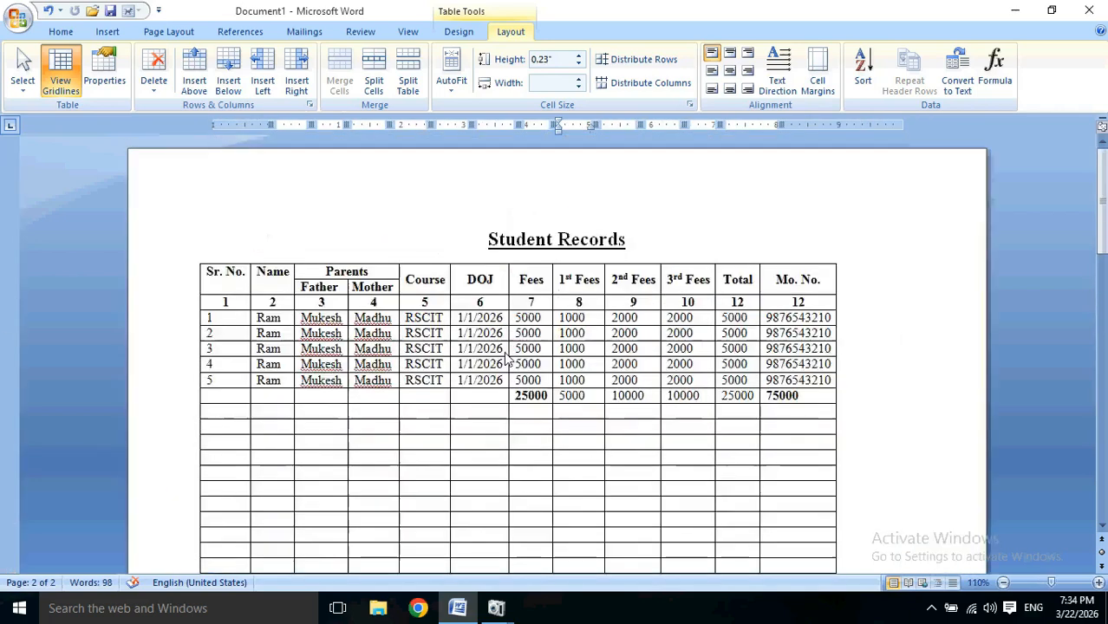
left_click_drag(140, 297, 855, 336)
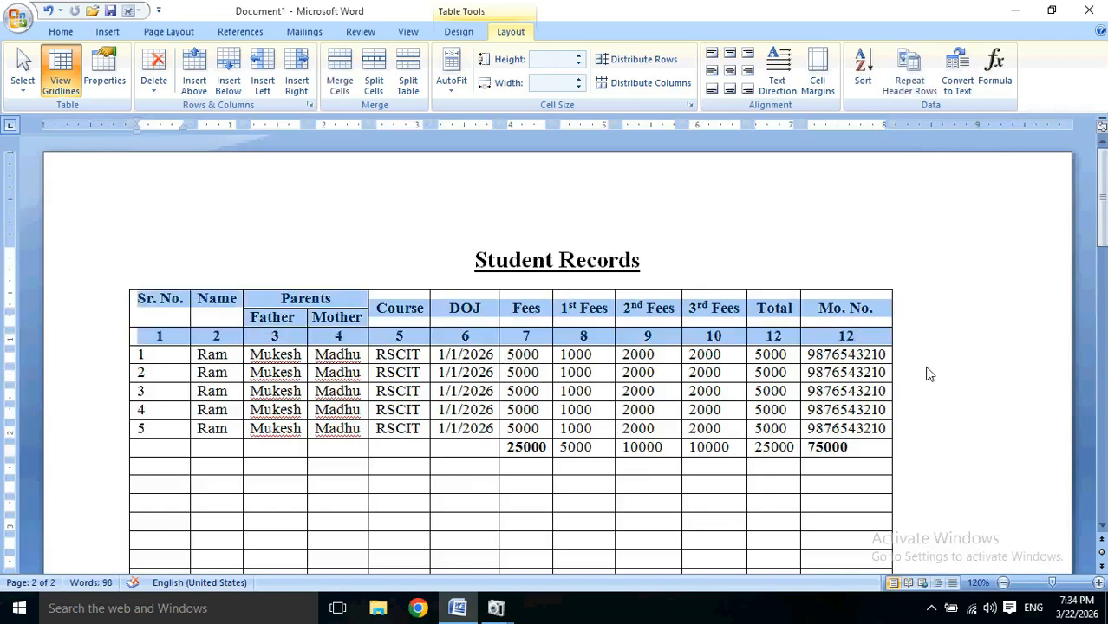
left_click(915, 77)
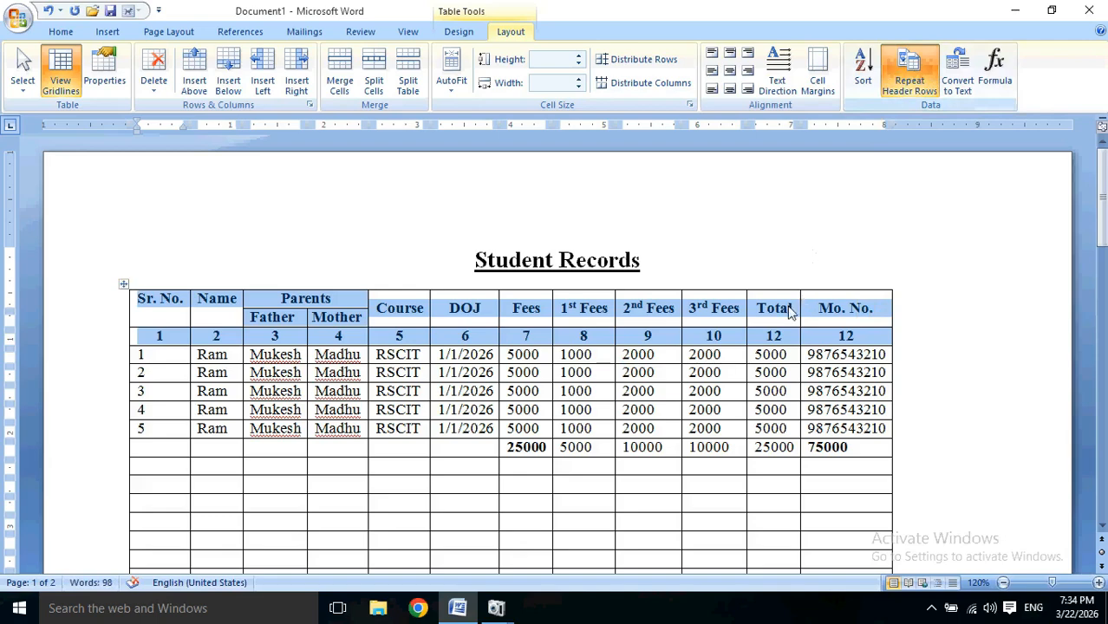
left_click(776, 311)
scroll(779, 329, "down", 15)
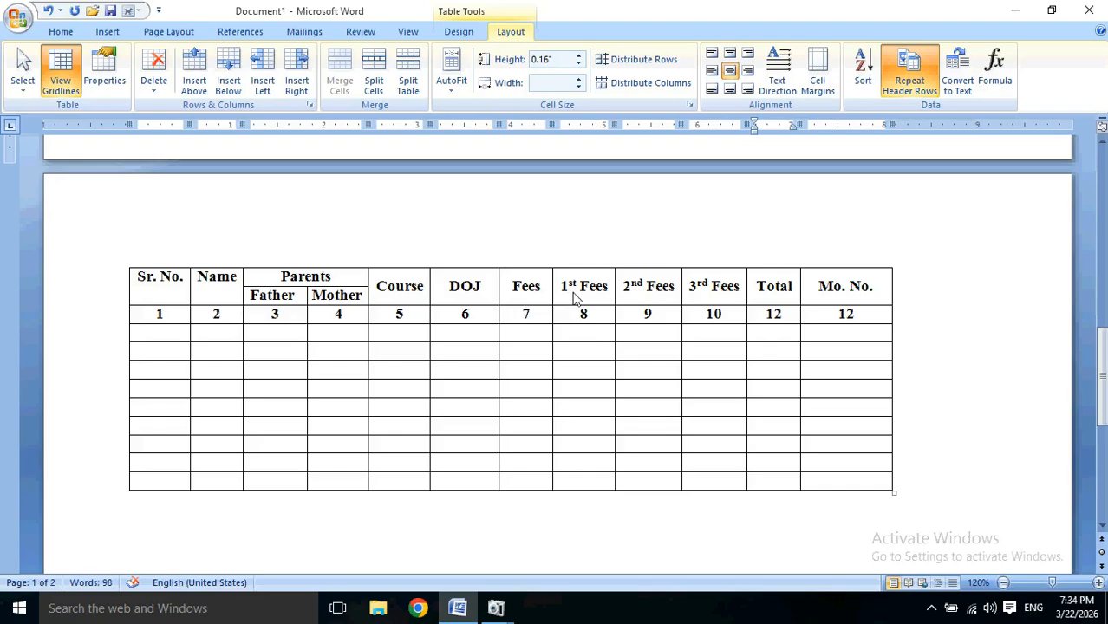
scroll(572, 297, "up", 3)
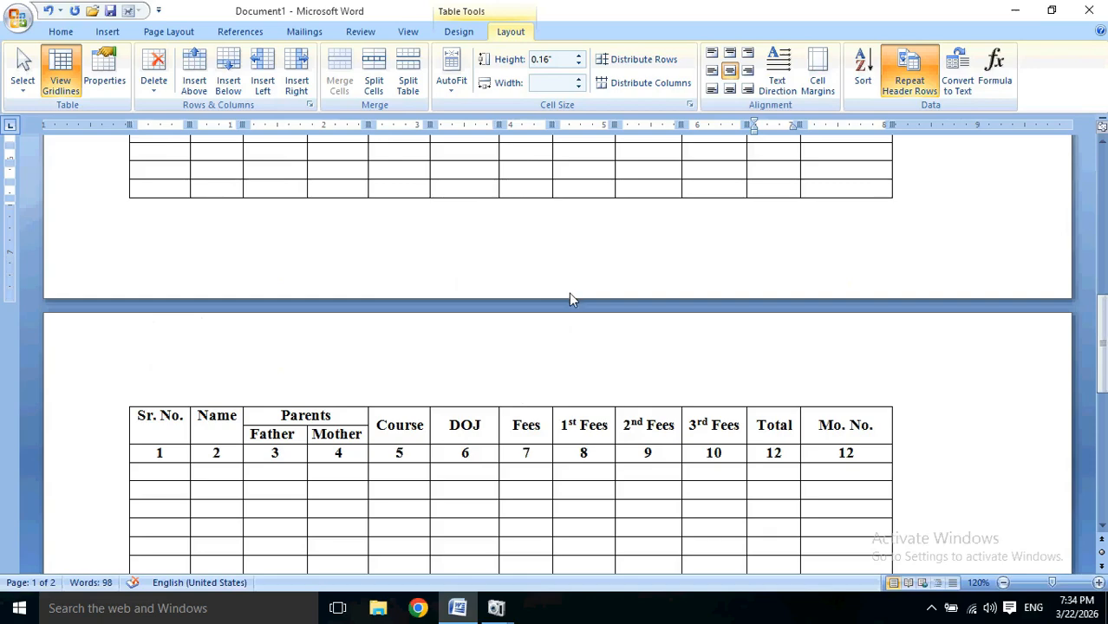
scroll(571, 294, "up", 4)
scroll(572, 295, "down", 4)
scroll(646, 294, "up", 20)
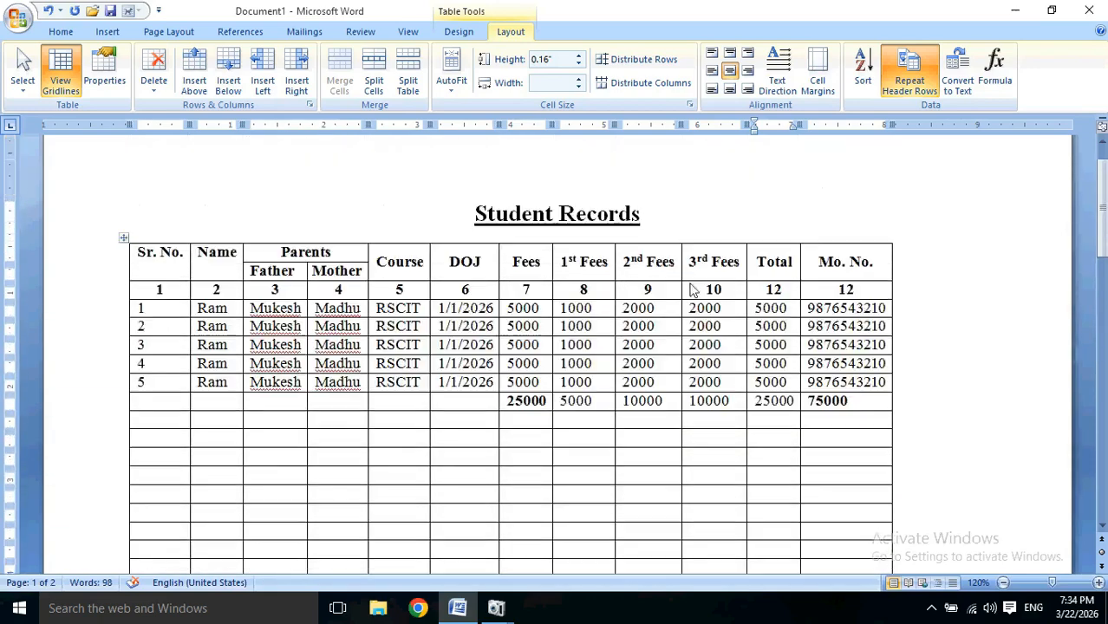
- Turn off the repeating header rows for the table and check the page break
left_click(908, 73)
scroll(491, 526, "down", 10)
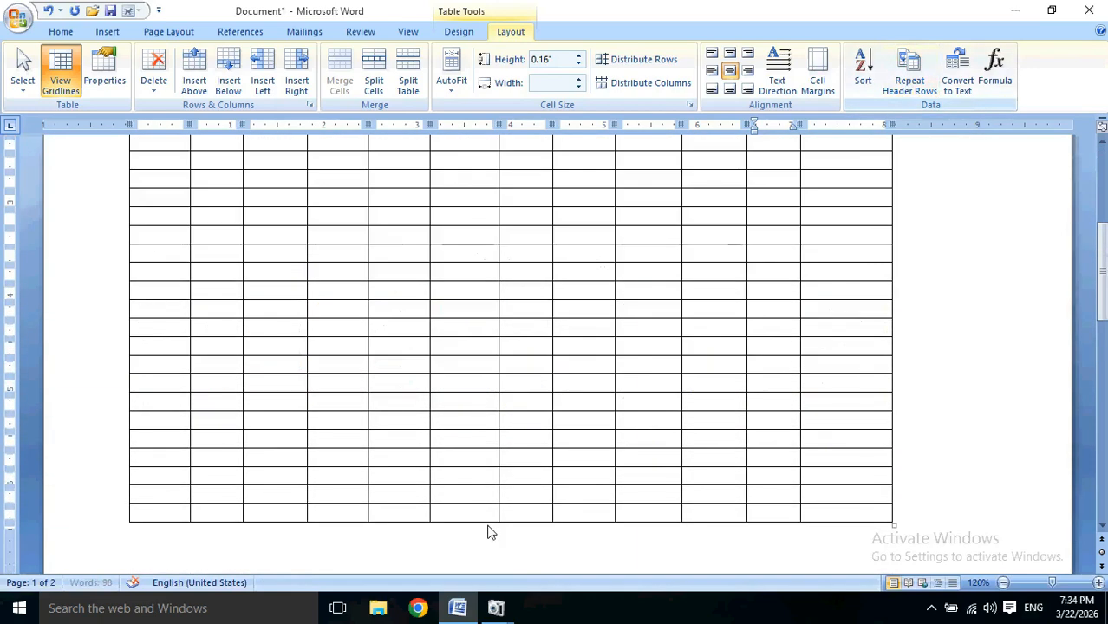
scroll(494, 523, "down", 3)
scroll(580, 493, "up", 15)
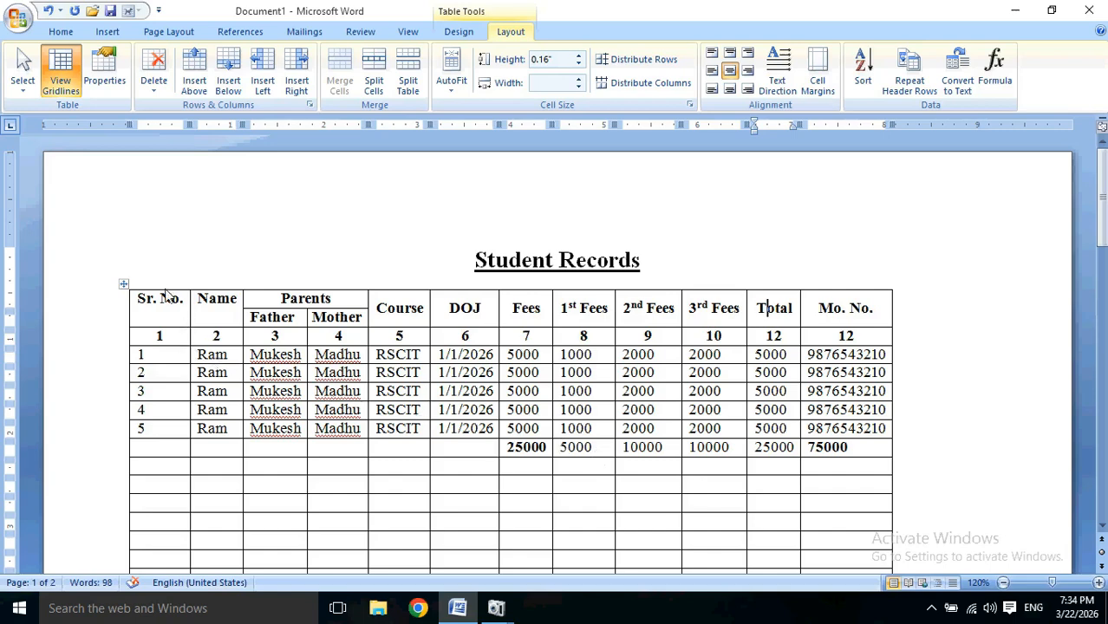
- Convert the entire Student Records table to regular text, separating the columns with tabs
left_click_drag(169, 296, 812, 309)
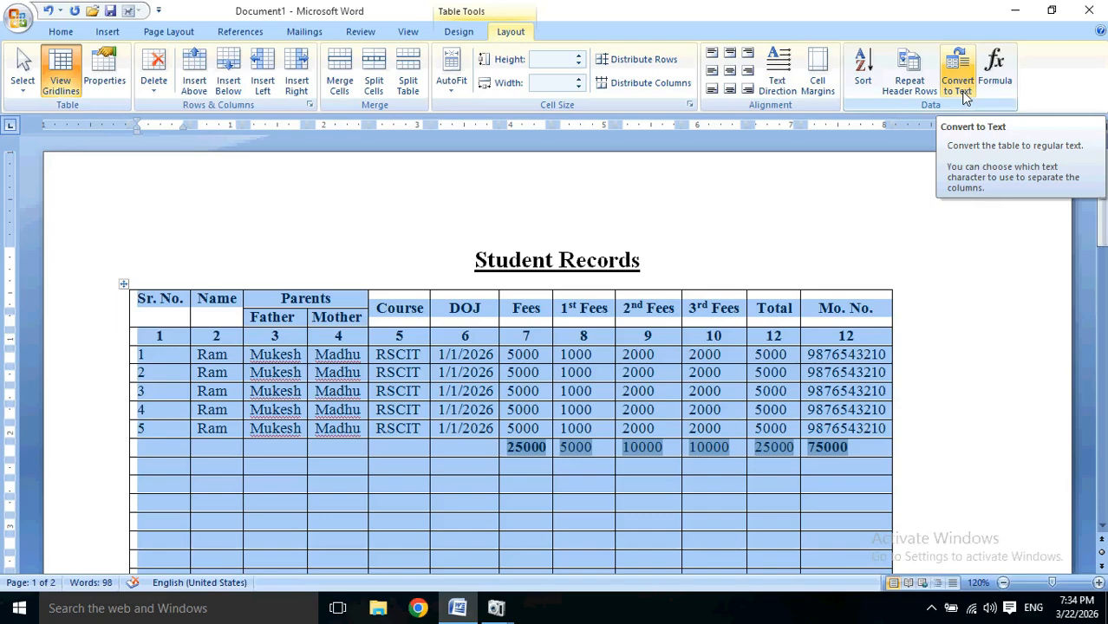
left_click(962, 93)
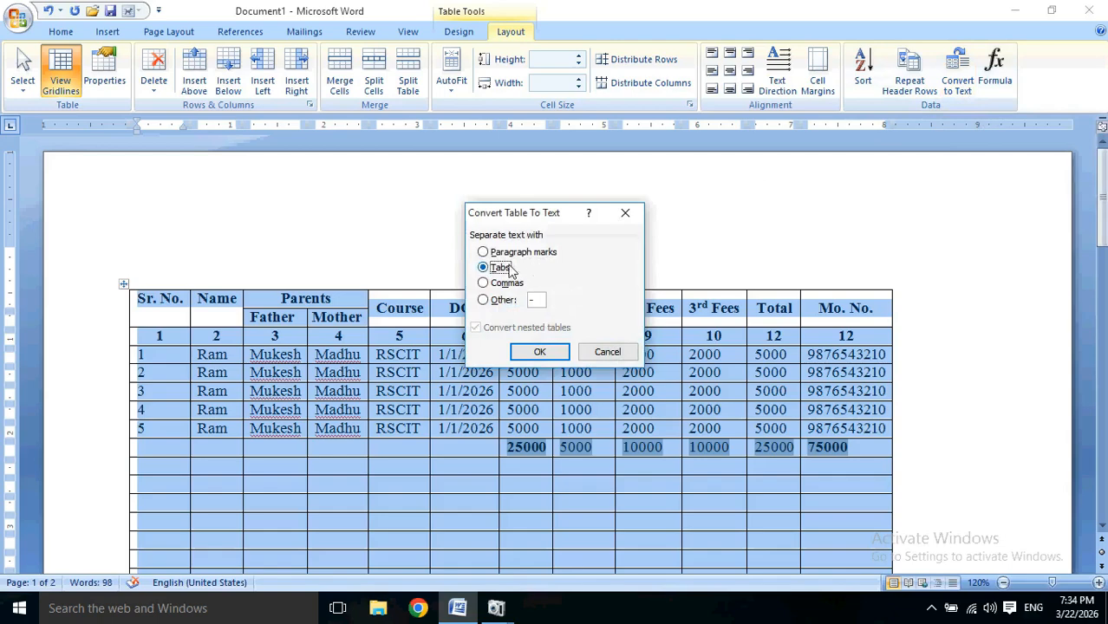
left_click(537, 351)
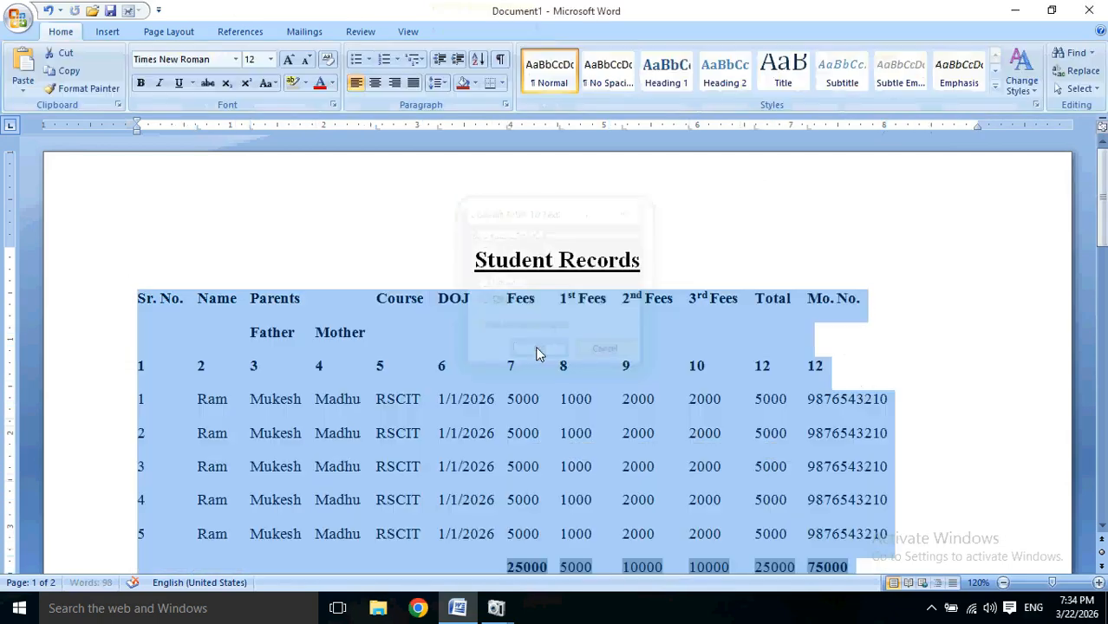
left_click(539, 351)
scroll(546, 354, "down", 3)
scroll(548, 353, "up", 3)
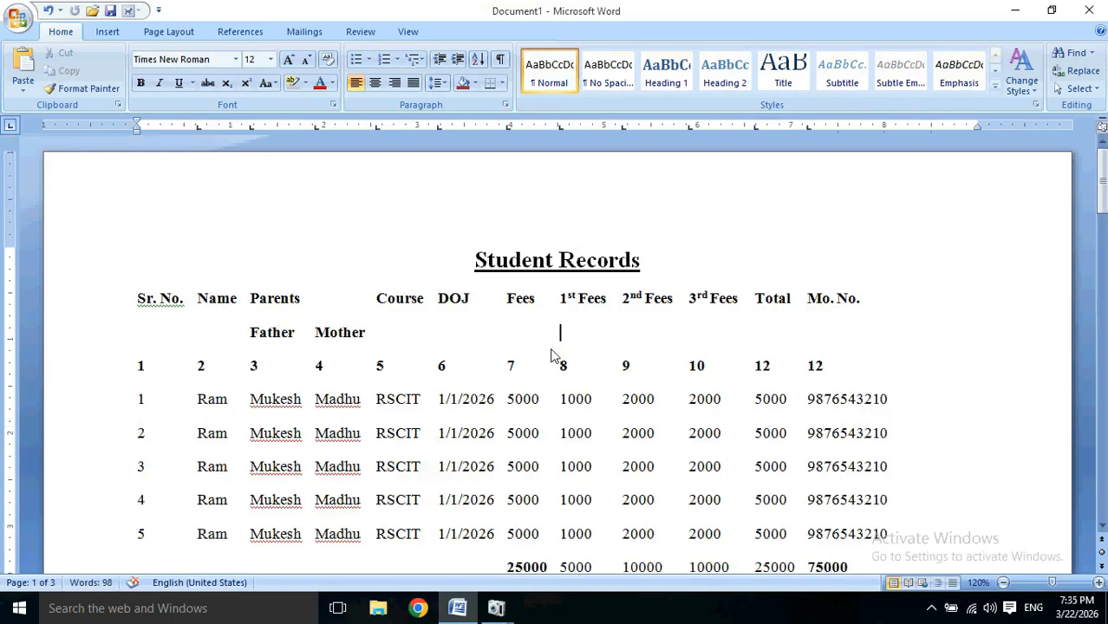
- Look over the converted text, then undo the Student Records table's conversion to text and clear the table selection
scroll(555, 360, "down", 5)
scroll(576, 395, "up", 5)
key("ctrl+z")
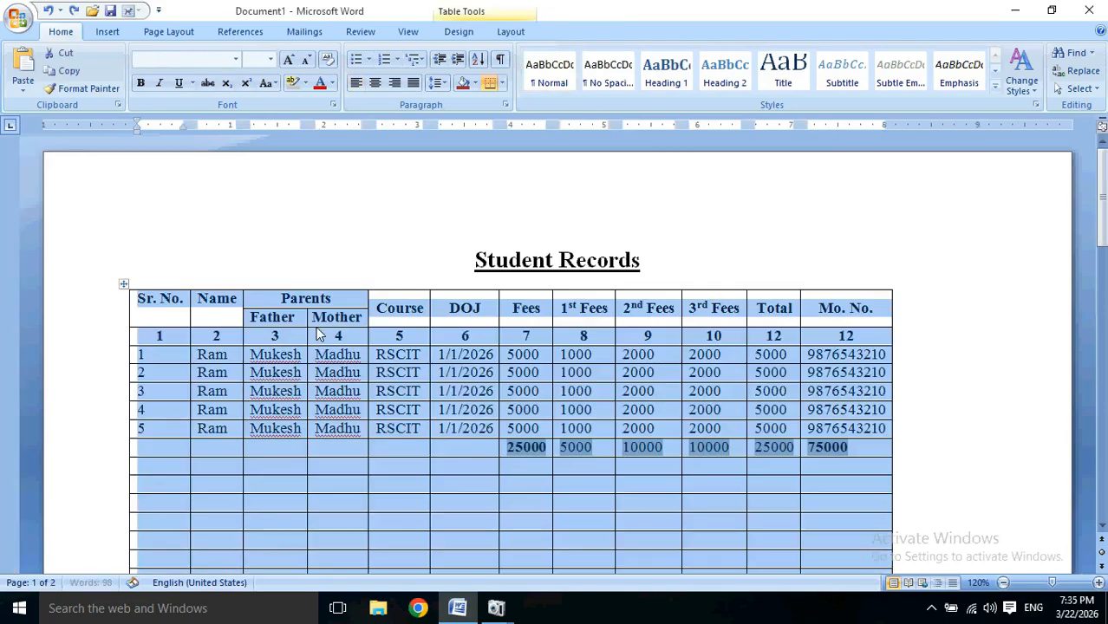
left_click(359, 362)
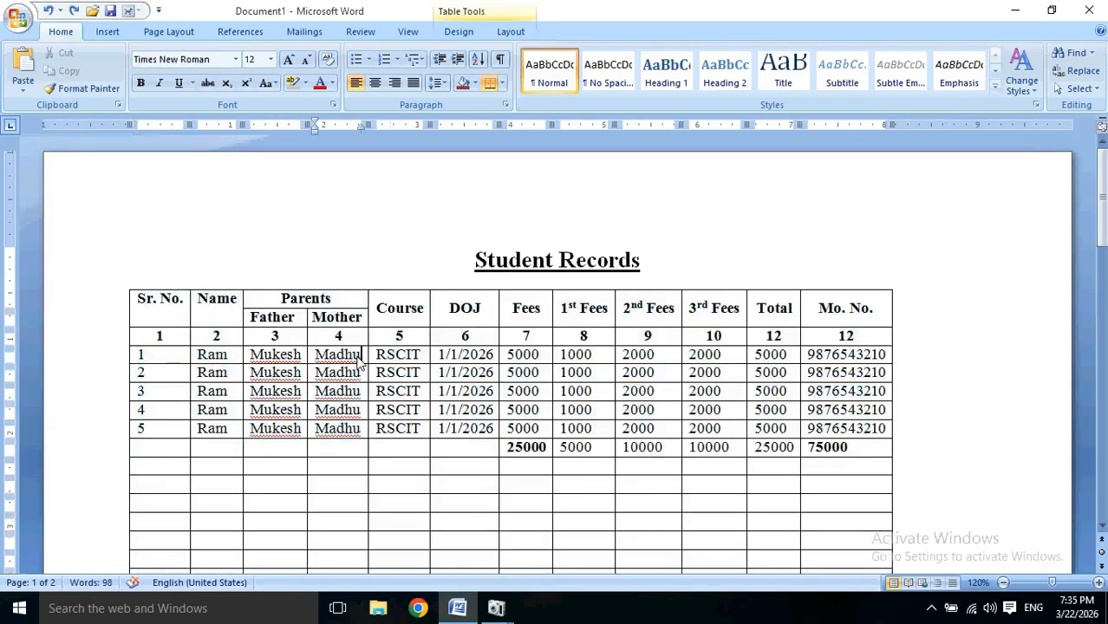